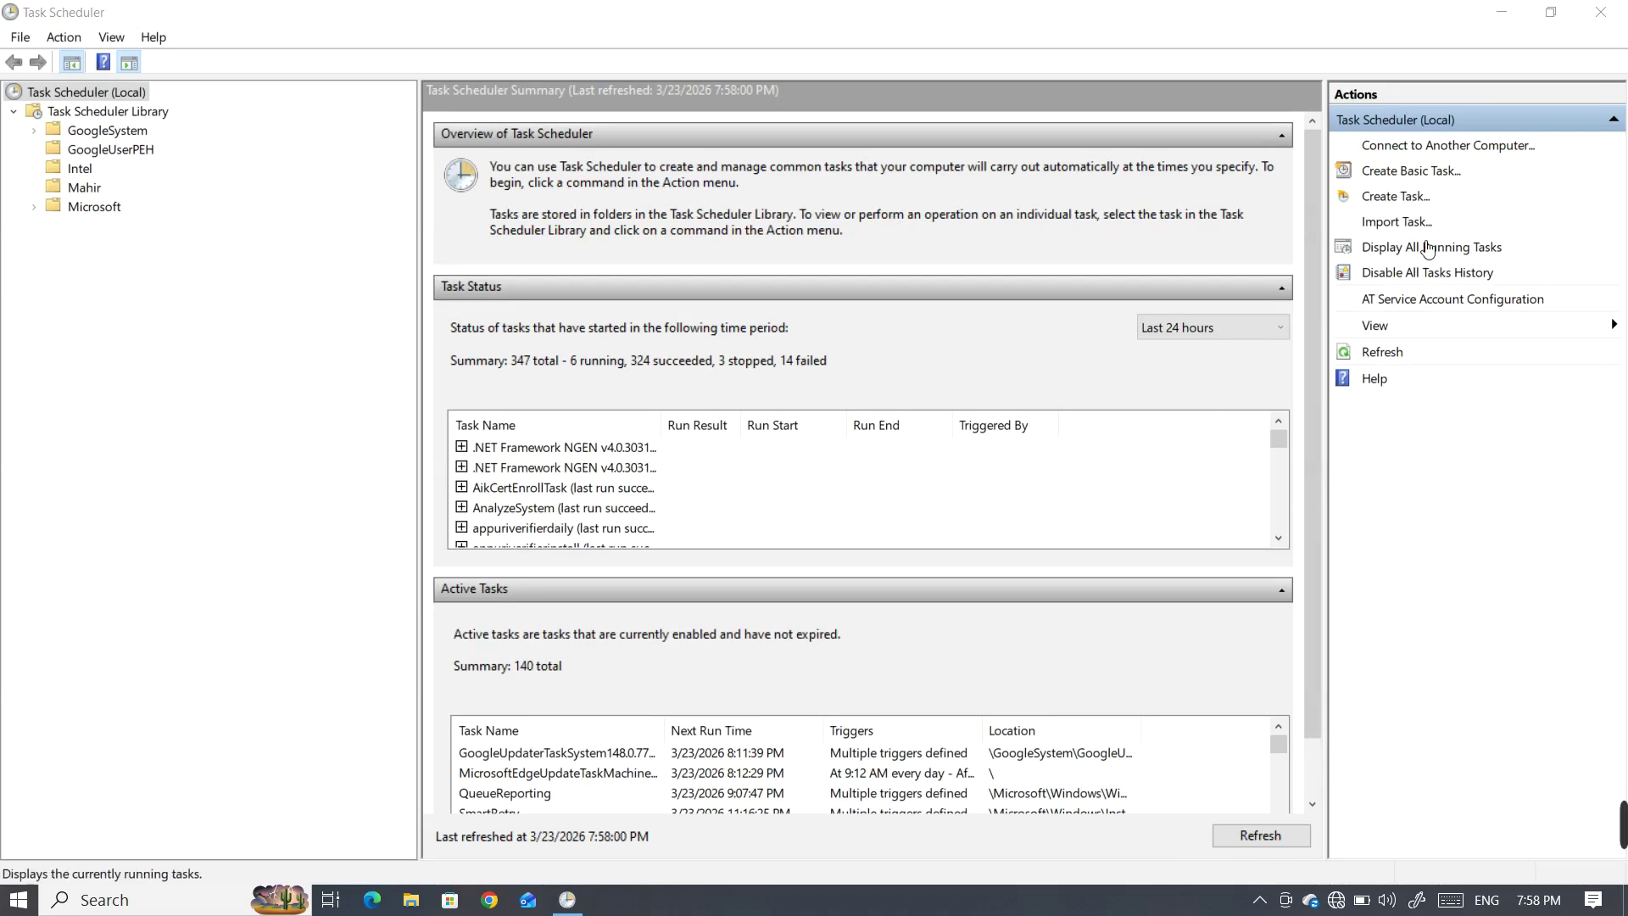
- Start creating a new task and name it "Open a fiel"
{"action": "left_click", "coordinate": [1404, 199]}
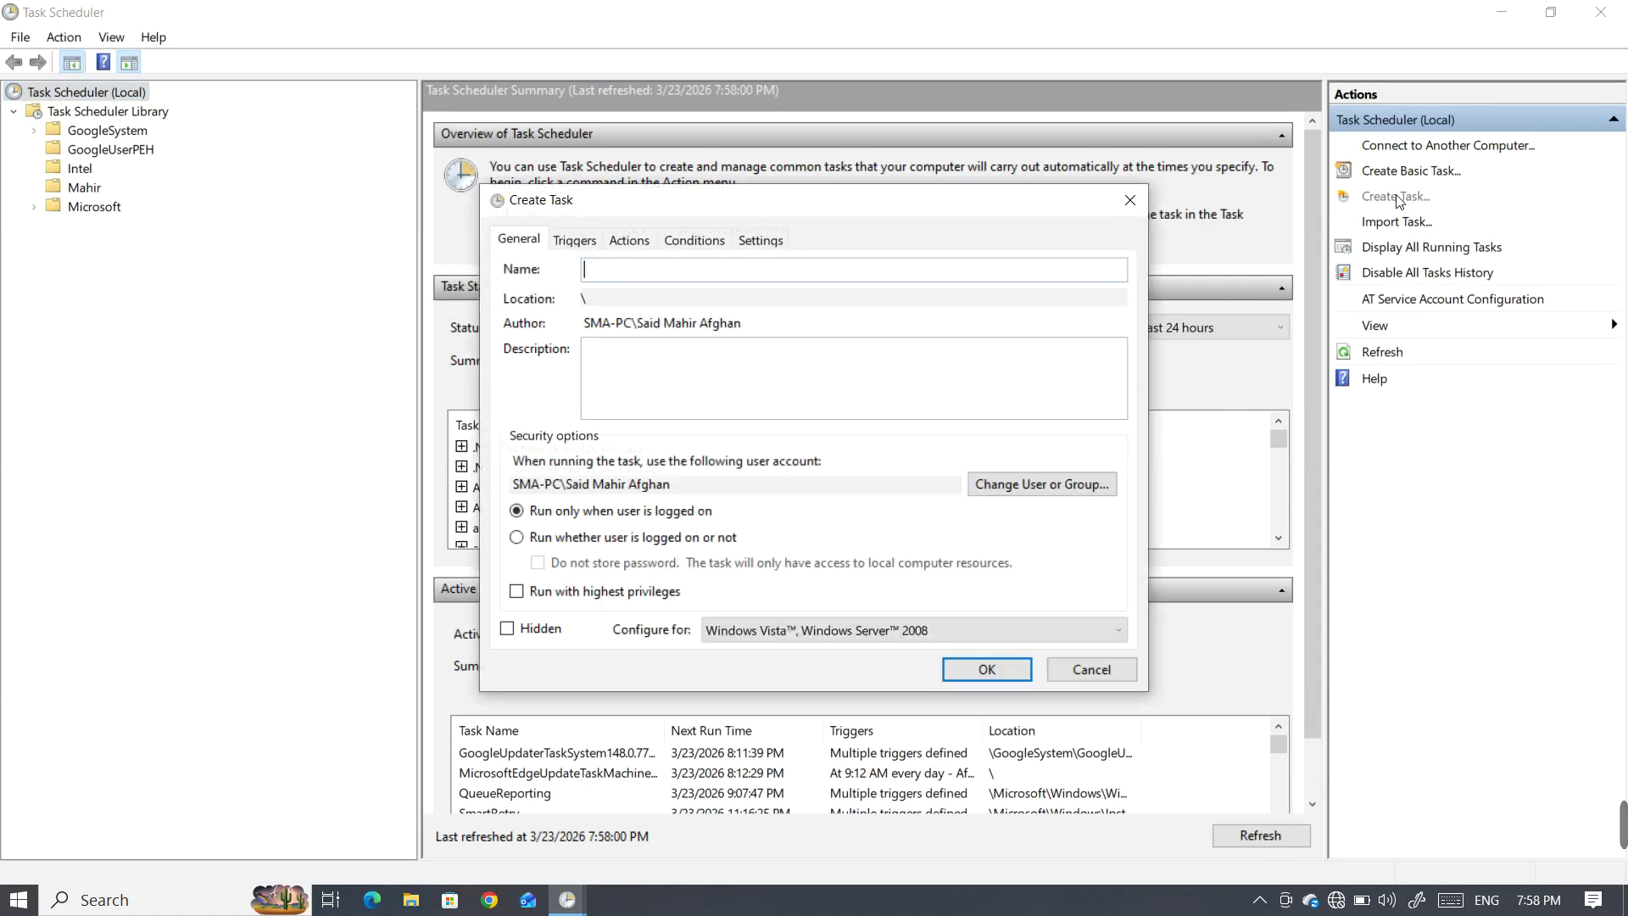
{"action": "left_click_drag", "start_coordinate": [765, 205], "coordinate": [756, 163]}
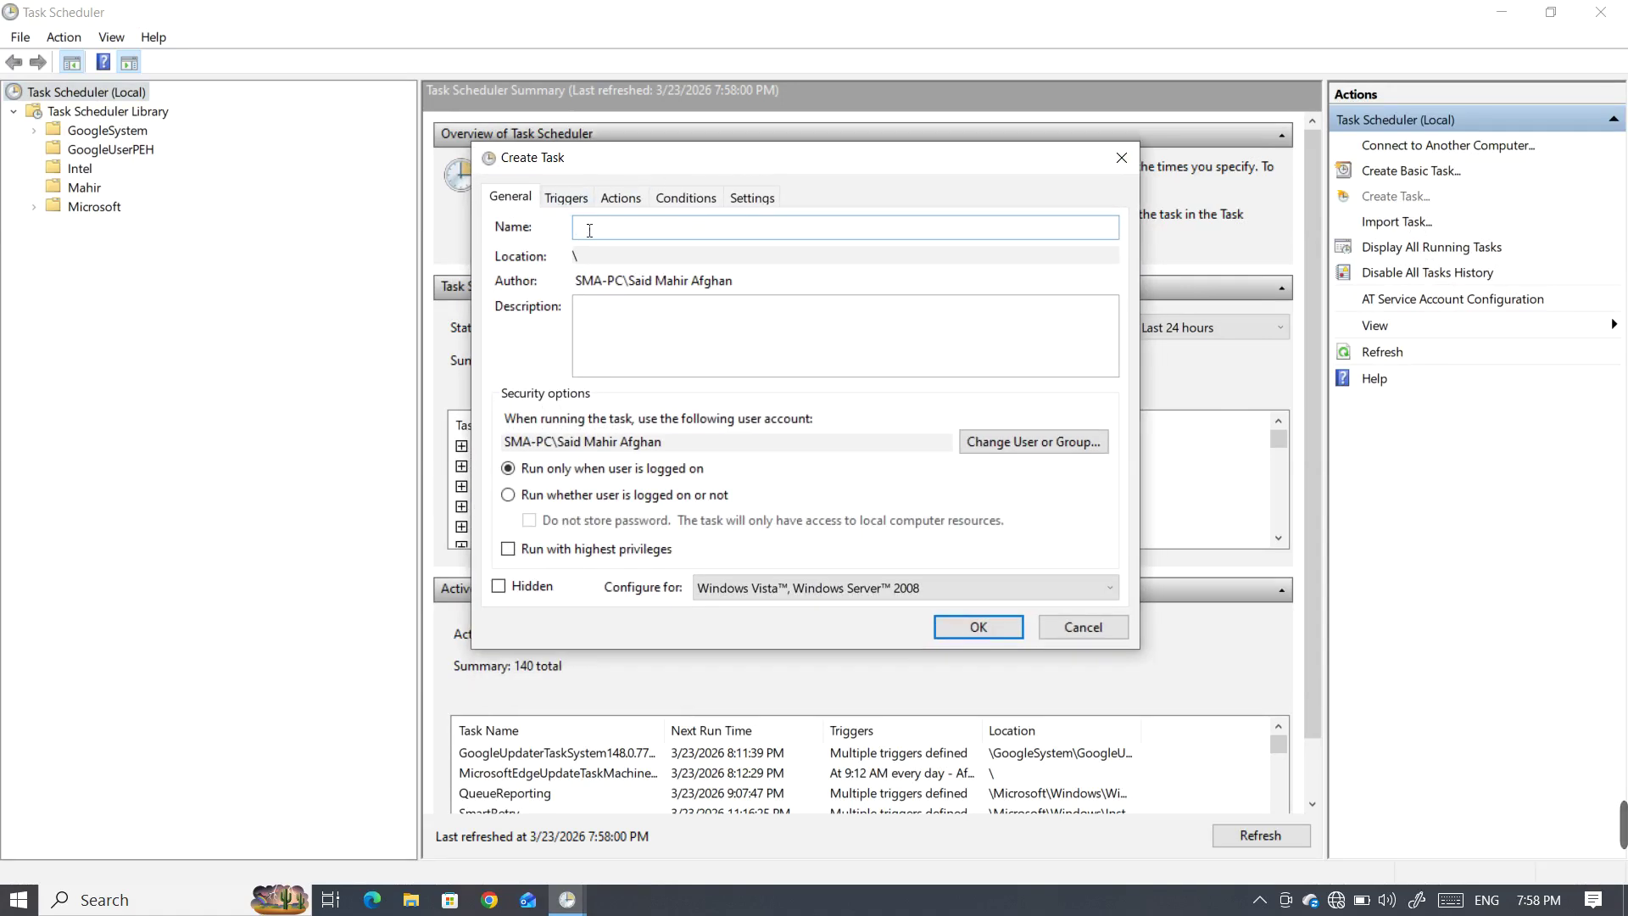
{"action": "type", "text": "Opean"}
{"action": "key", "text": "BackSpace"}
{"action": "key", "text": "BackSpace"}
{"action": "key", "text": "BackSpace"}
{"action": "type", "text": "n a fiel"}
- Try to add a start-a-program action with the argument /safe, and discard the action
{"action": "left_click", "coordinate": [568, 201]}
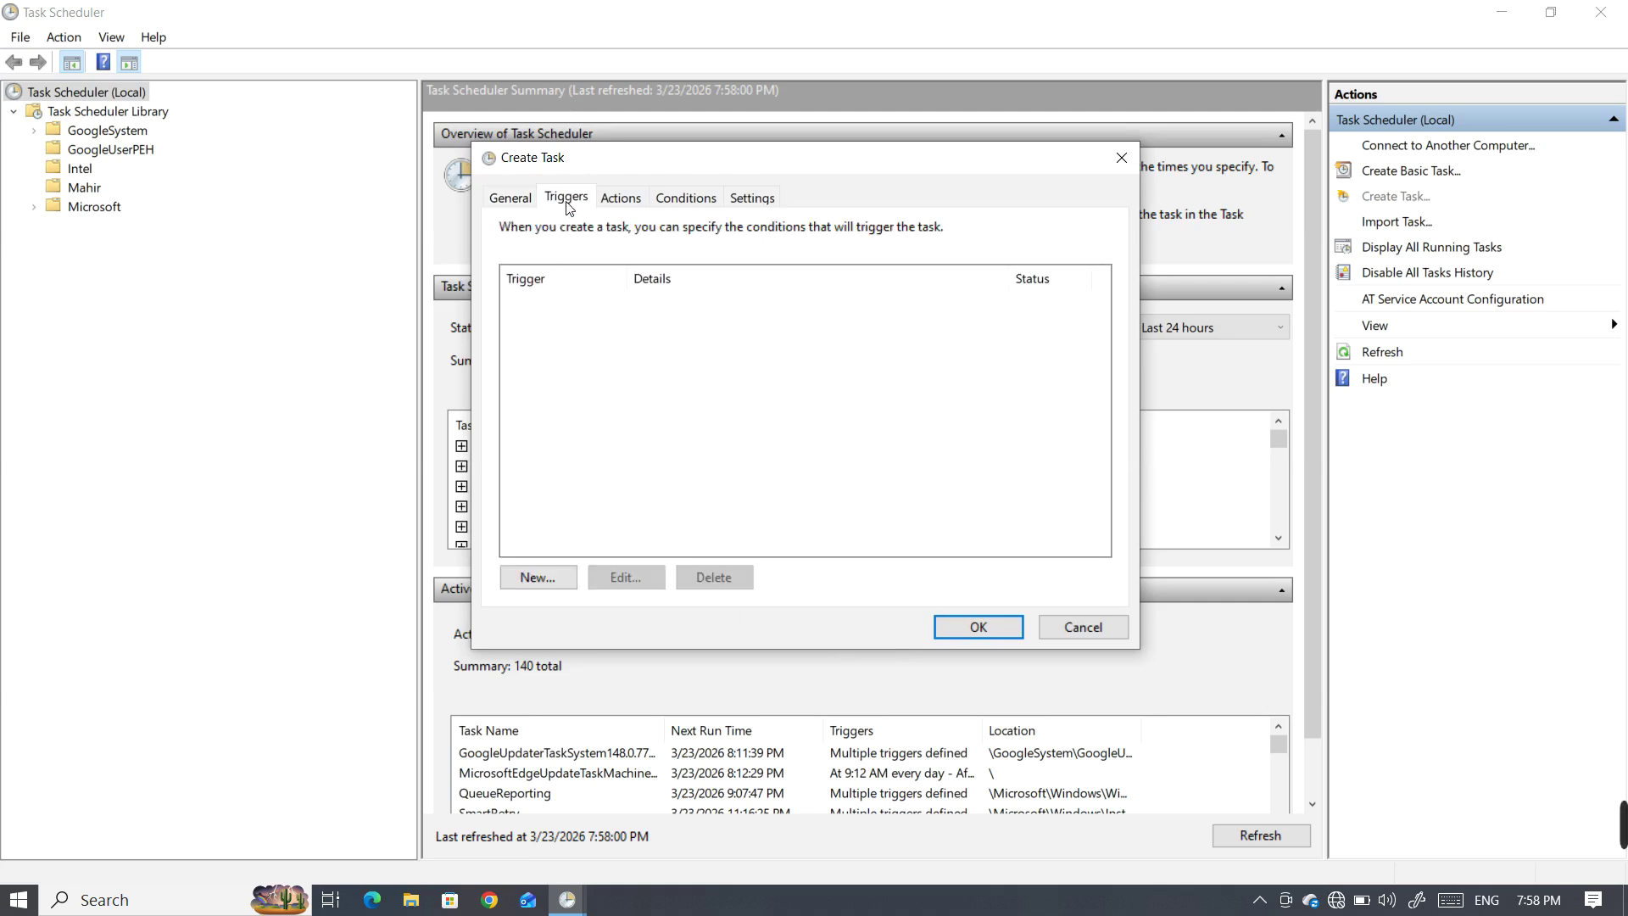
{"action": "left_click", "coordinate": [616, 202]}
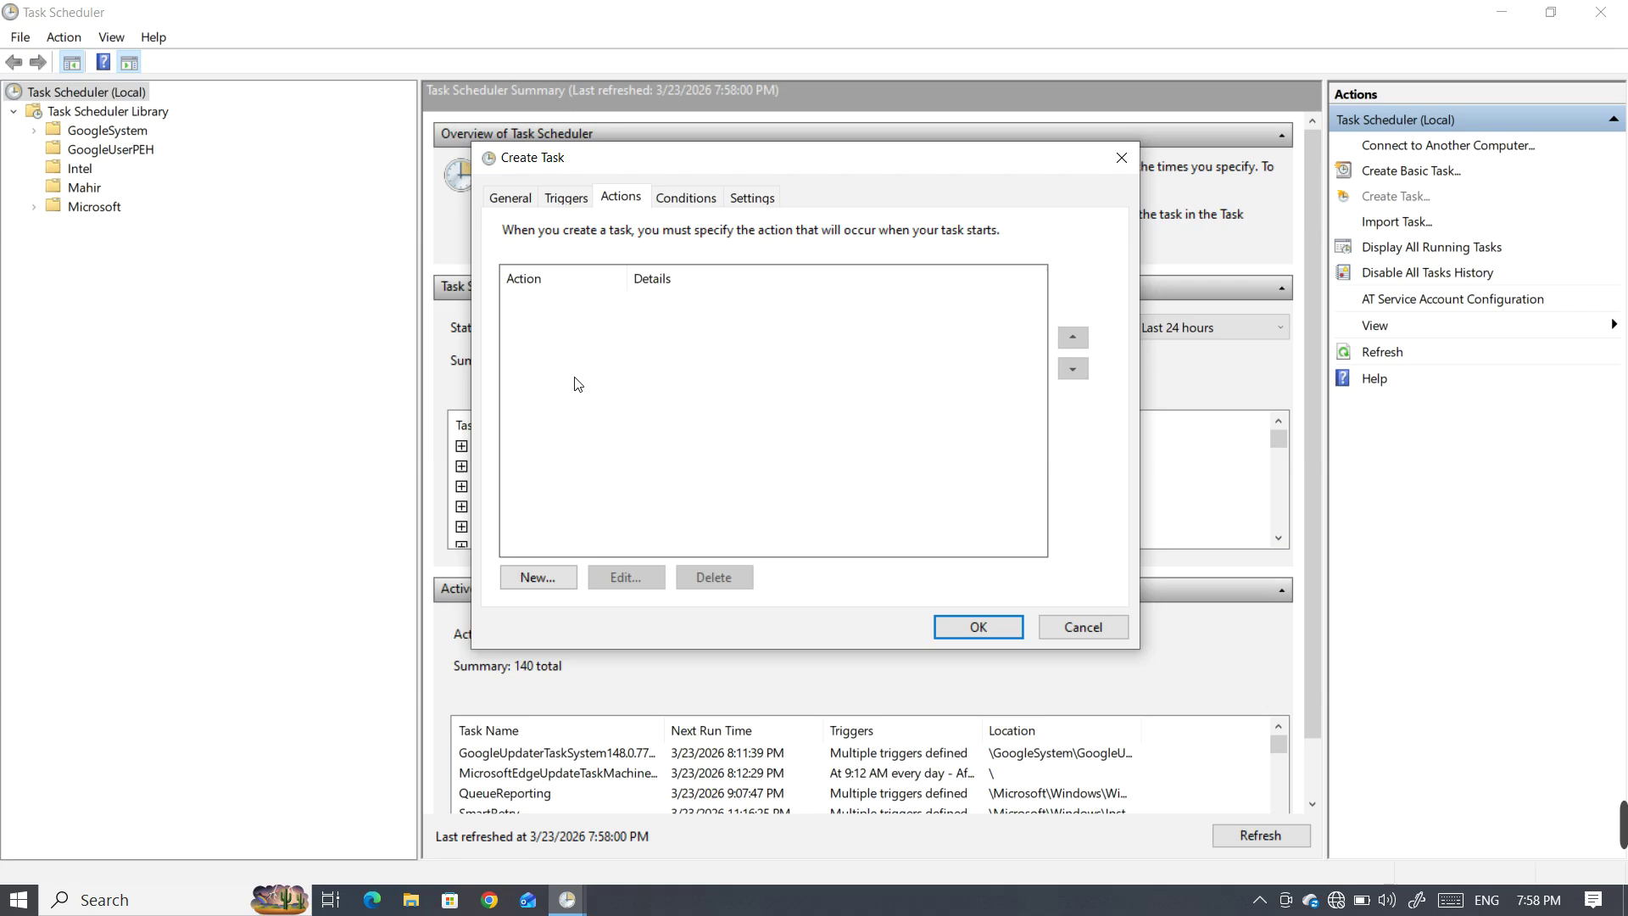
{"action": "left_click", "coordinate": [558, 575]}
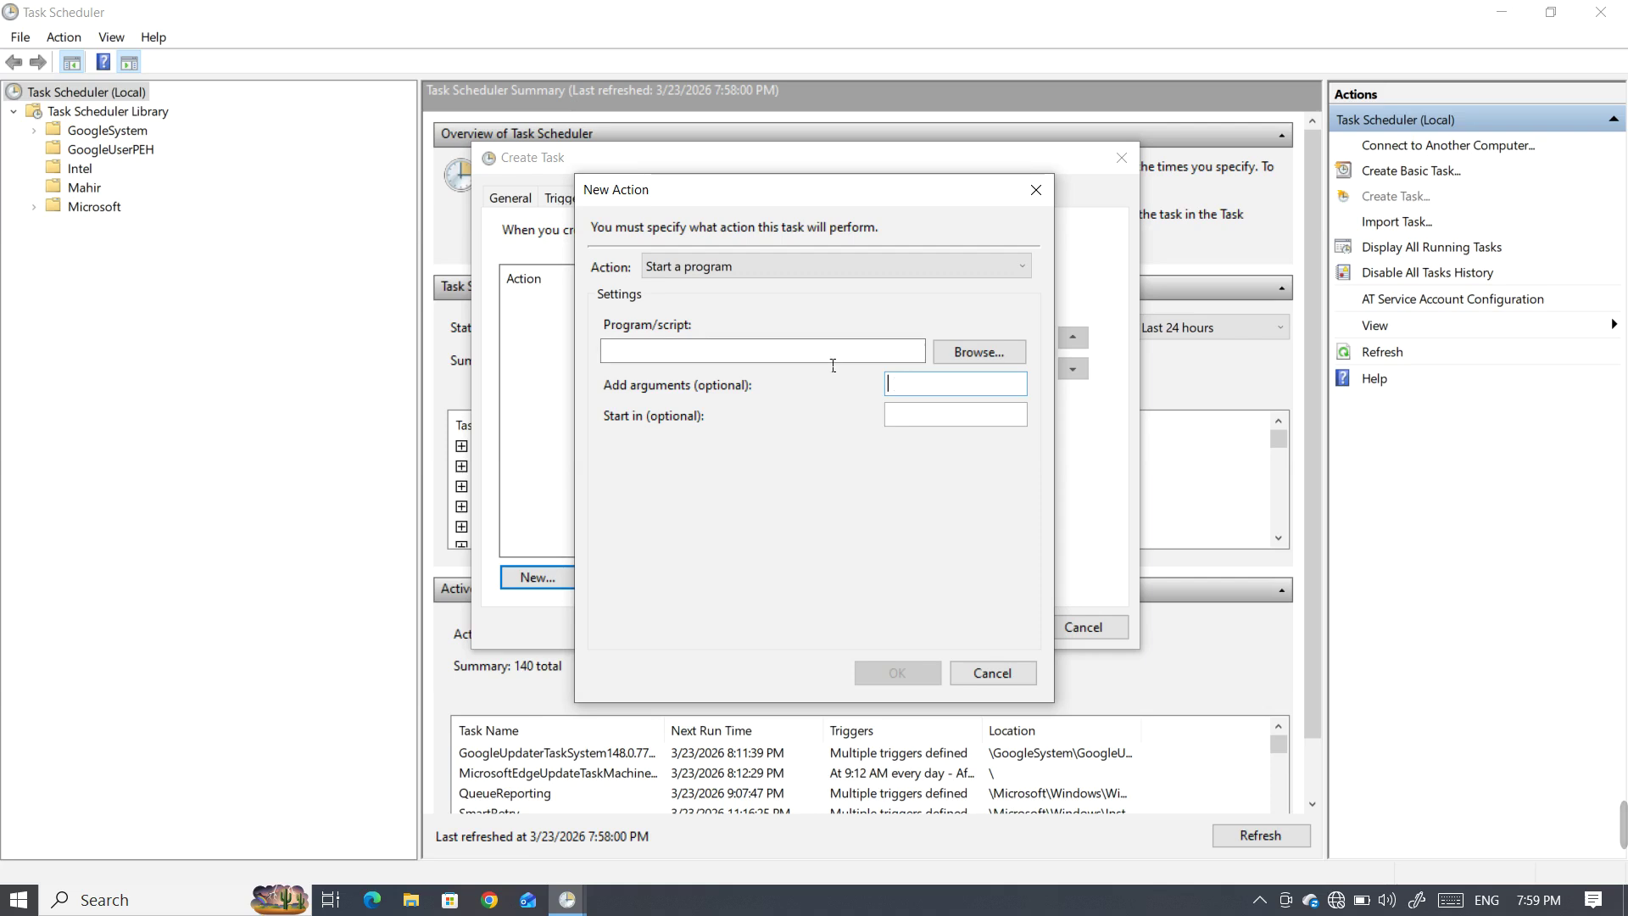
{"action": "left_click", "coordinate": [933, 384]}
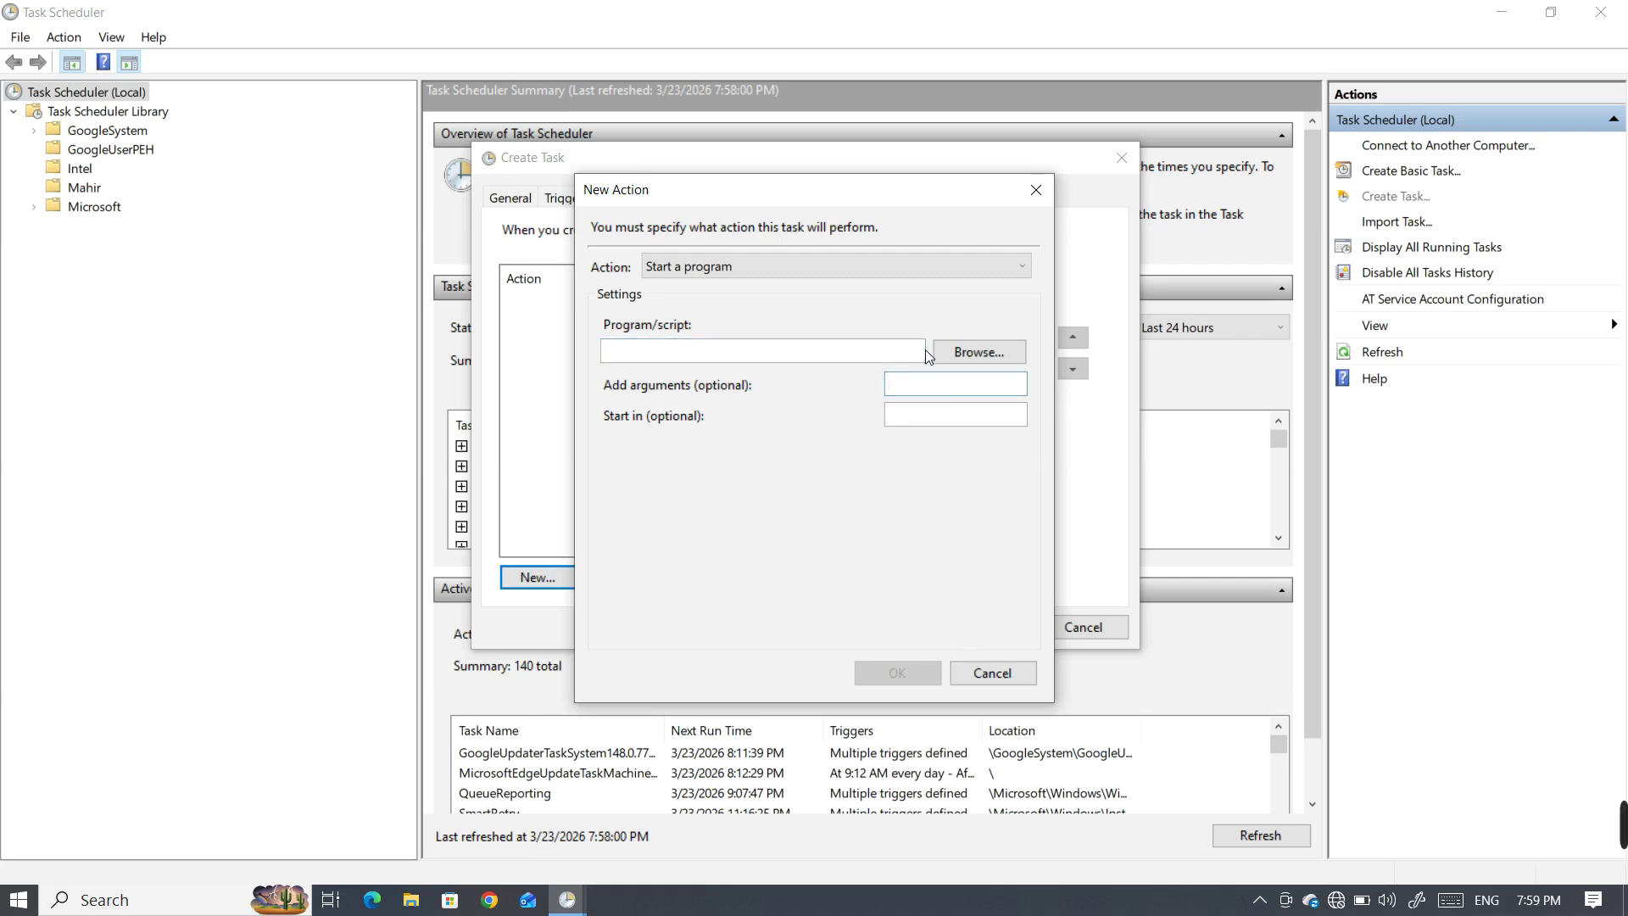
{"action": "type", "text": "/safe"}
{"action": "left_click_drag", "start_coordinate": [939, 395], "coordinate": [896, 409]}
{"action": "key", "text": "BackSpace"}
{"action": "left_click", "coordinate": [939, 416]}
{"action": "left_click", "coordinate": [1036, 190]}
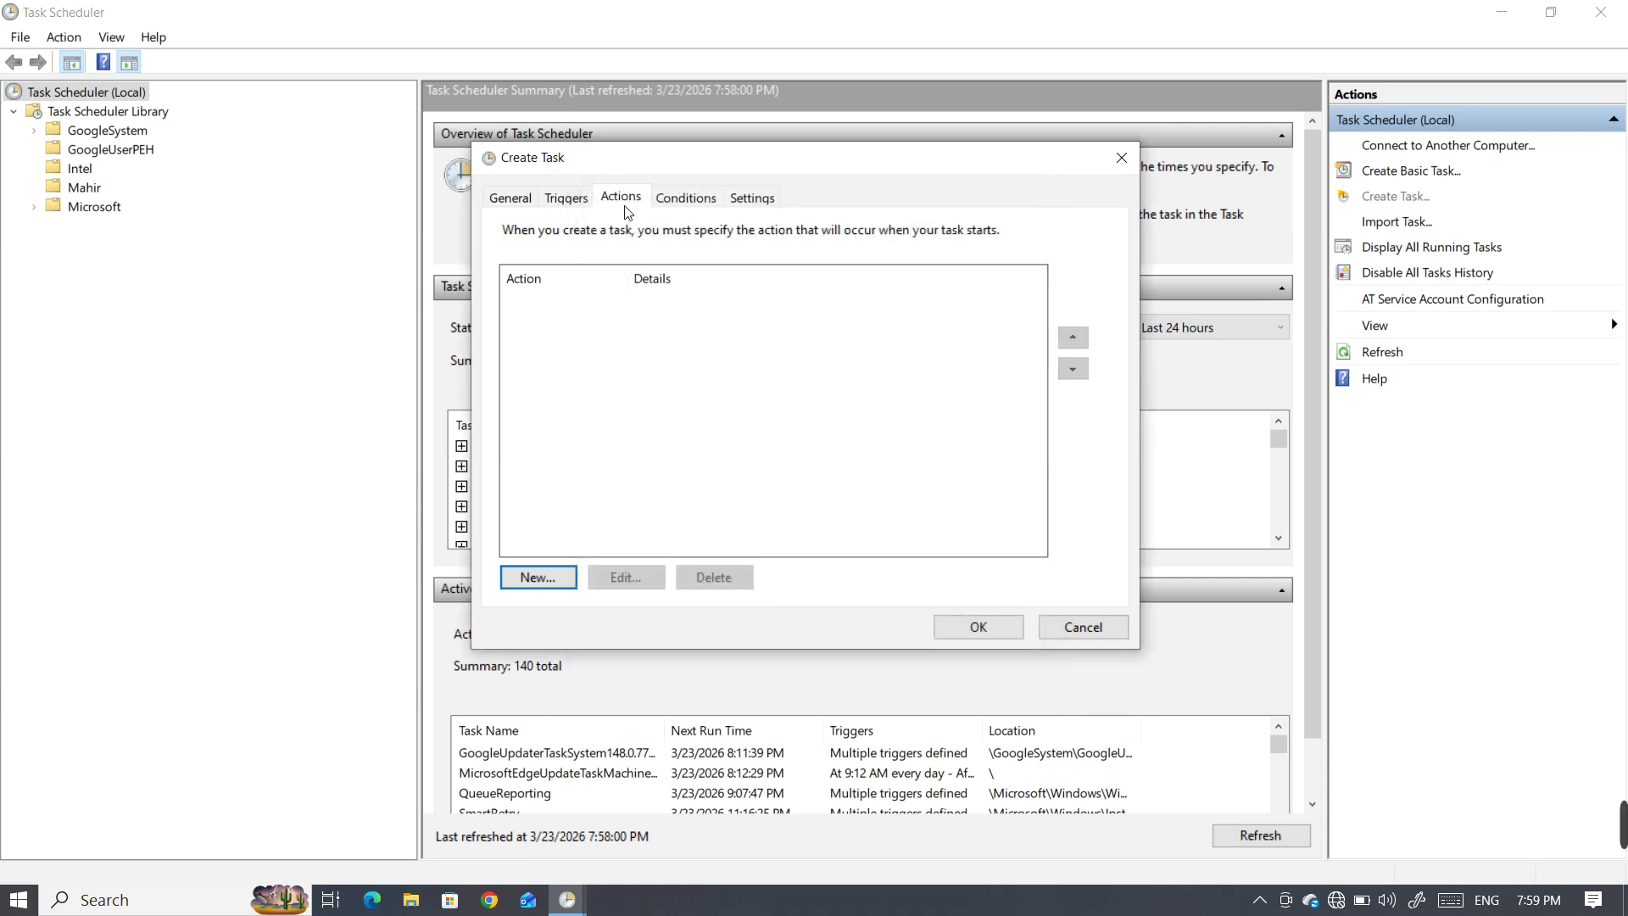
- Start a new one-time scheduled trigger and set its start time to 8:00:44 PM, leaving time-zone synchronization off
{"action": "left_click", "coordinate": [565, 199]}
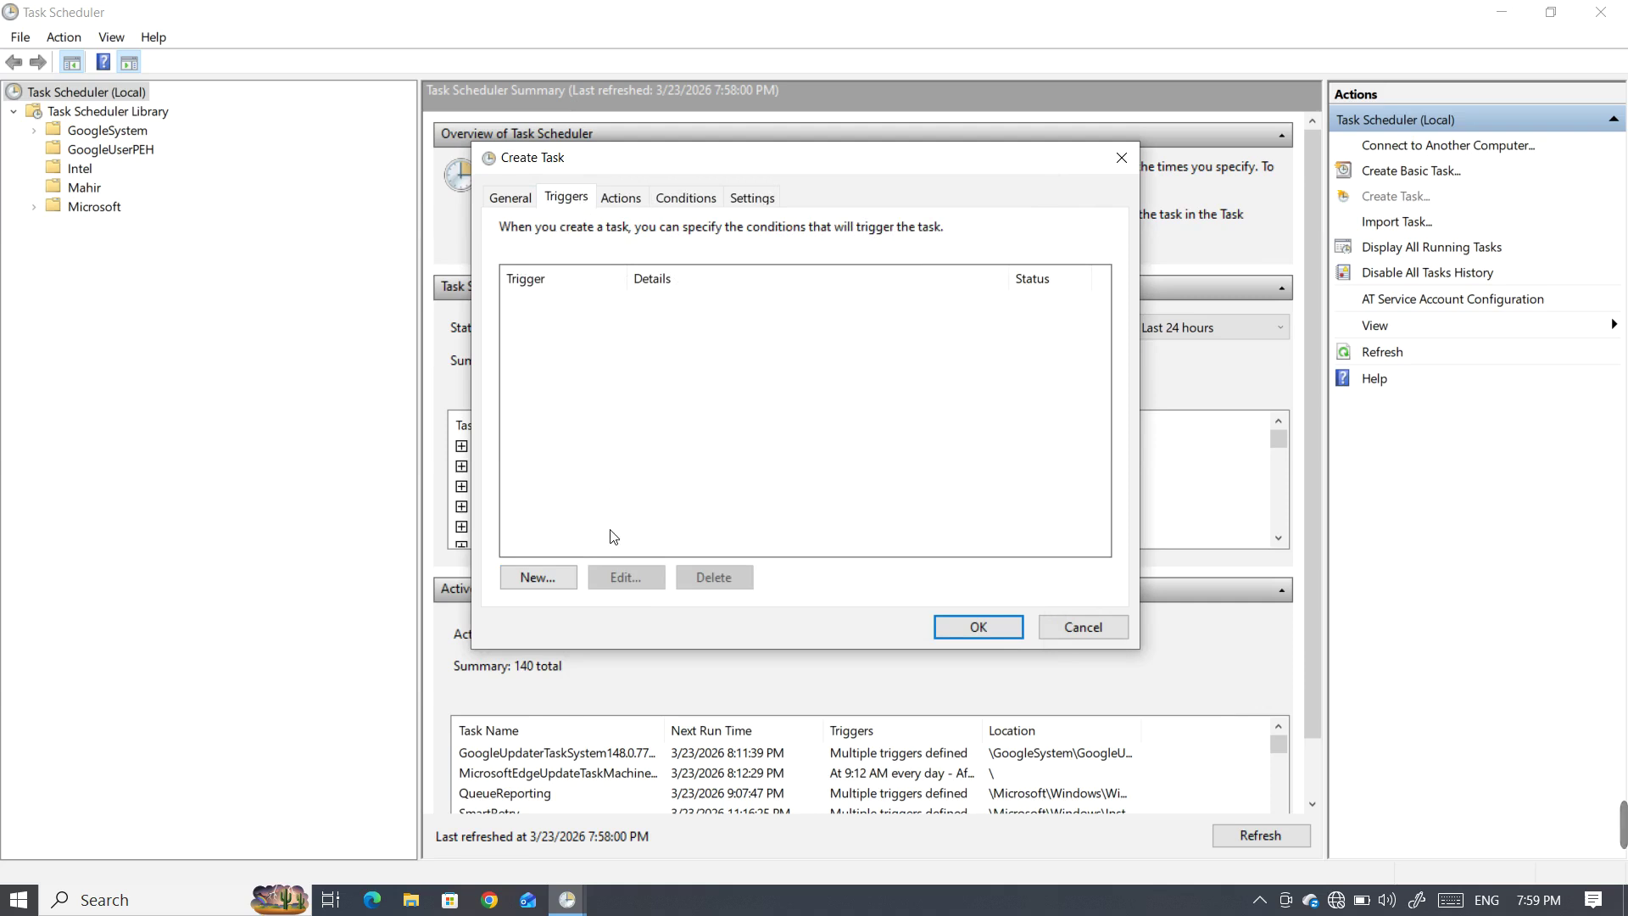
{"action": "left_click", "coordinate": [572, 577]}
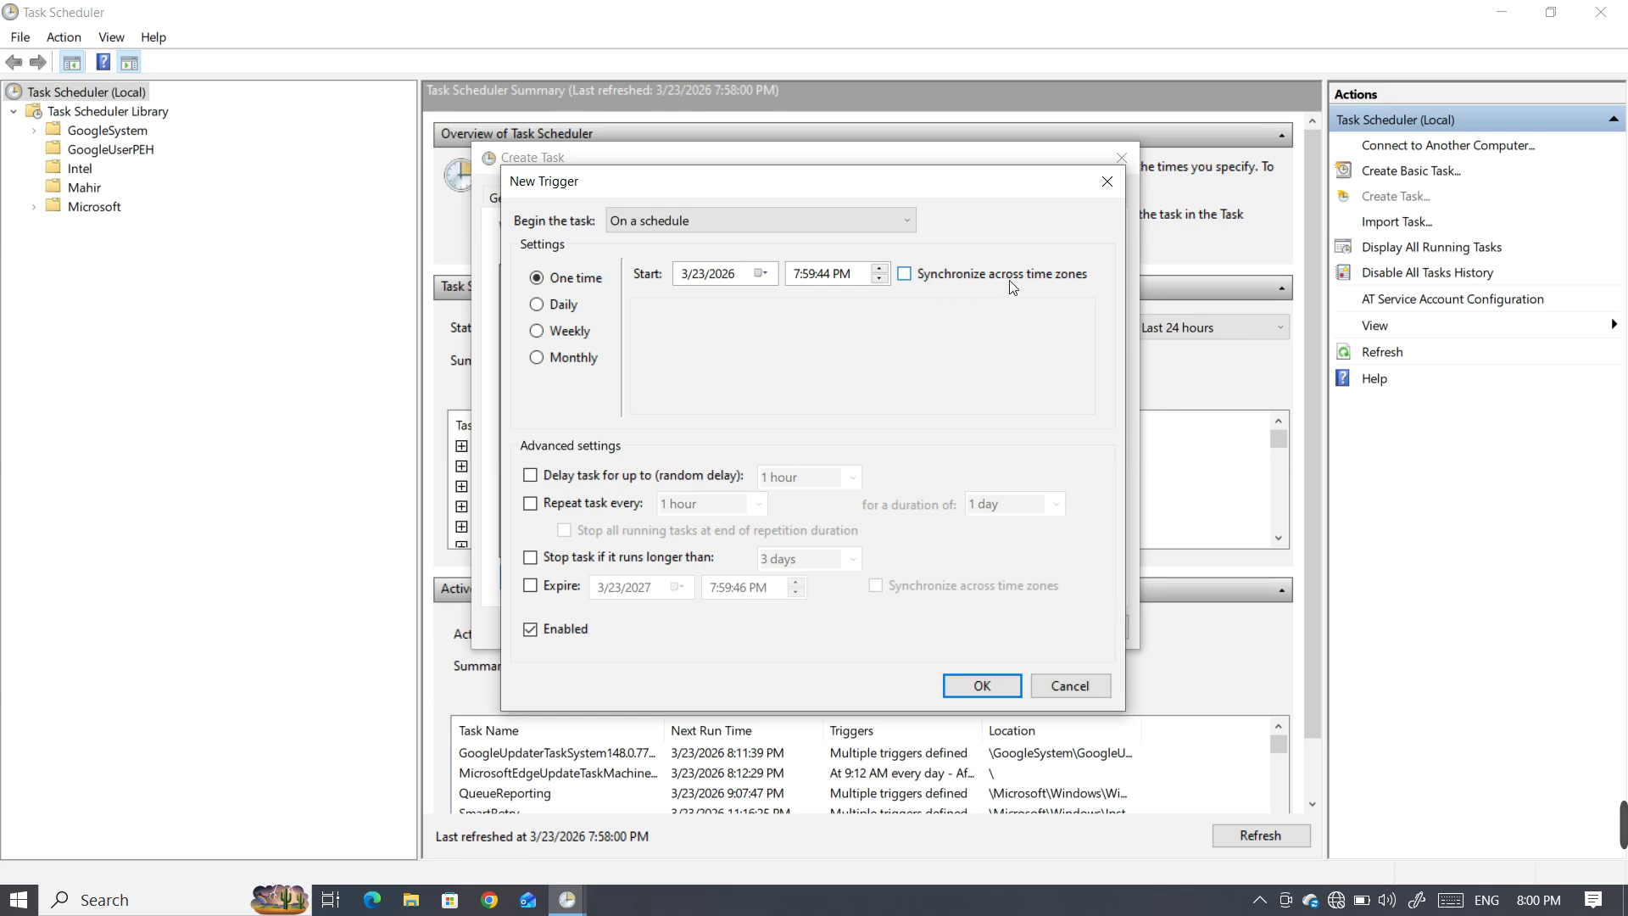
{"action": "left_click", "coordinate": [912, 273]}
{"action": "left_click", "coordinate": [796, 278]}
{"action": "type", "text": "80"}
{"action": "left_click", "coordinate": [797, 276]}
{"action": "left_click", "coordinate": [812, 276]}
{"action": "left_click", "coordinate": [905, 278]}
{"action": "left_click", "coordinate": [905, 273]}
{"action": "left_click", "coordinate": [905, 274]}
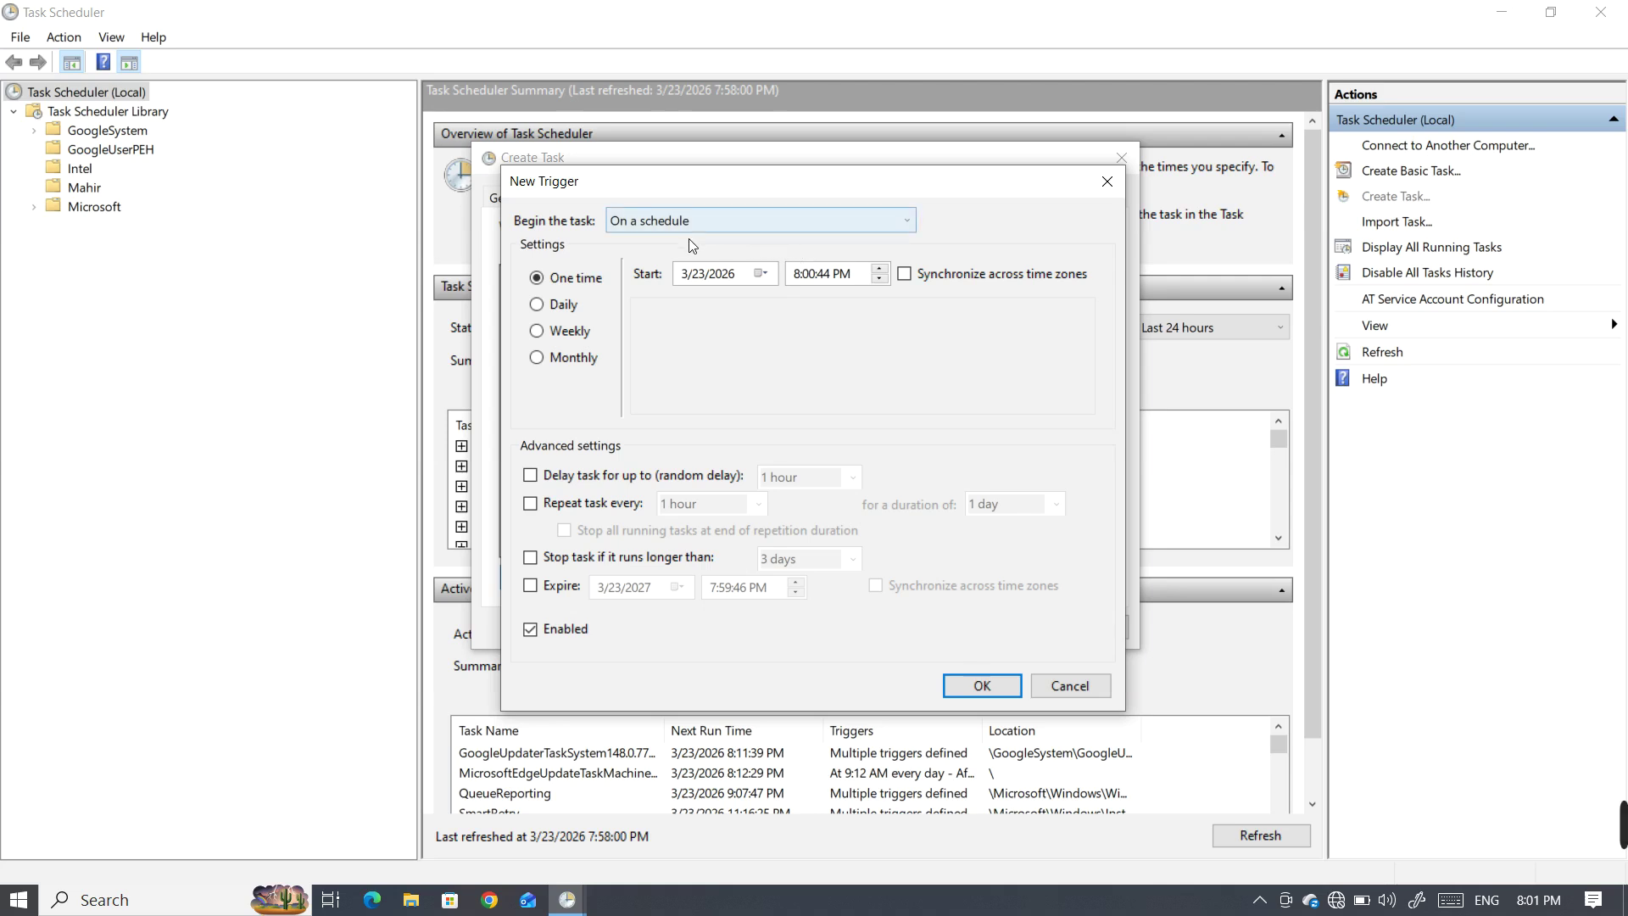
{"action": "mouse_move", "coordinate": [1623, 814]}
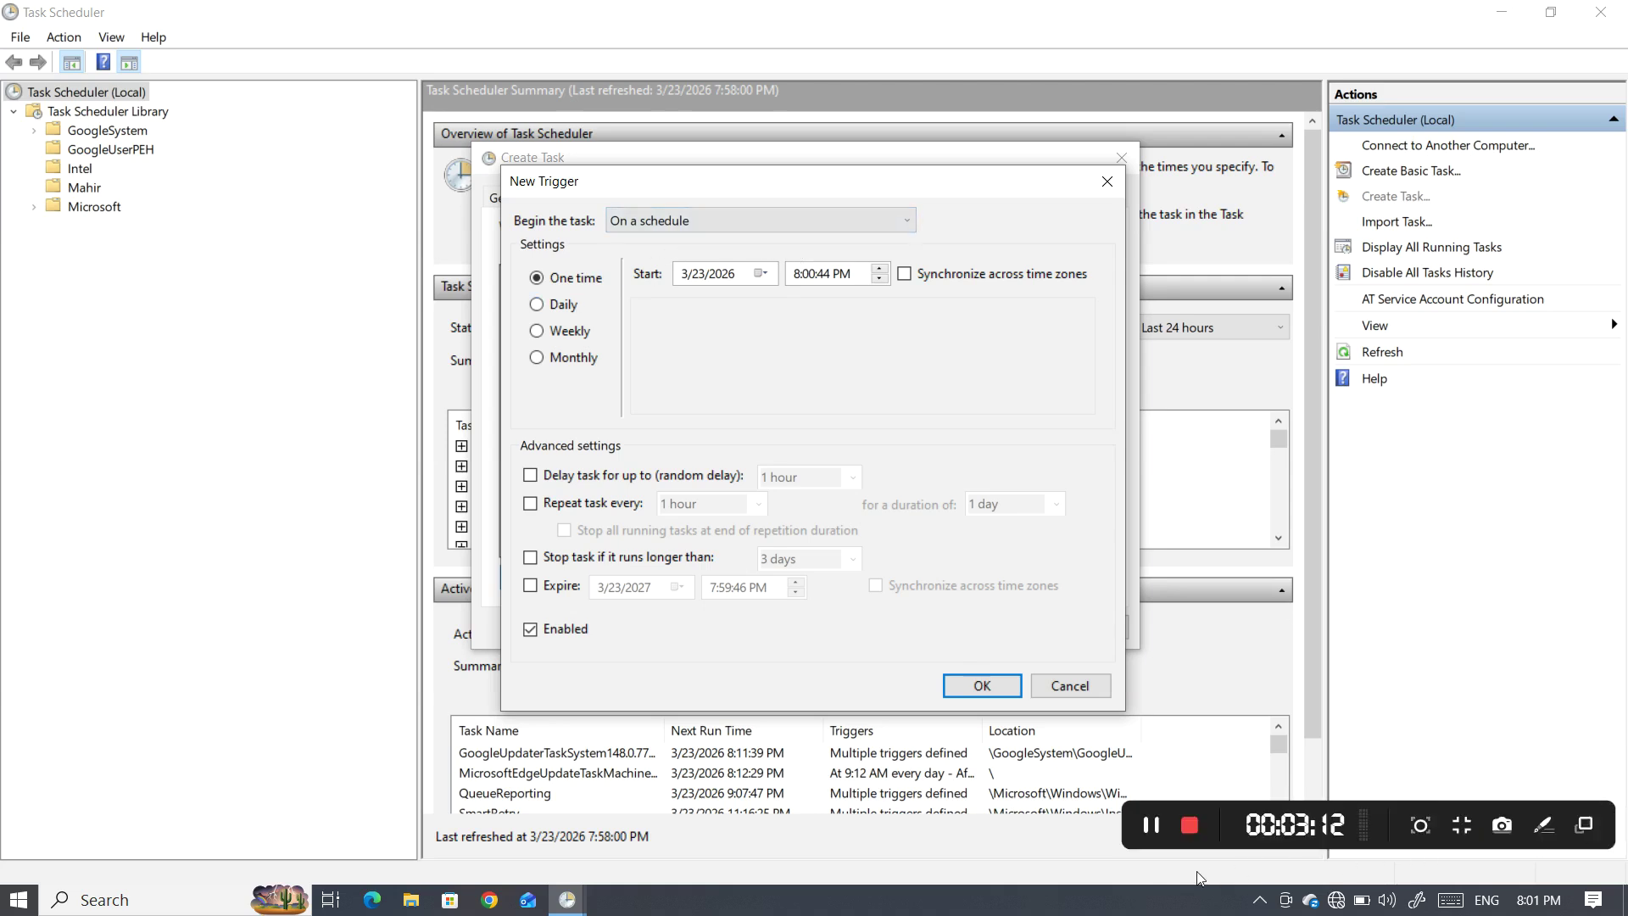
{"action": "left_click", "coordinate": [1152, 829]}
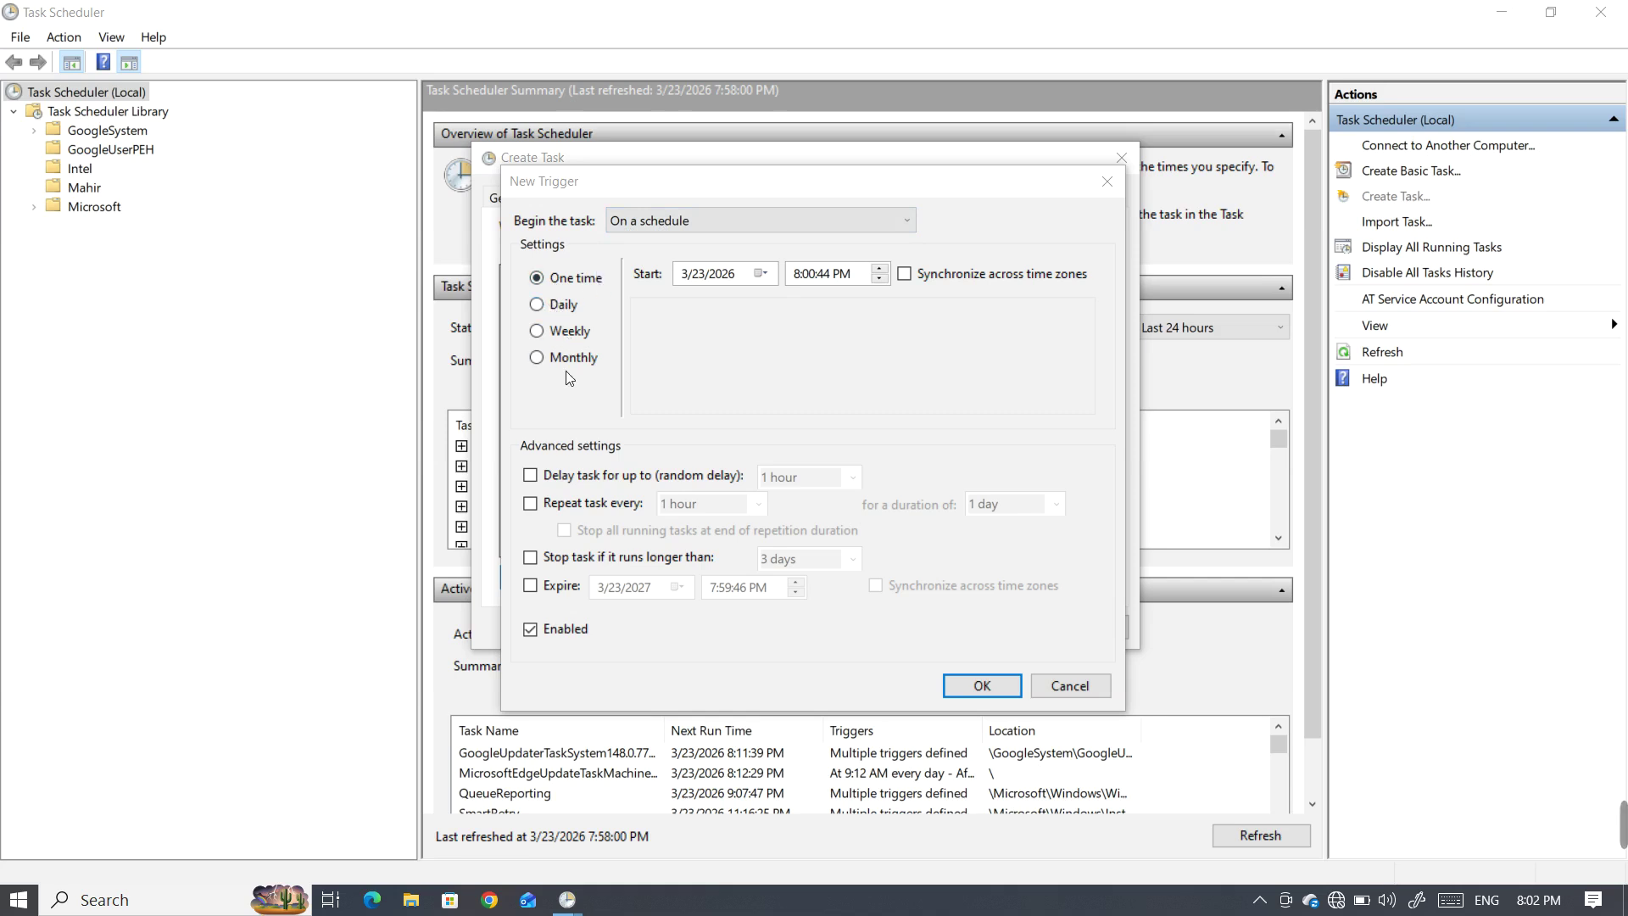
- Set the trigger to begin at log on for a specific user, and dismiss the user selection without a change
{"action": "left_click", "coordinate": [654, 222]}
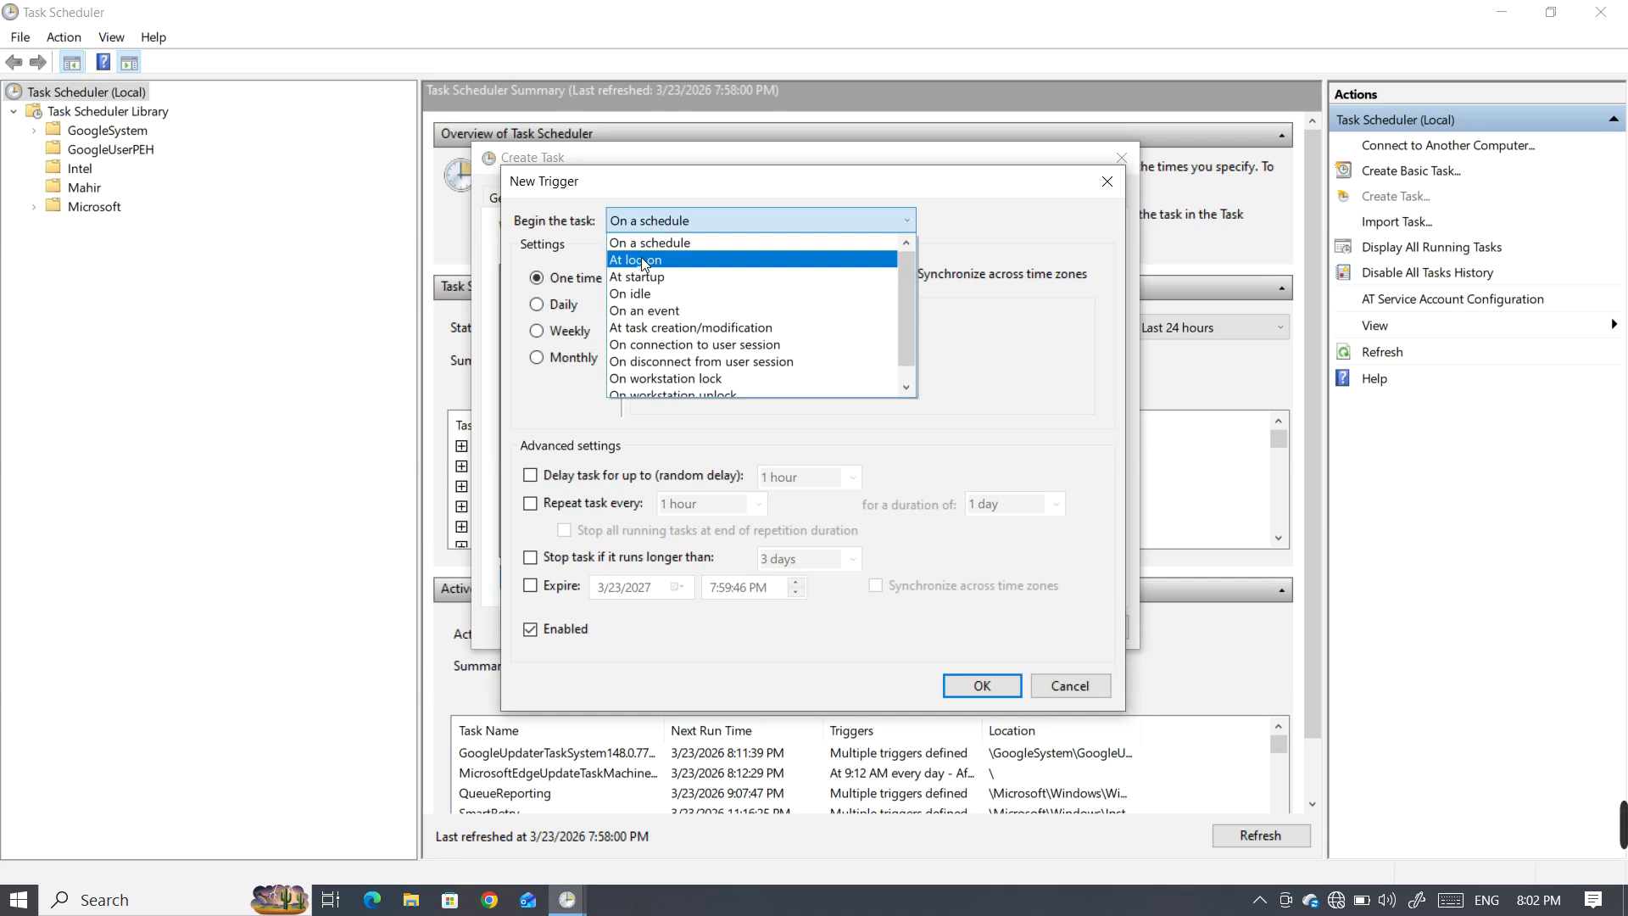
{"action": "left_click", "coordinate": [641, 259]}
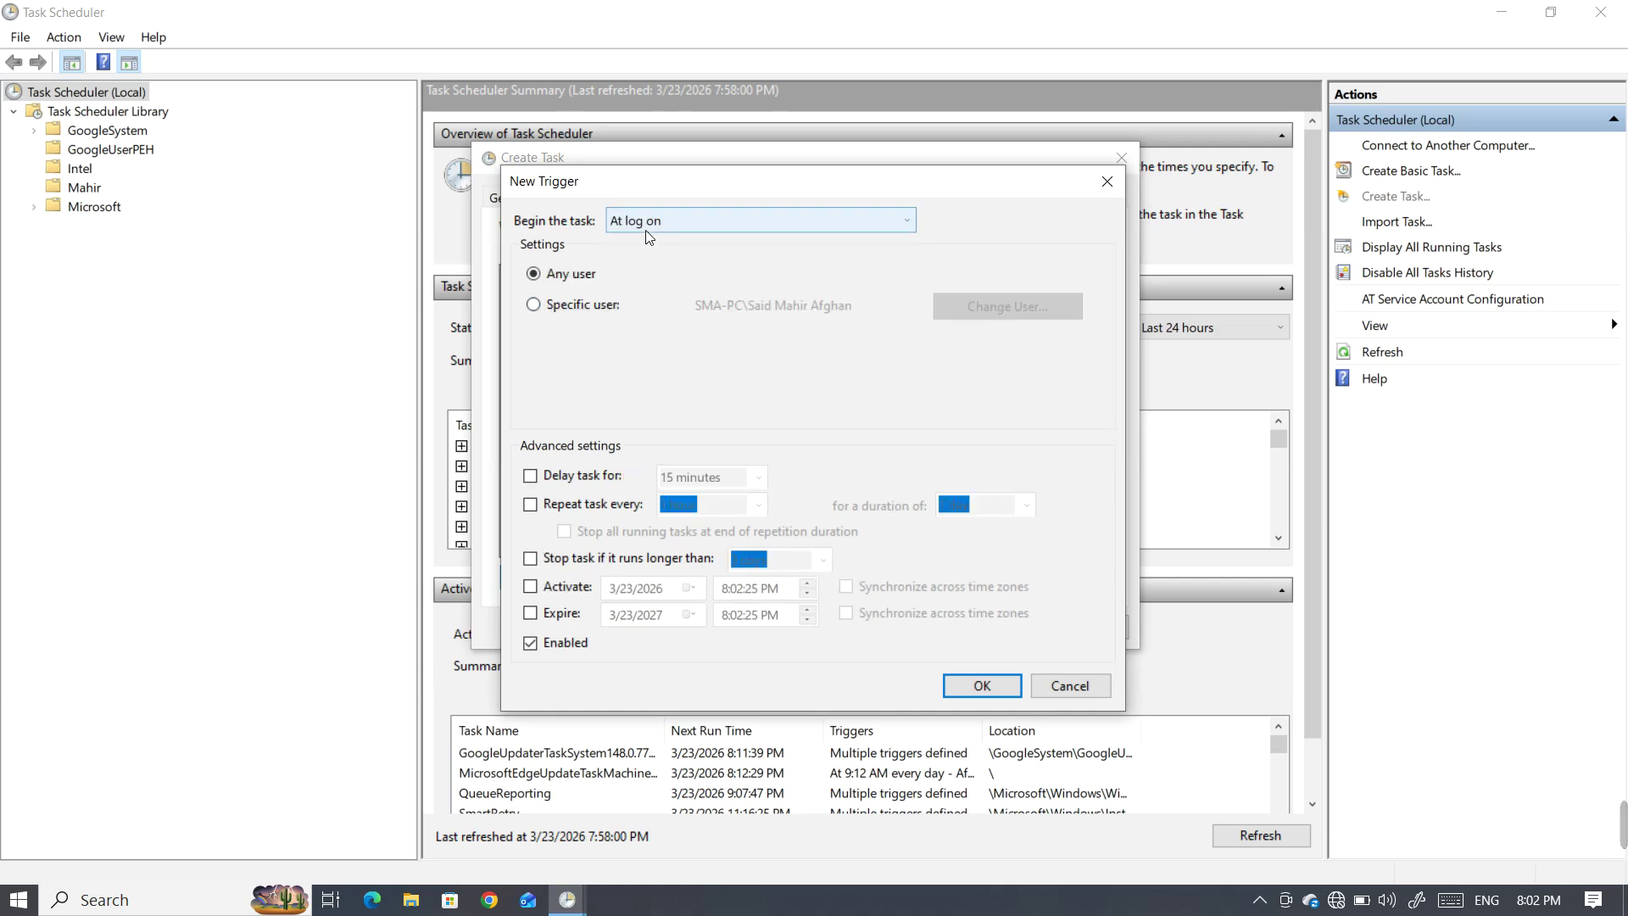
{"action": "left_click", "coordinate": [576, 307]}
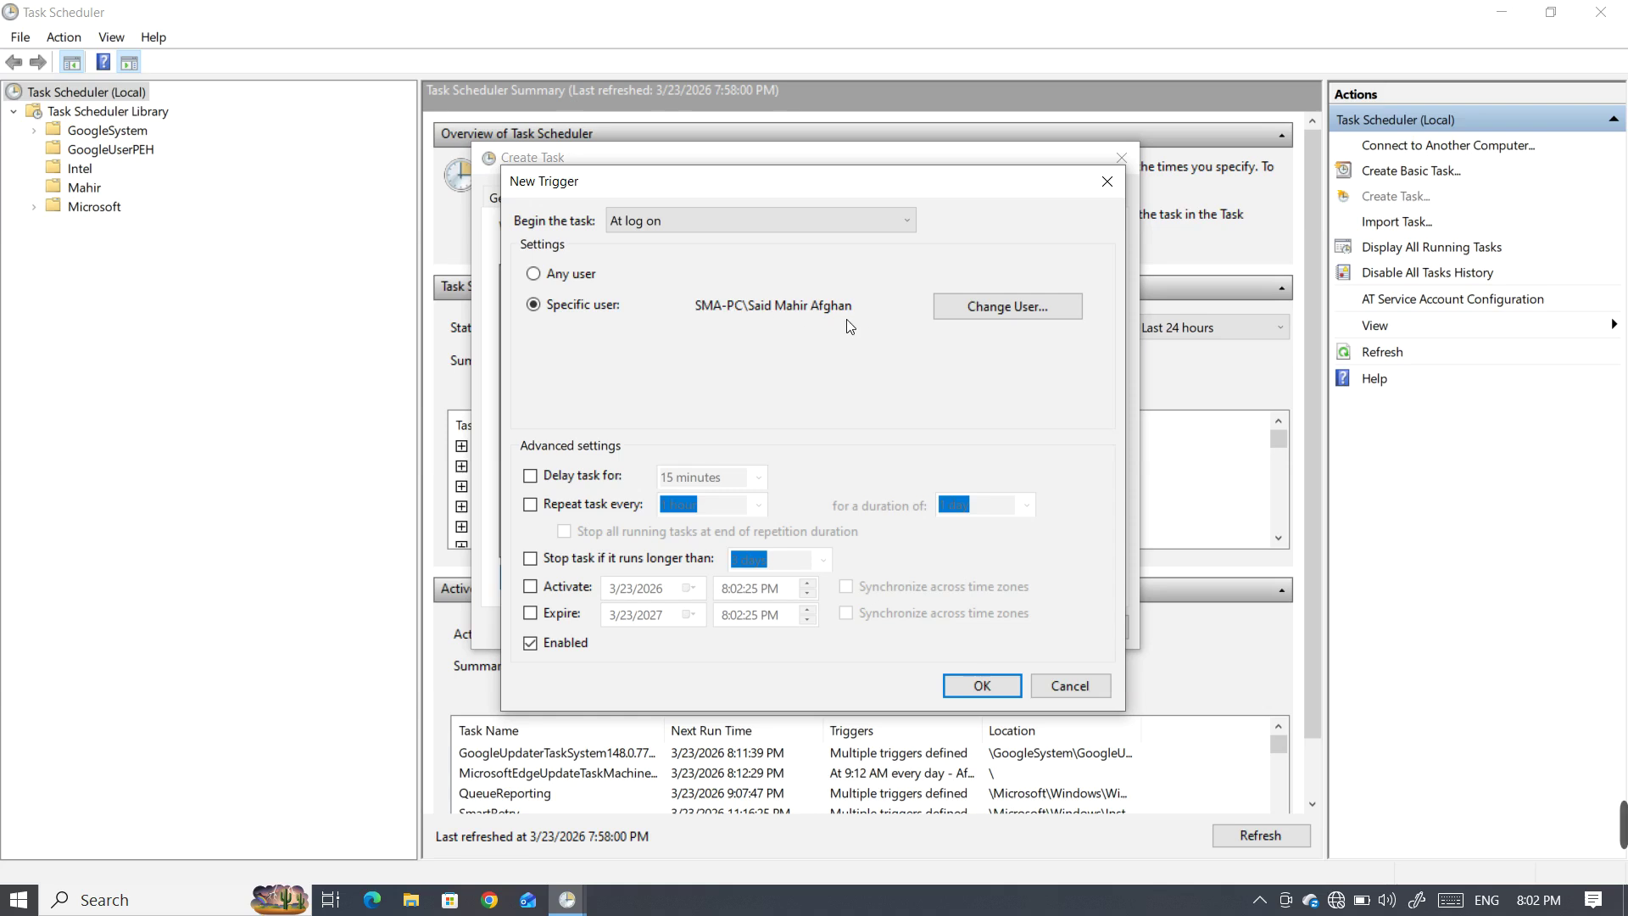
{"action": "left_click", "coordinate": [1035, 310]}
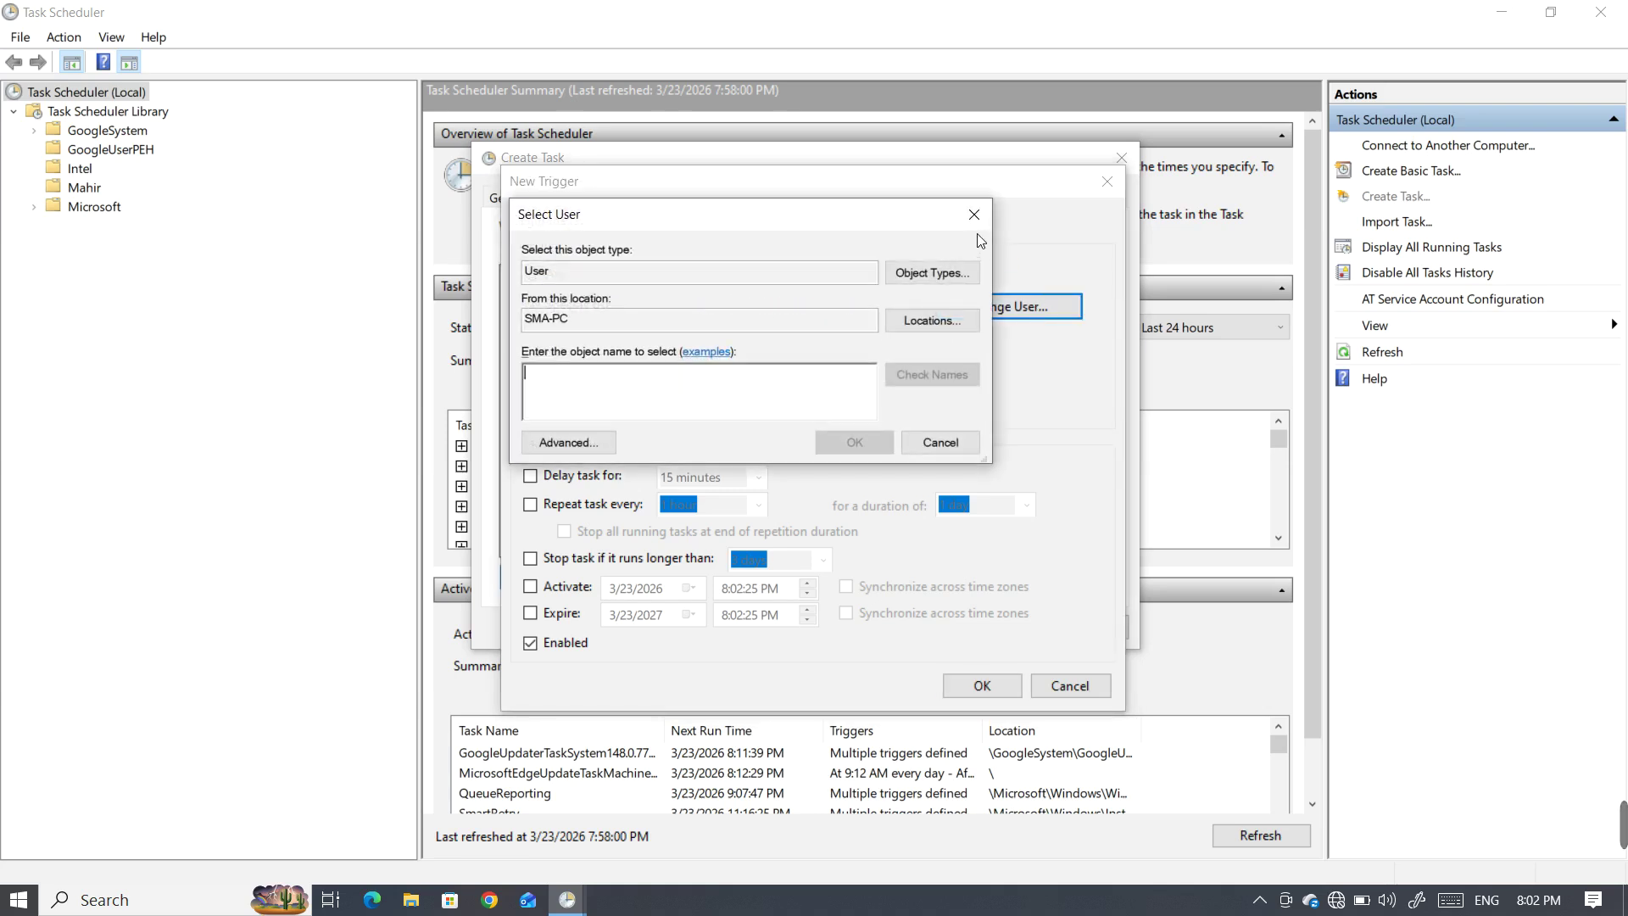
{"action": "left_click", "coordinate": [980, 223]}
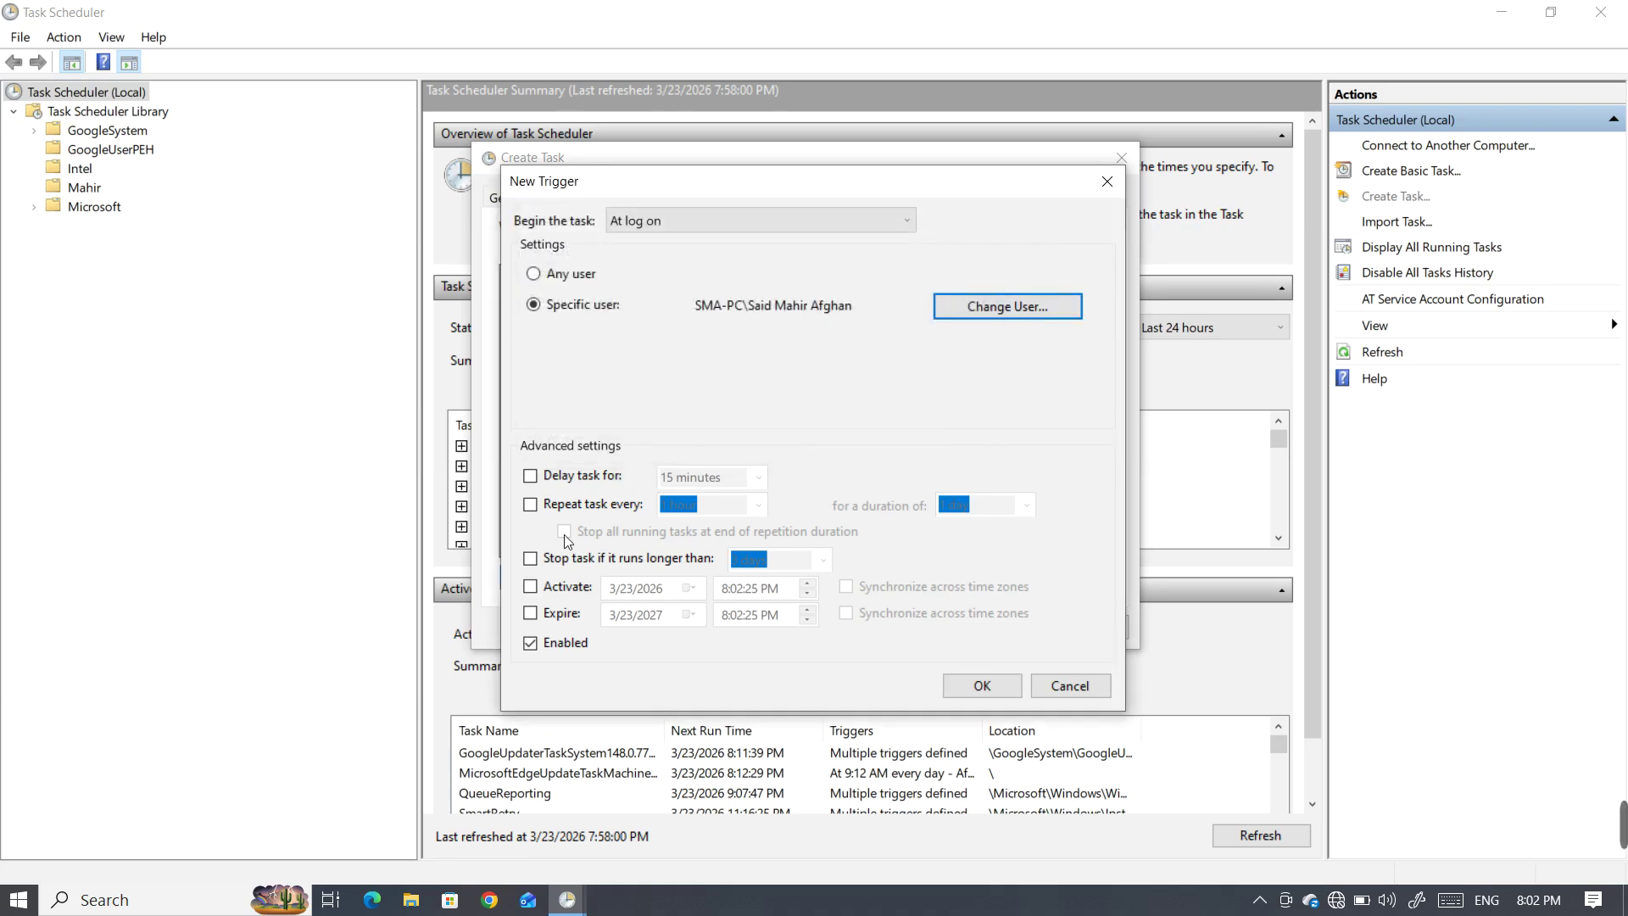
- Examine the settings of the On idle, On an event and At task creation/modification trigger types, and discard the trigger
{"action": "left_click", "coordinate": [670, 216]}
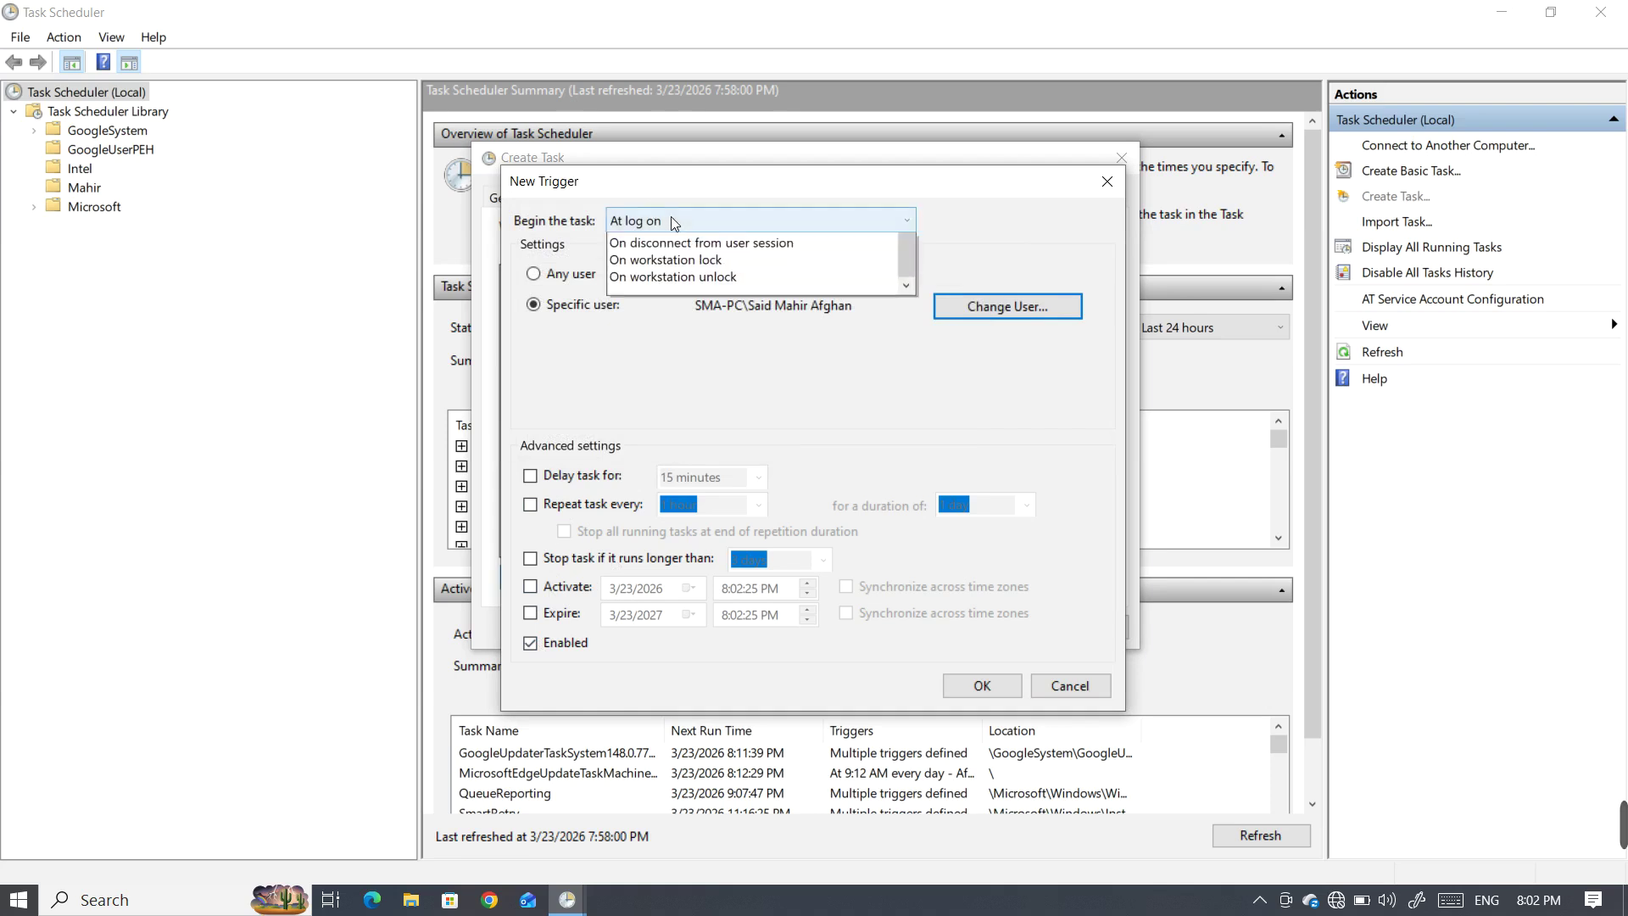
{"action": "left_click", "coordinate": [644, 276]}
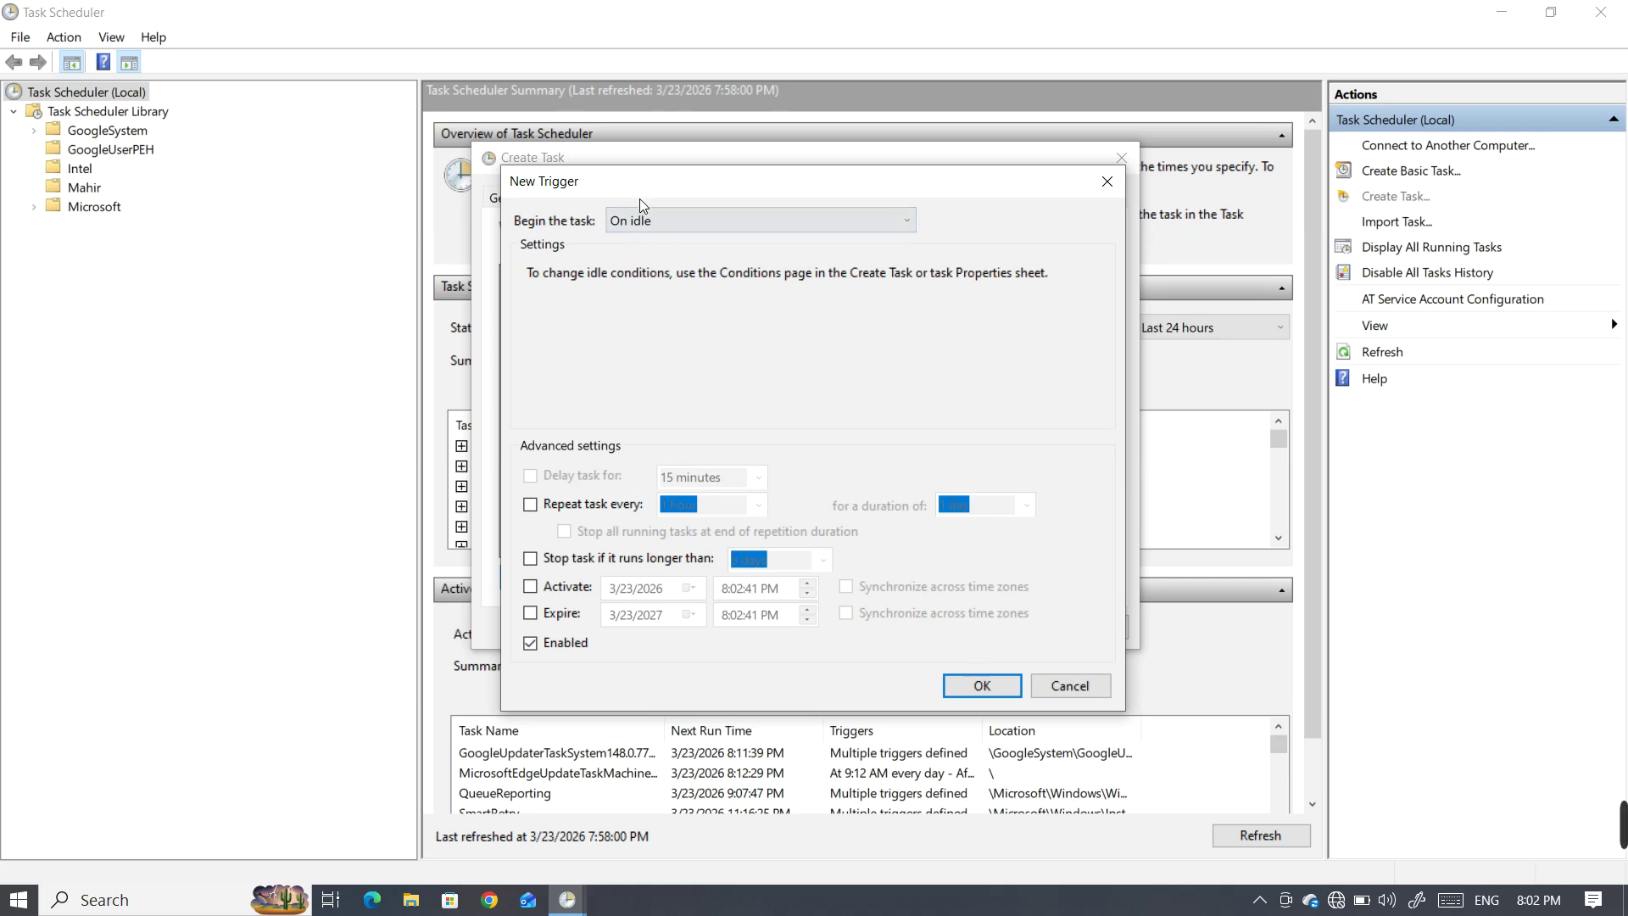
{"action": "left_click", "coordinate": [640, 220]}
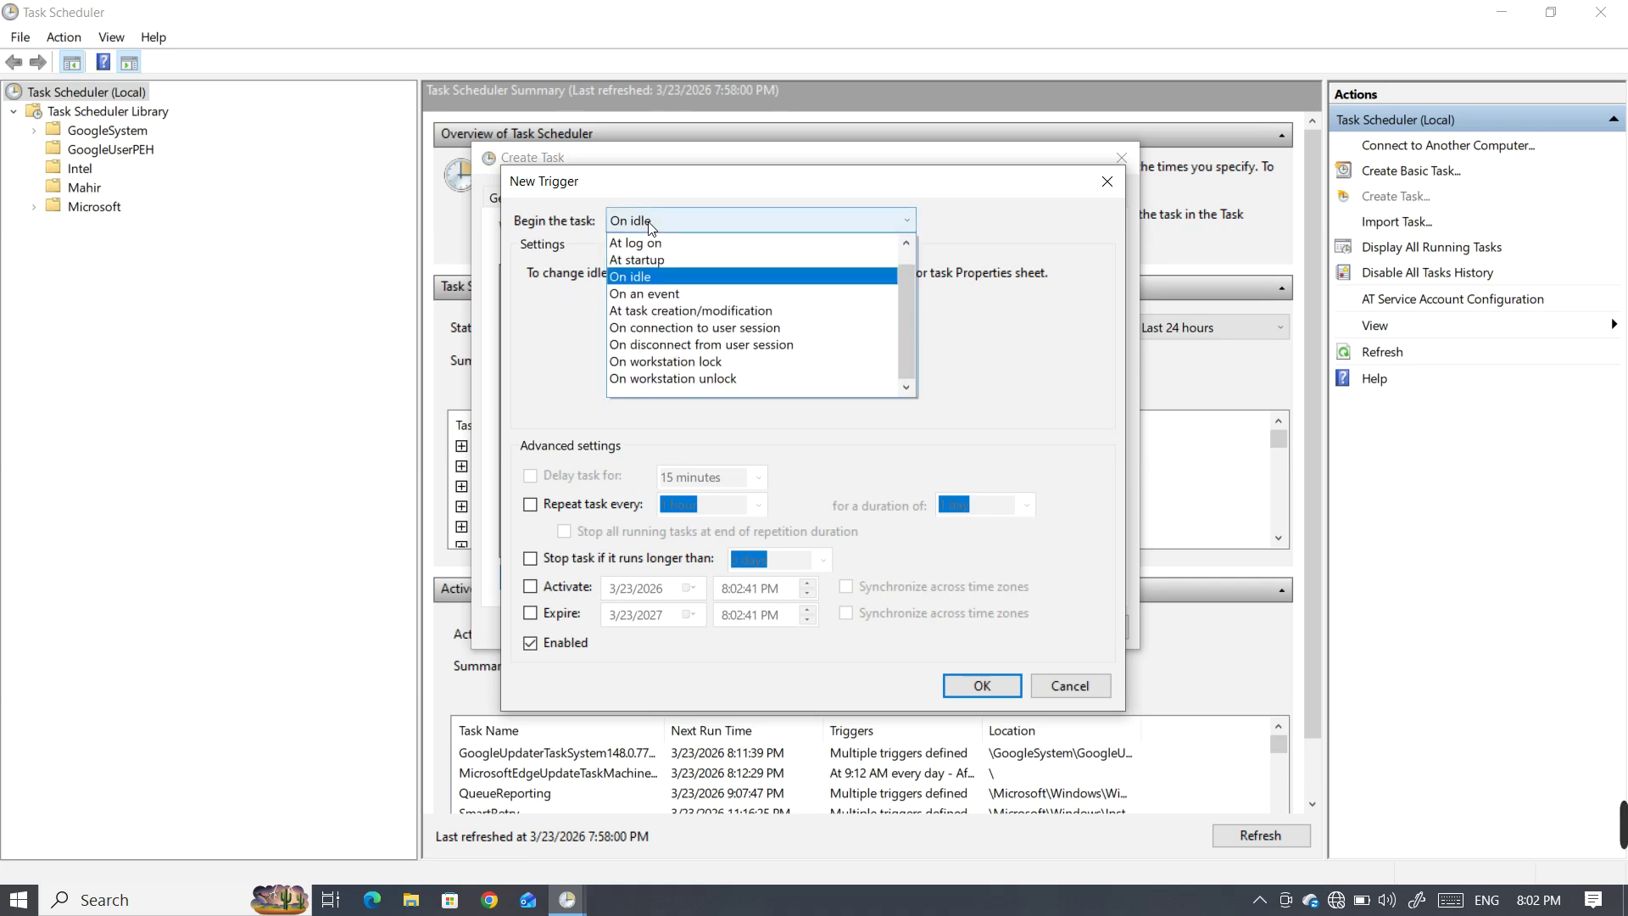
{"action": "left_click", "coordinate": [640, 294]}
{"action": "left_click", "coordinate": [709, 316]}
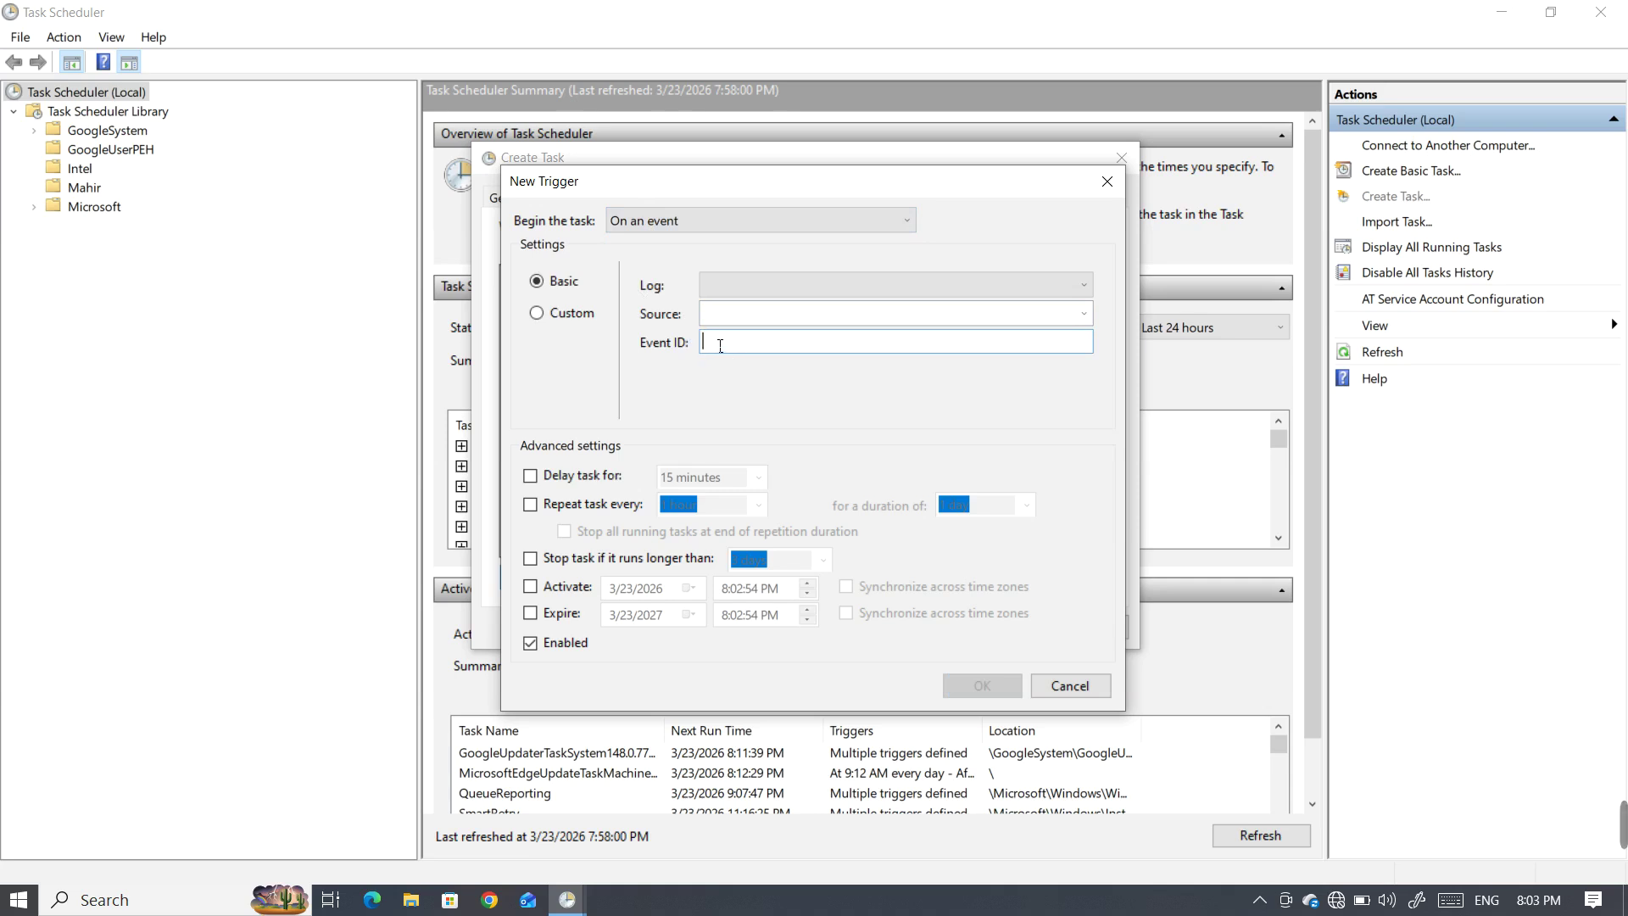
{"action": "left_click", "coordinate": [712, 316]}
{"action": "left_click", "coordinate": [720, 226]}
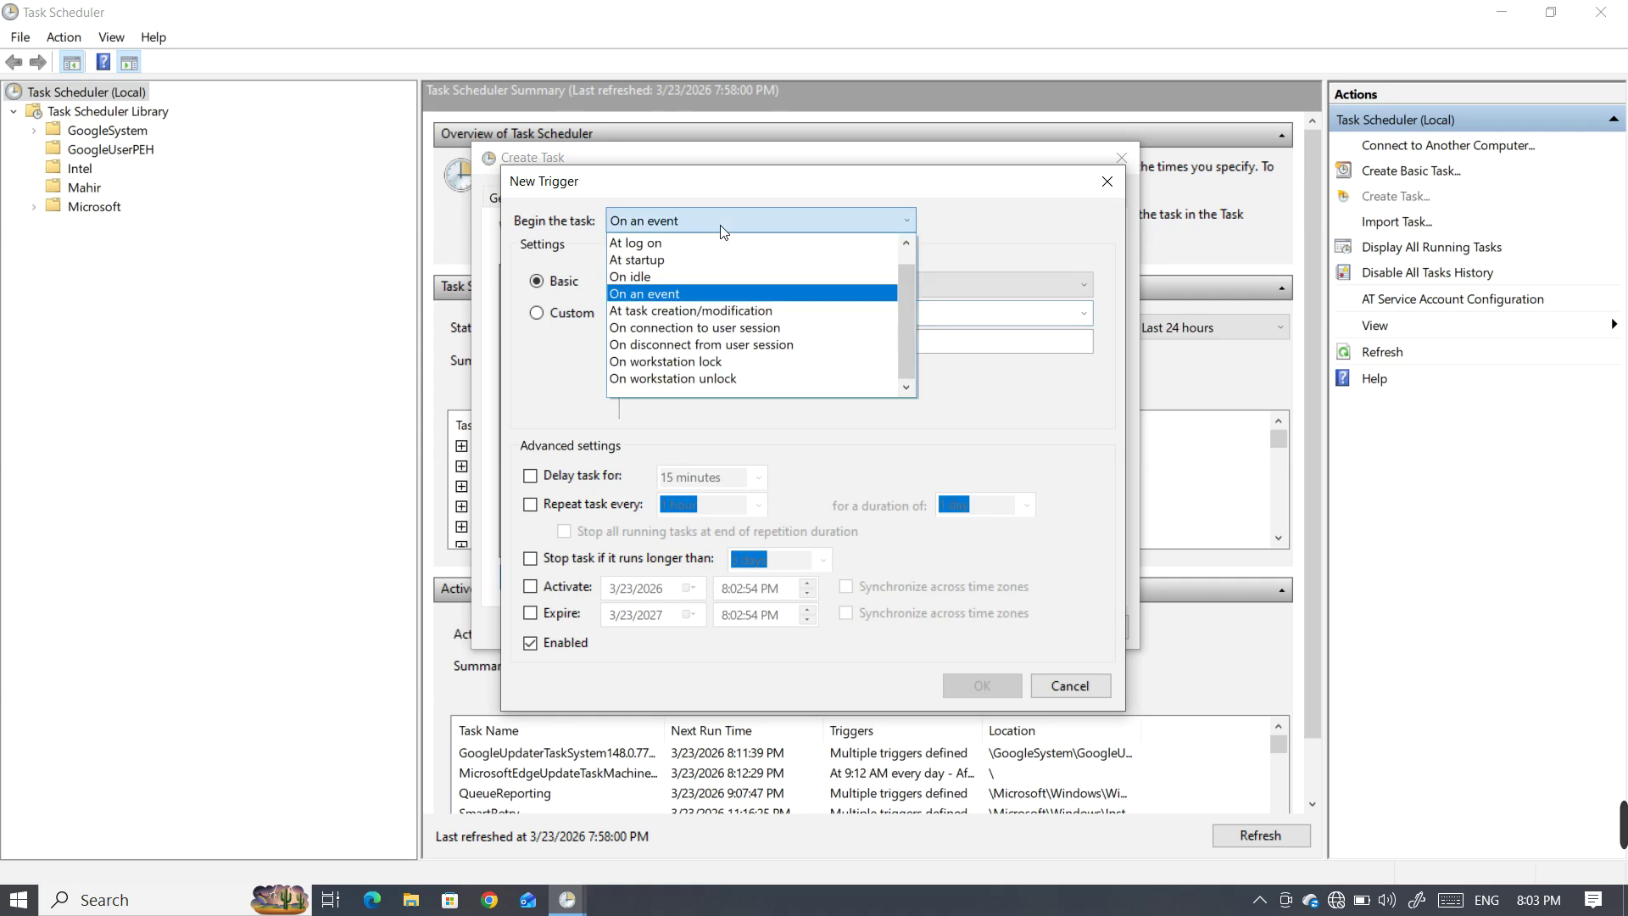
{"action": "left_click", "coordinate": [710, 311]}
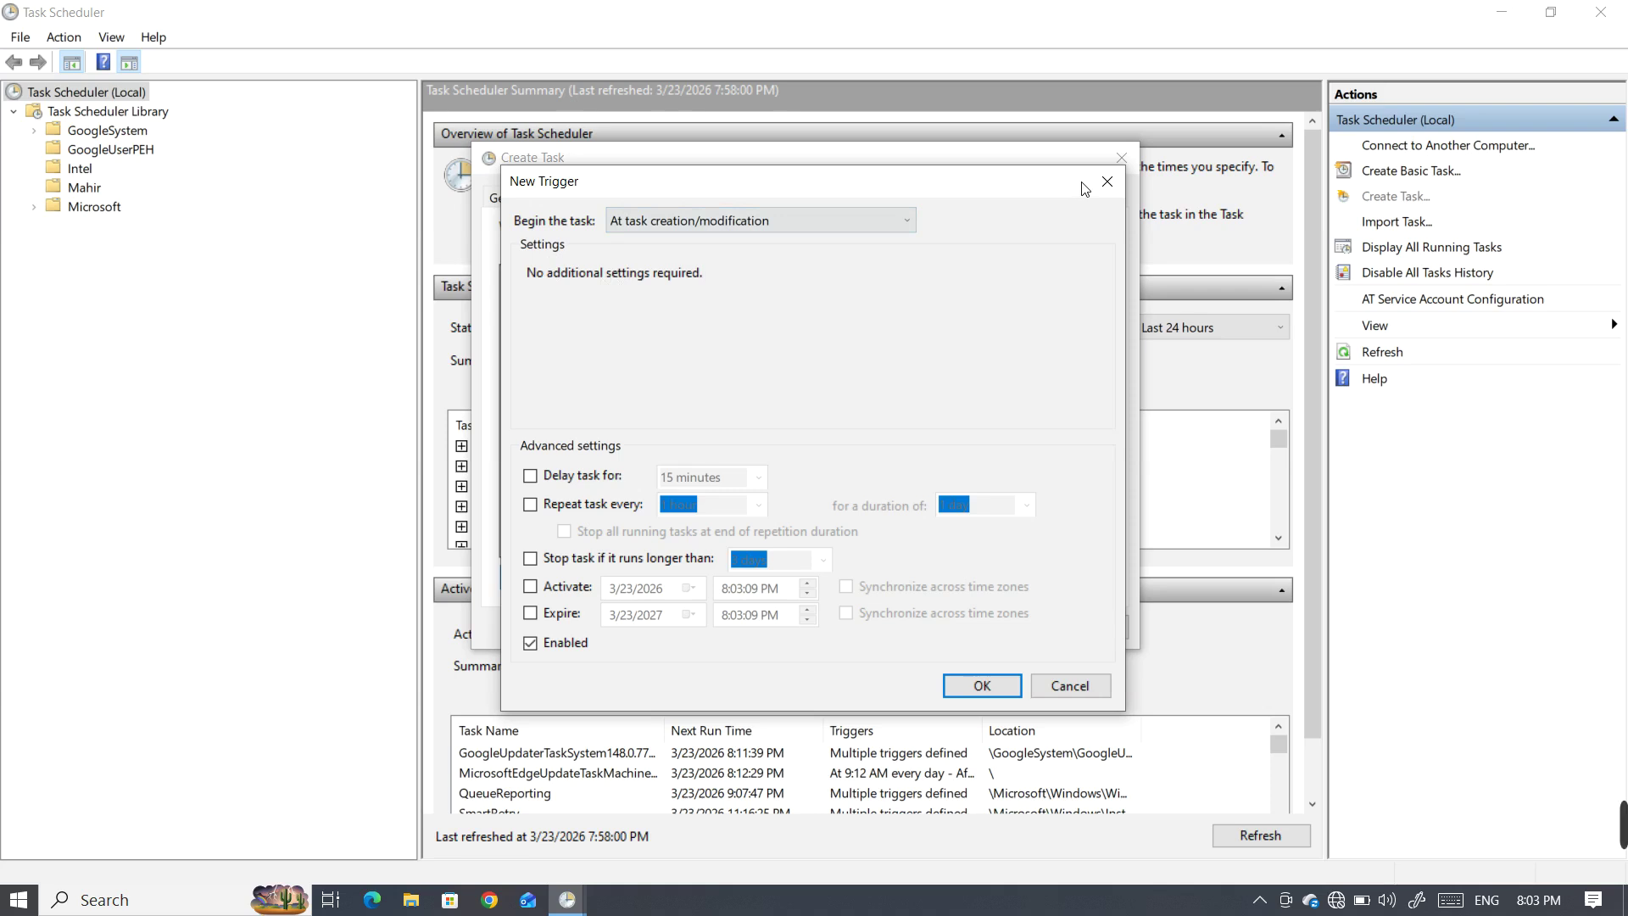
{"action": "left_click", "coordinate": [1106, 182]}
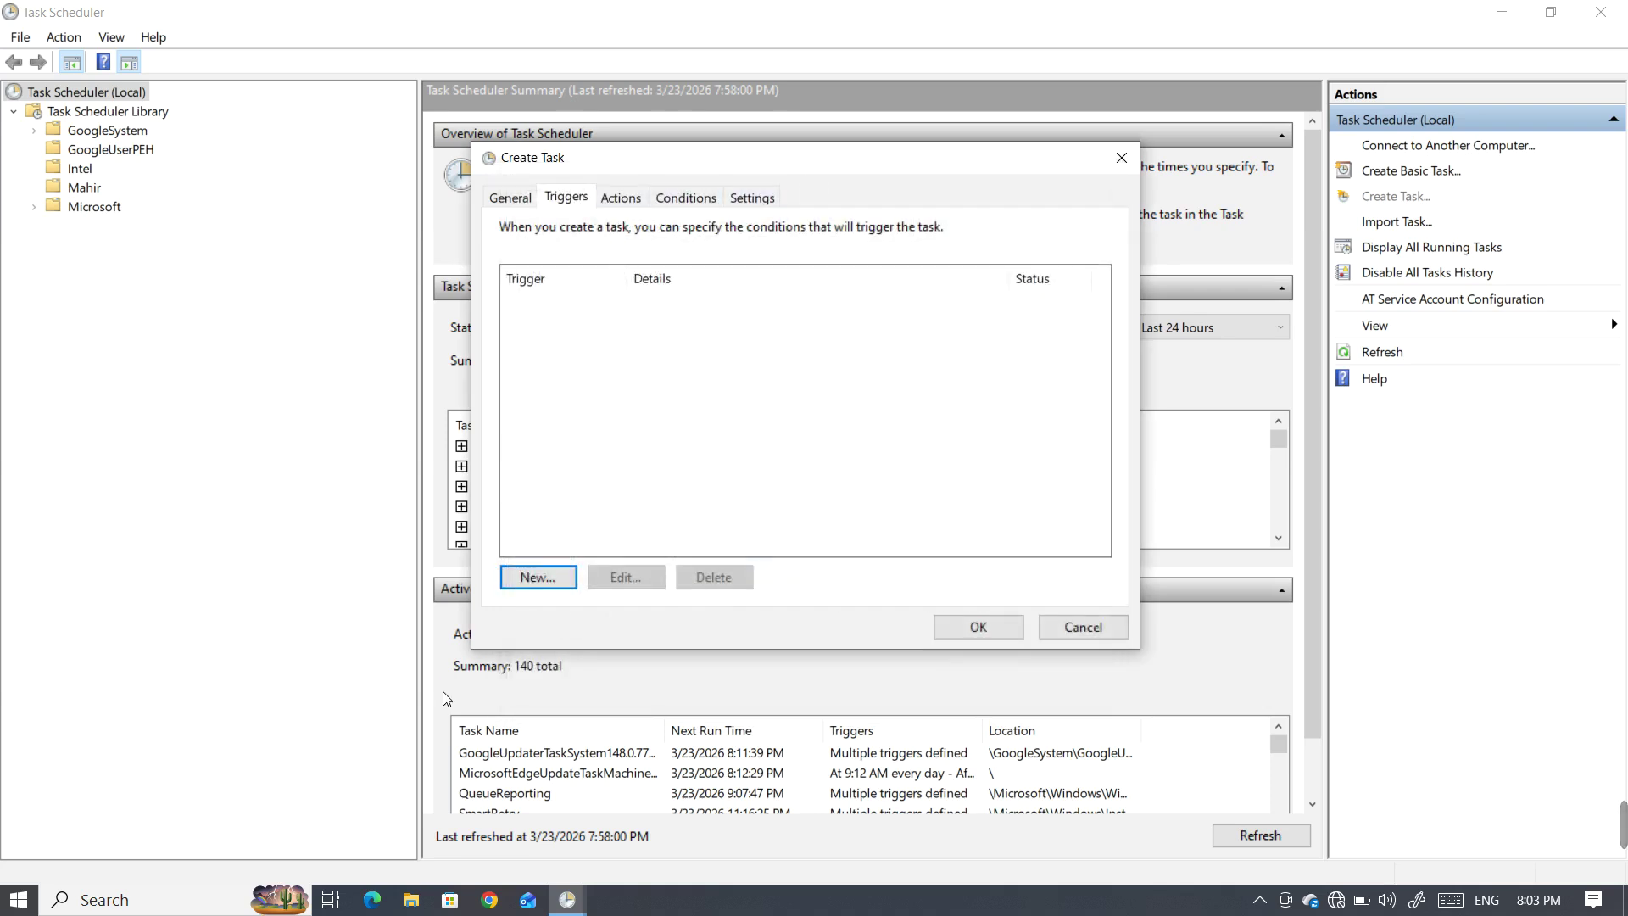
- Start a new trigger and examine the settings for connection to and disconnect from a user session
{"action": "left_click", "coordinate": [524, 580]}
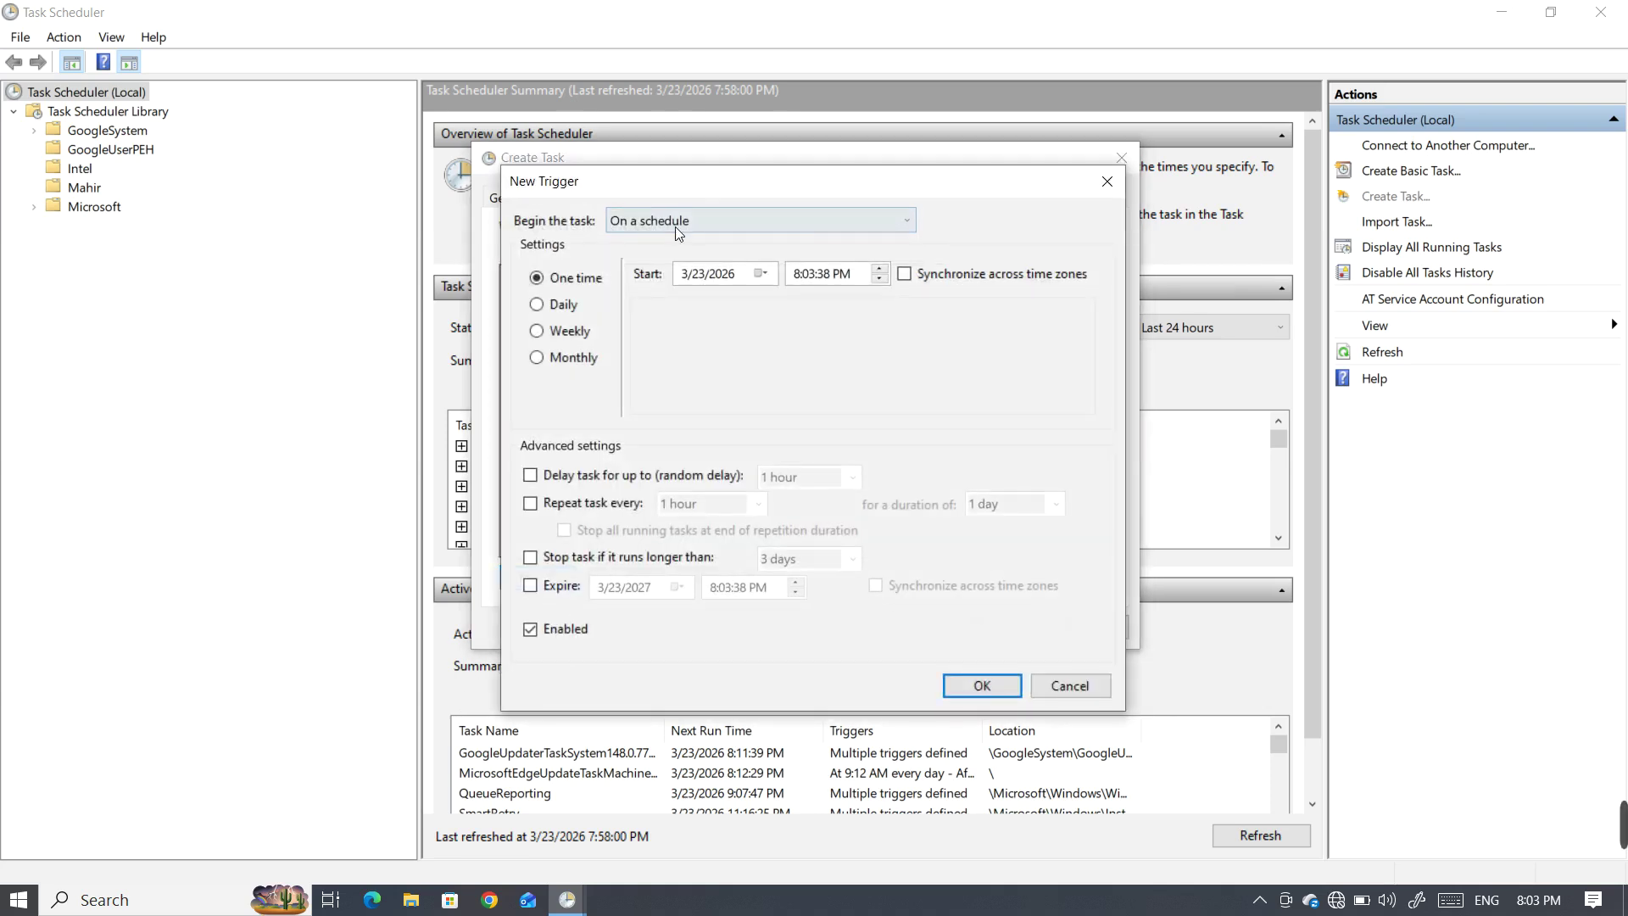
{"action": "left_click", "coordinate": [675, 227]}
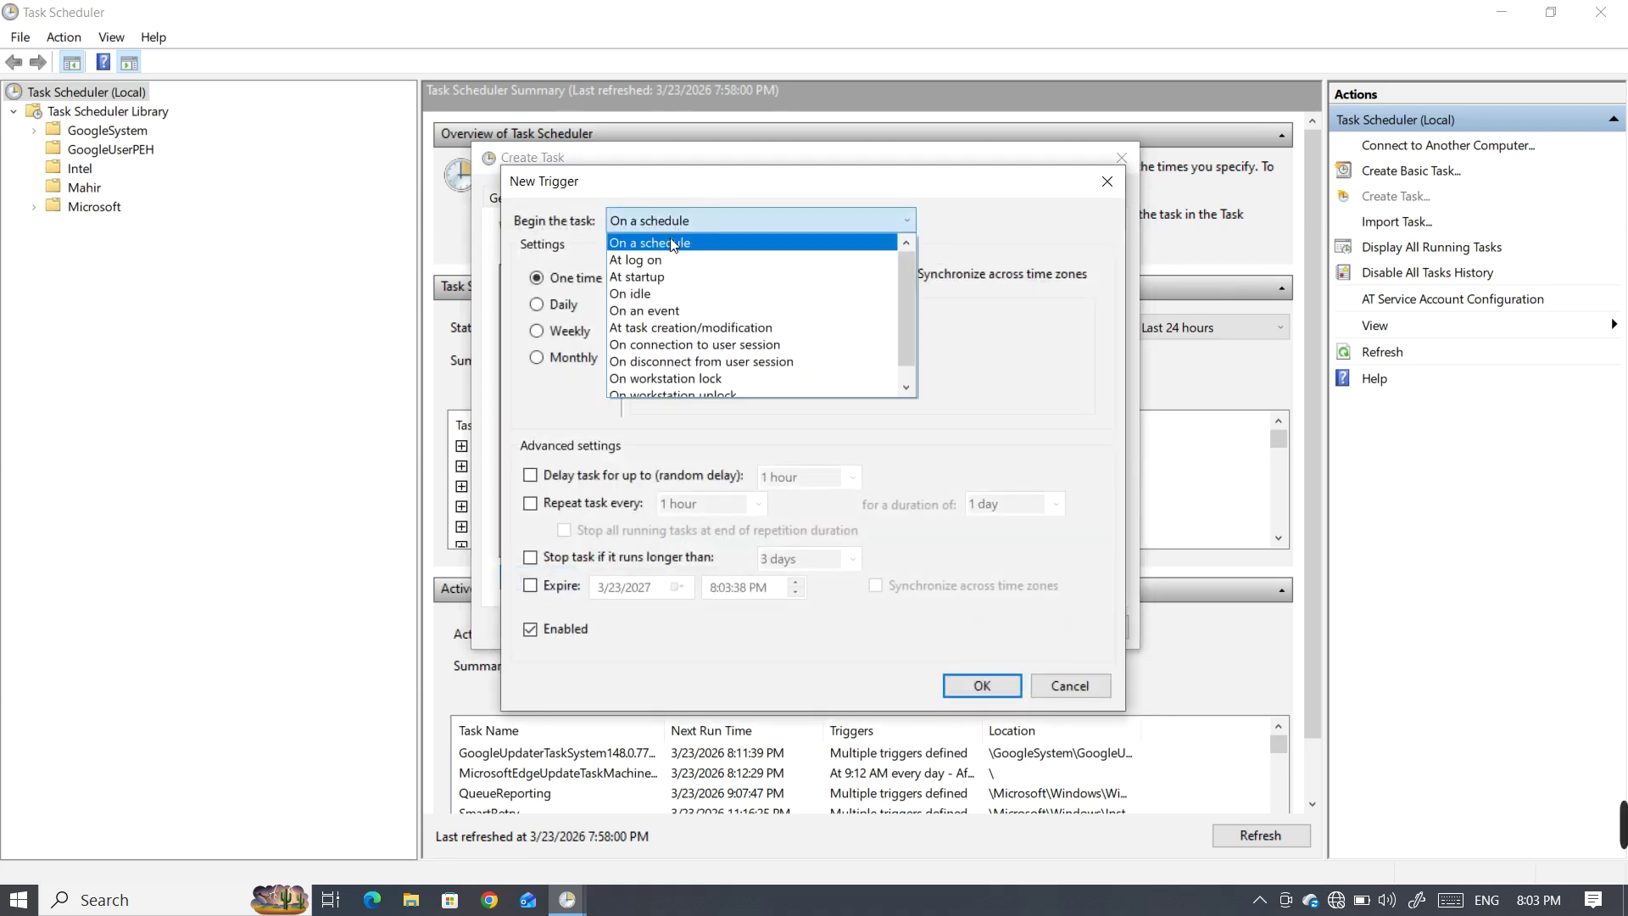
{"action": "left_click", "coordinate": [652, 348]}
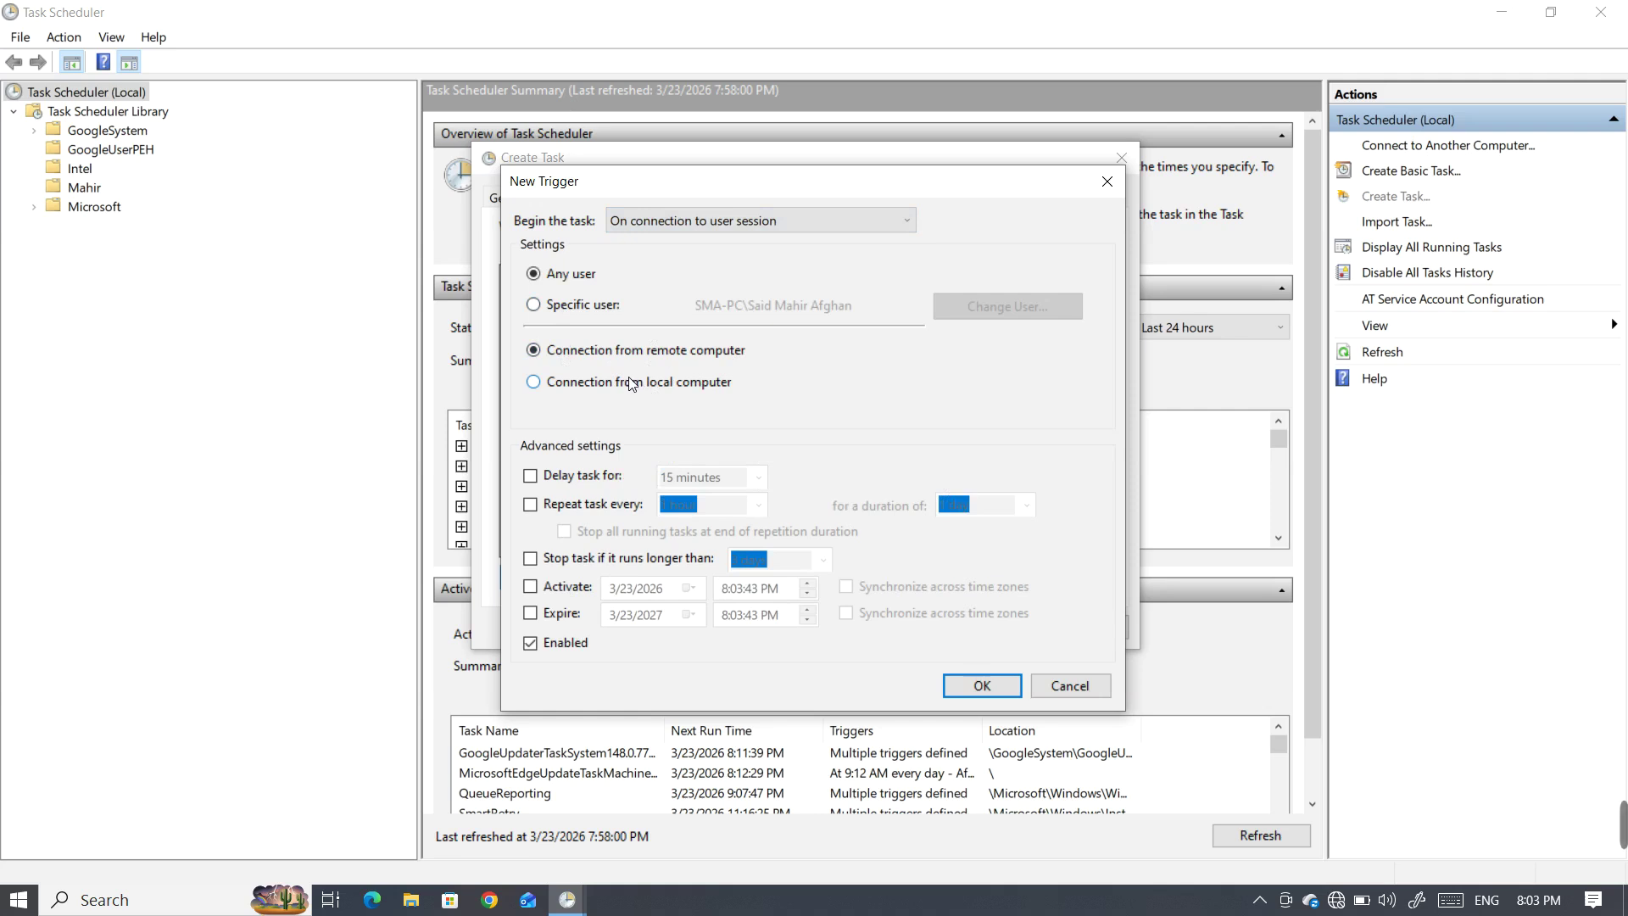
{"action": "left_click", "coordinate": [682, 222]}
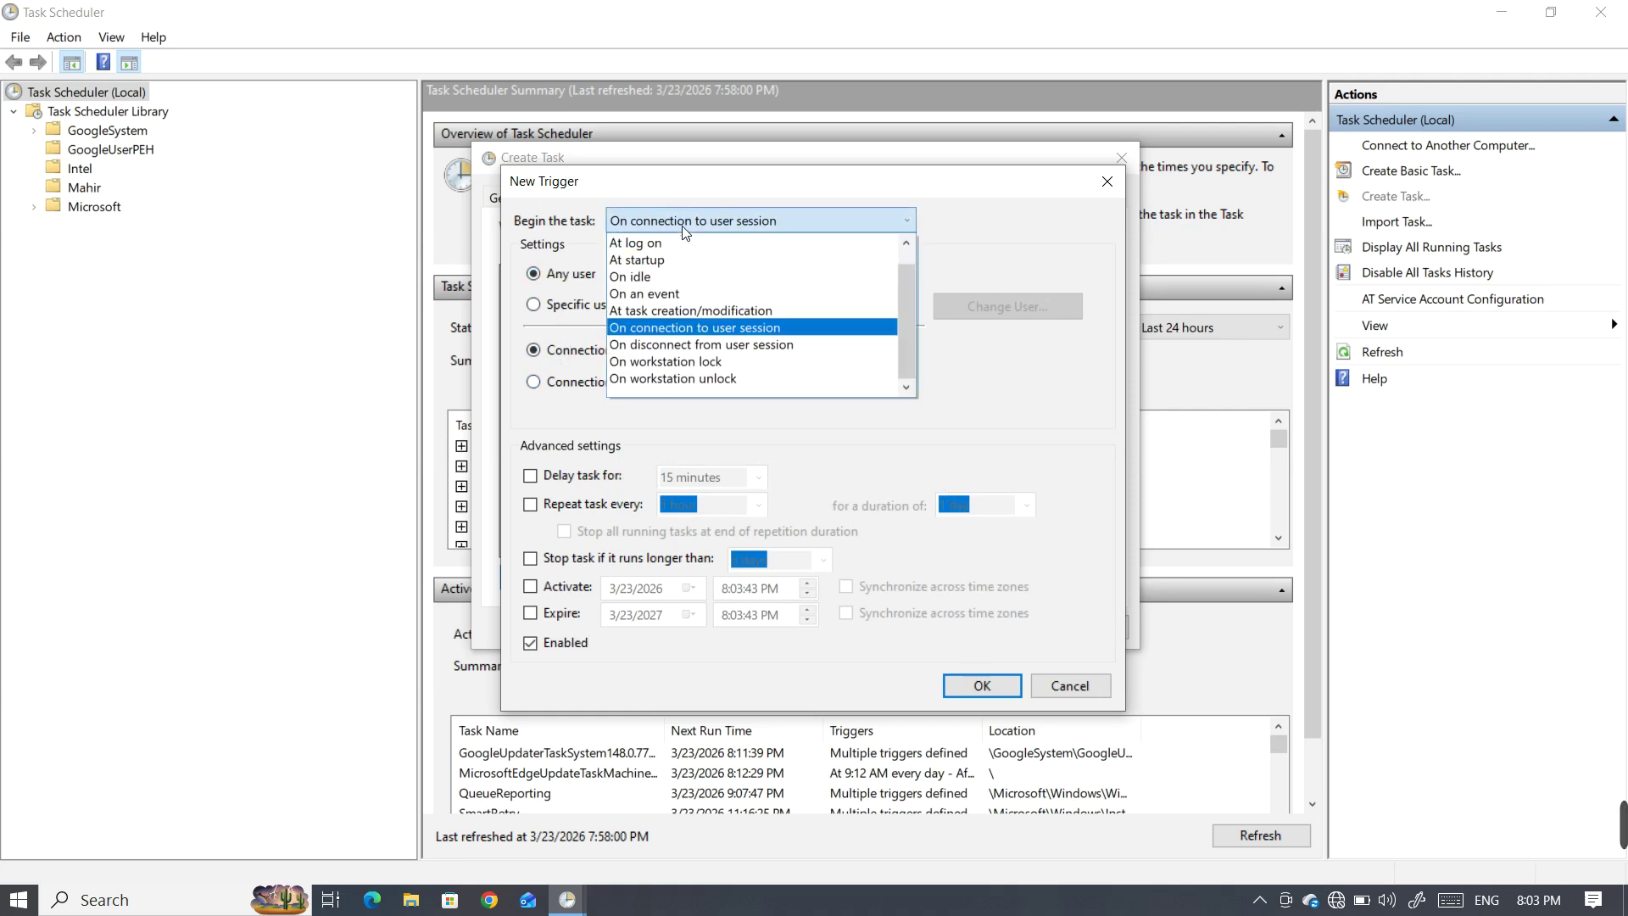
{"action": "left_click", "coordinate": [661, 345]}
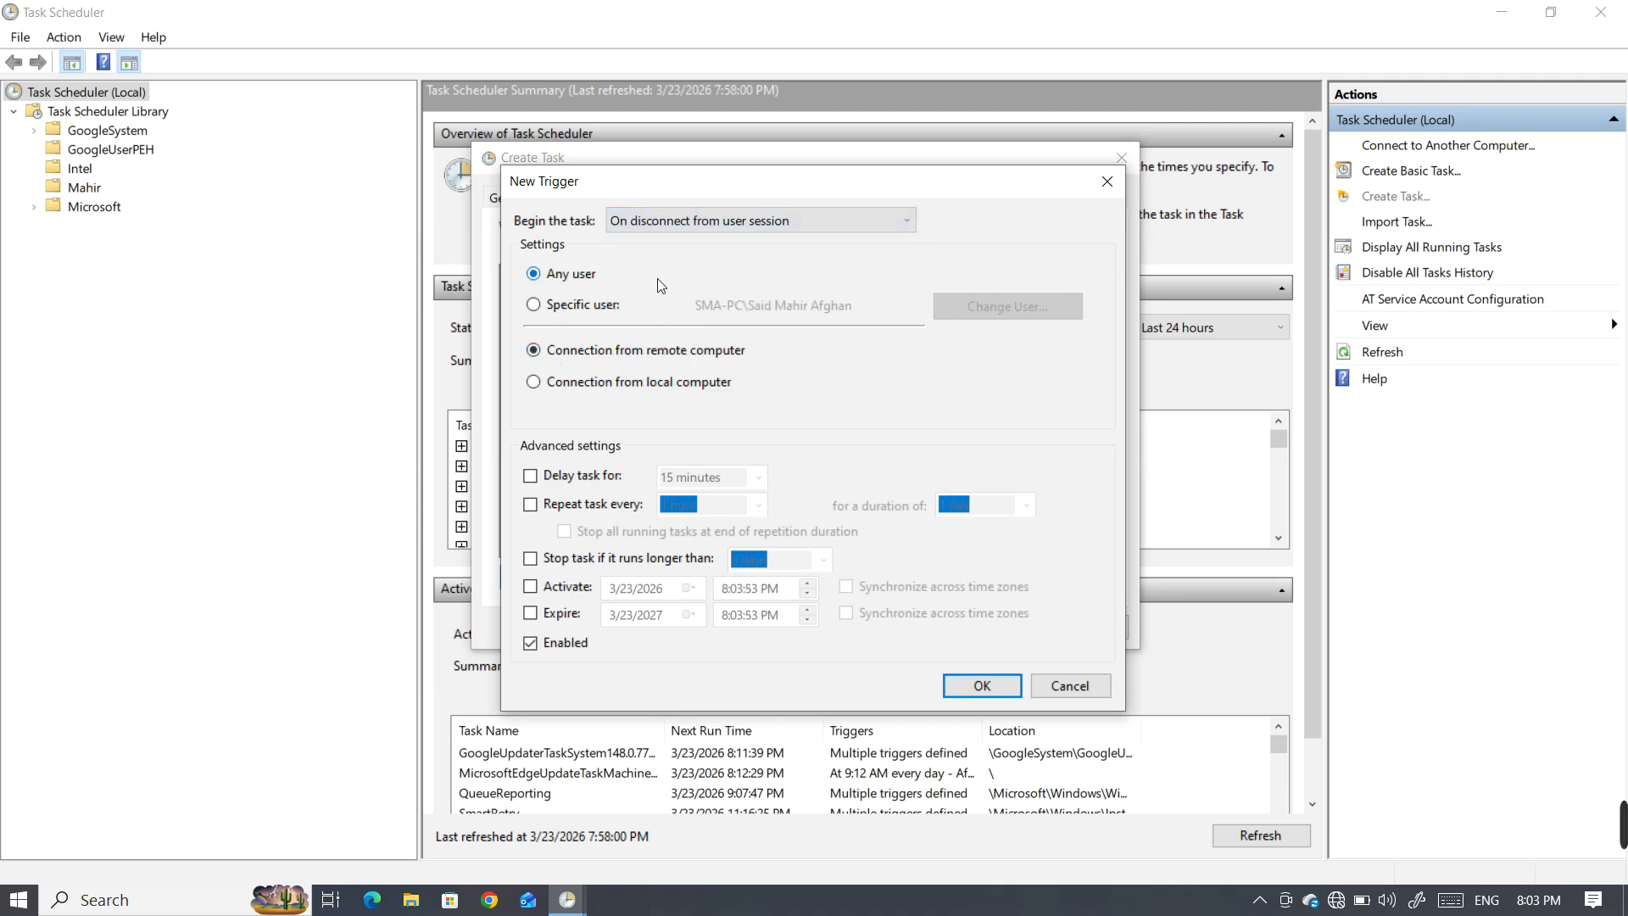
- Set the trigger to begin on workstation lock for a specific user
{"action": "left_click", "coordinate": [668, 230]}
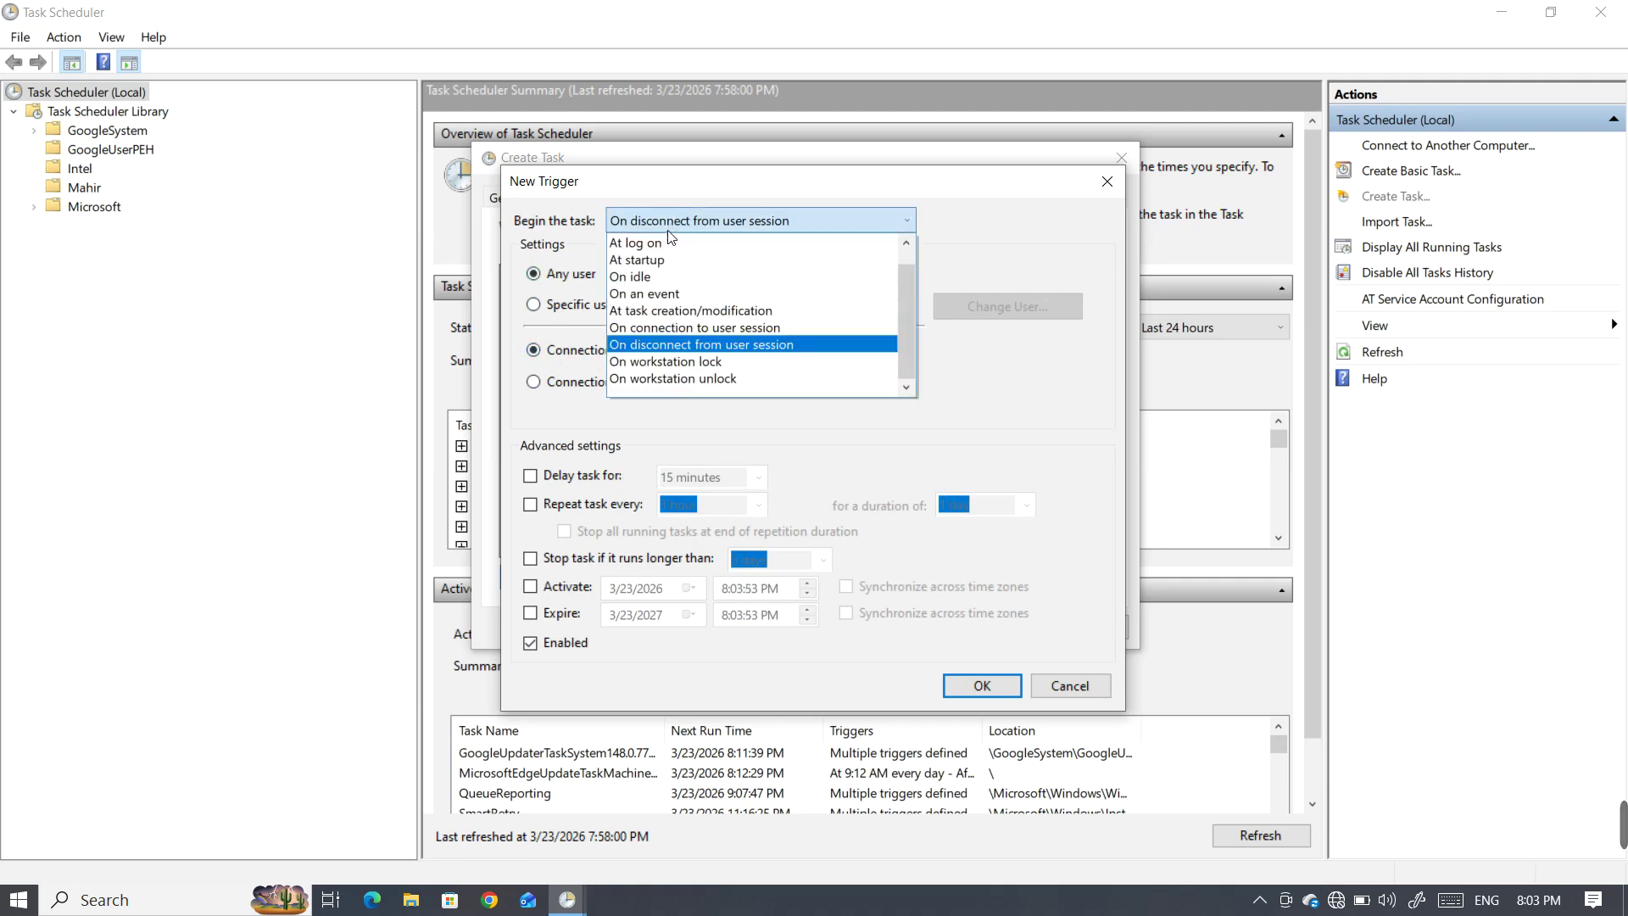
{"action": "left_click", "coordinate": [646, 363]}
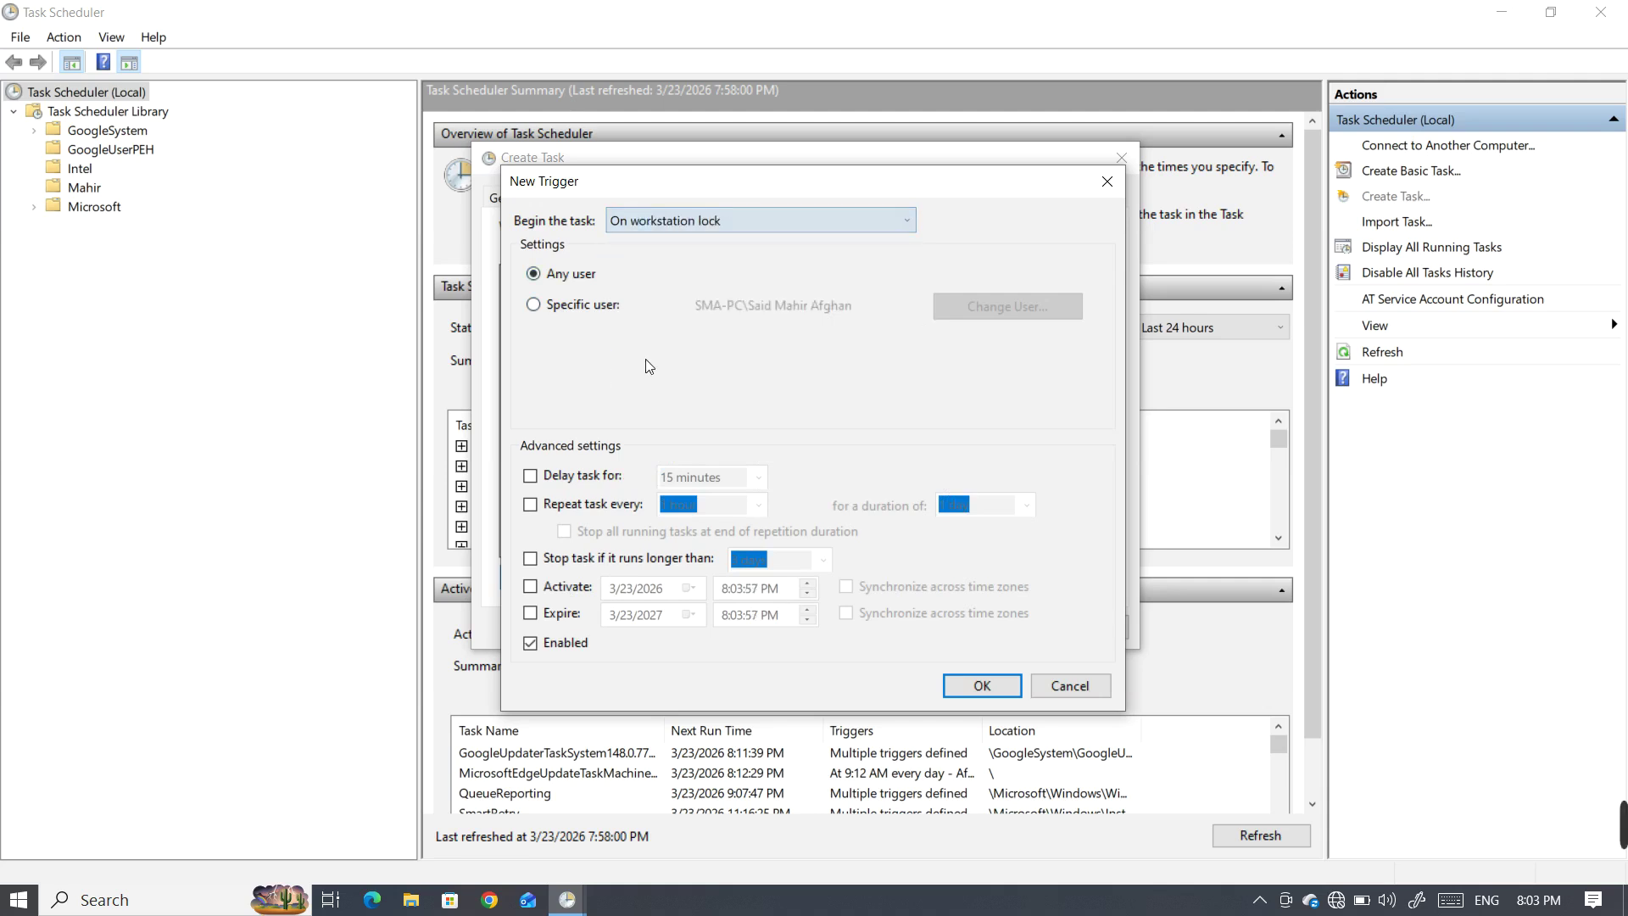
{"action": "left_click", "coordinate": [589, 313]}
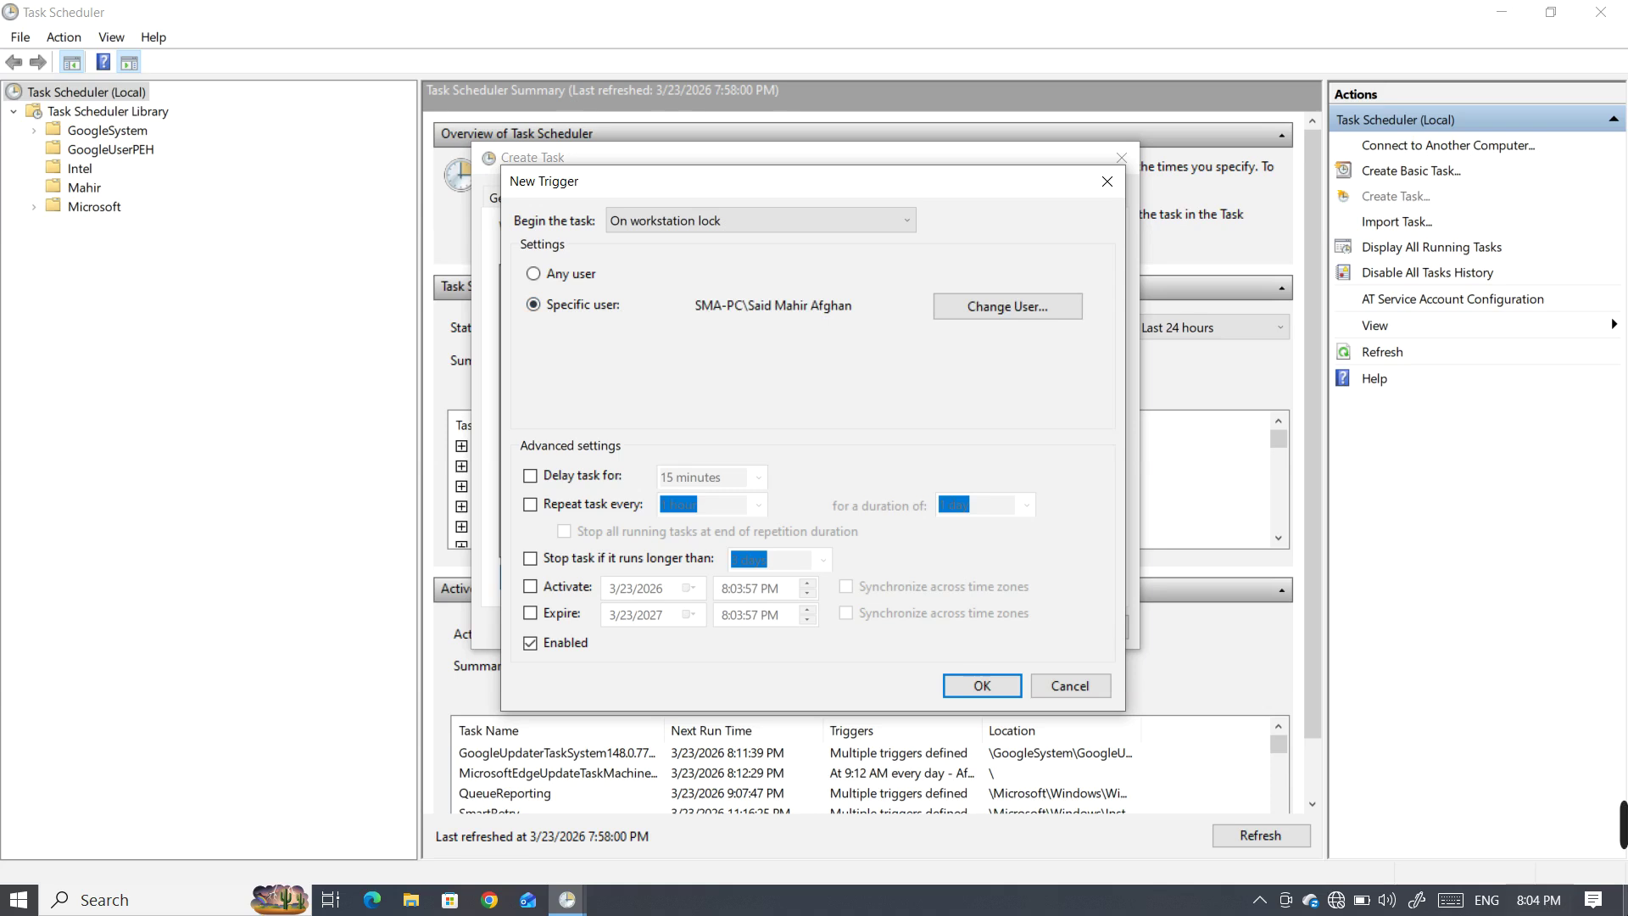
- Set the trigger to begin on a schedule
{"action": "left_click", "coordinate": [807, 224]}
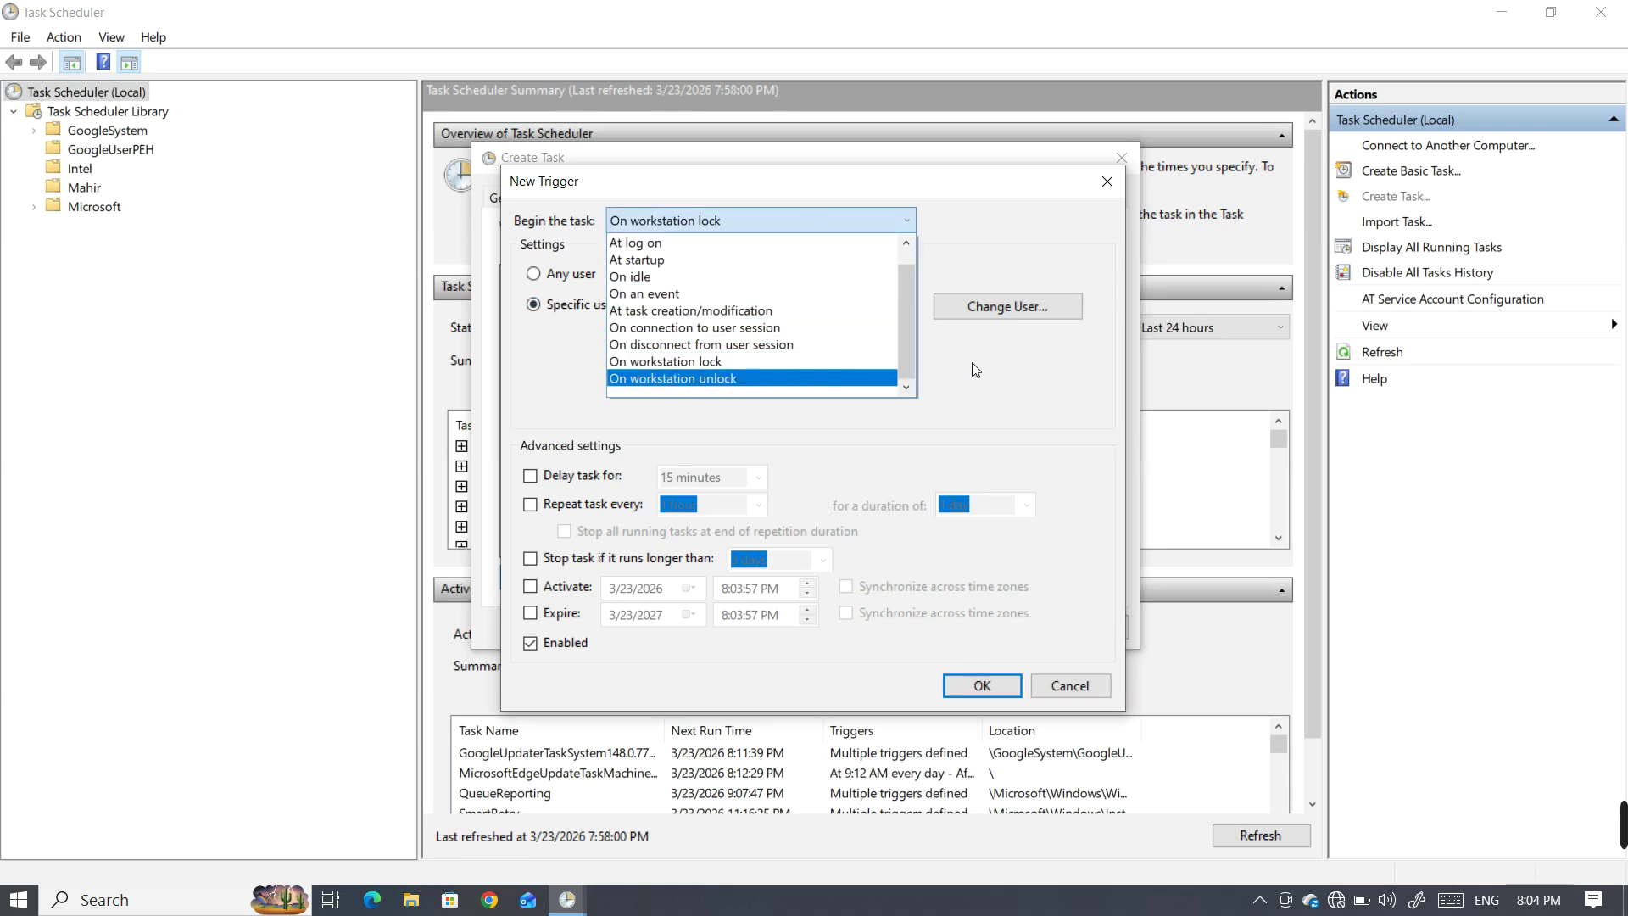
{"action": "scroll", "coordinate": [904, 312], "scroll_direction": "up", "scroll_amount": 1}
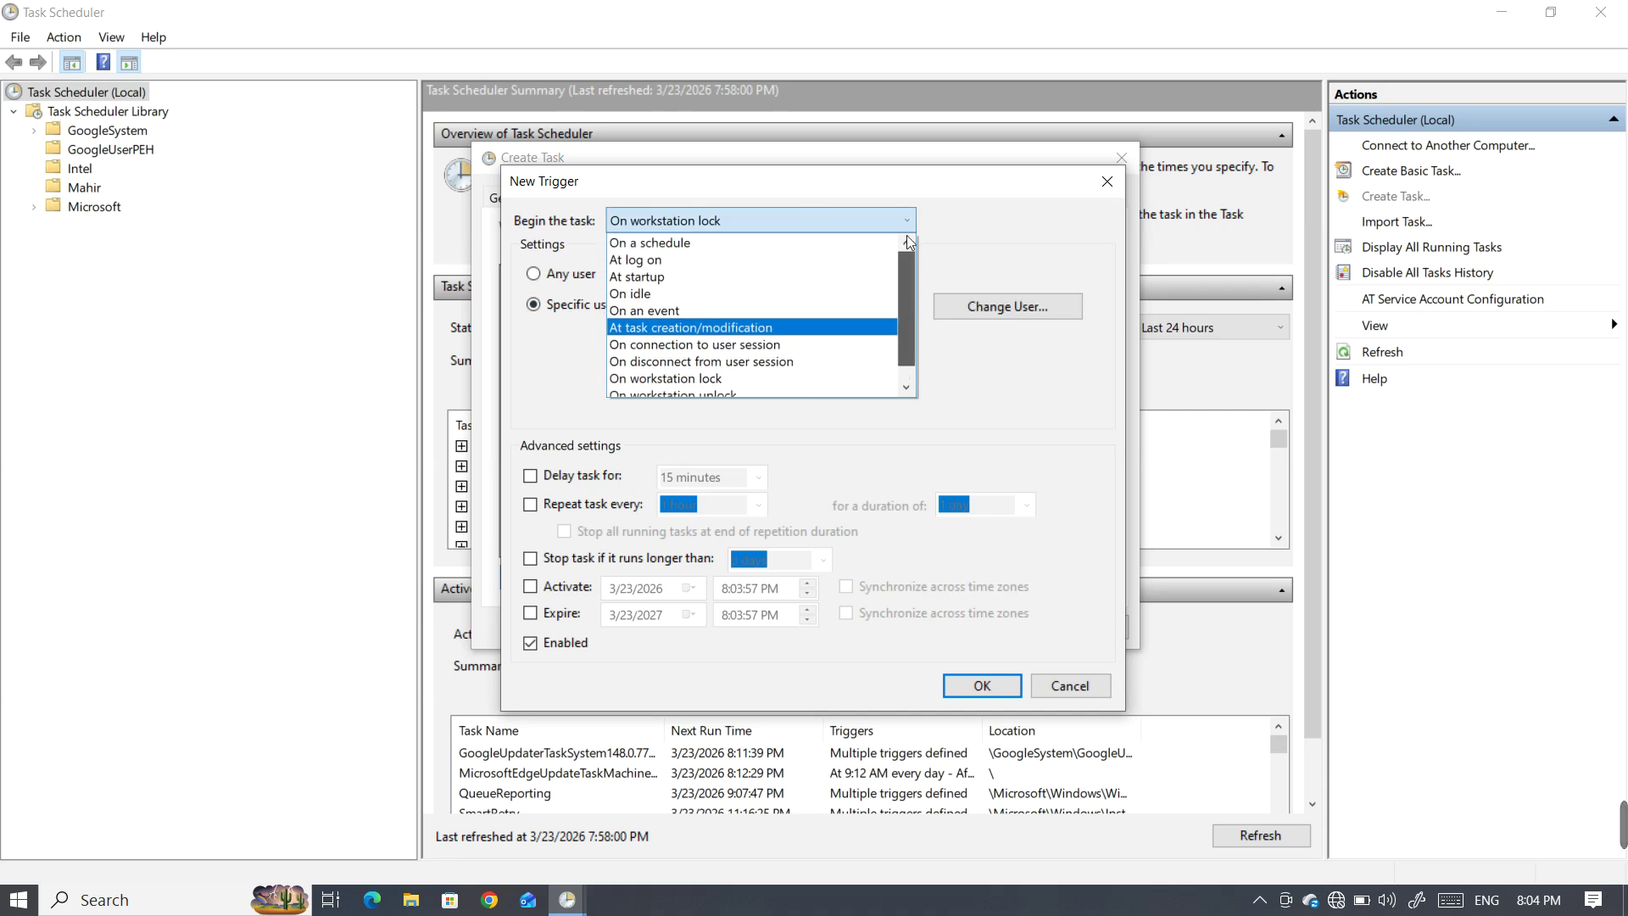
{"action": "left_click", "coordinate": [734, 239]}
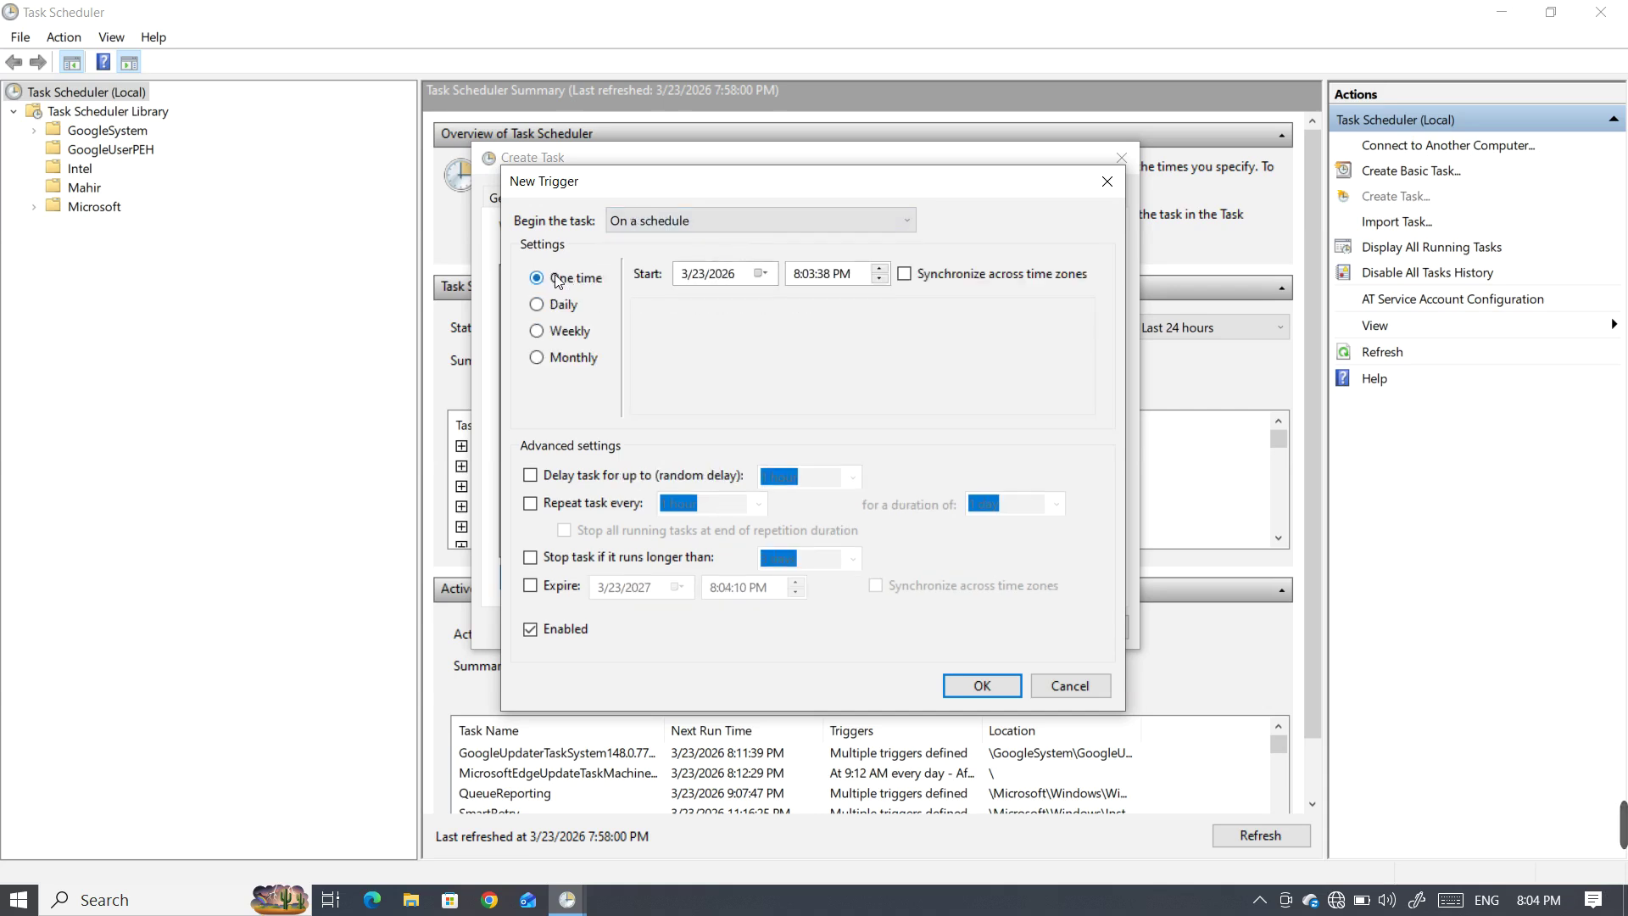
- Review the one-time schedule's start date and time, and switch the schedule to daily recurrence
{"action": "left_click", "coordinate": [696, 273]}
{"action": "left_click", "coordinate": [721, 275]}
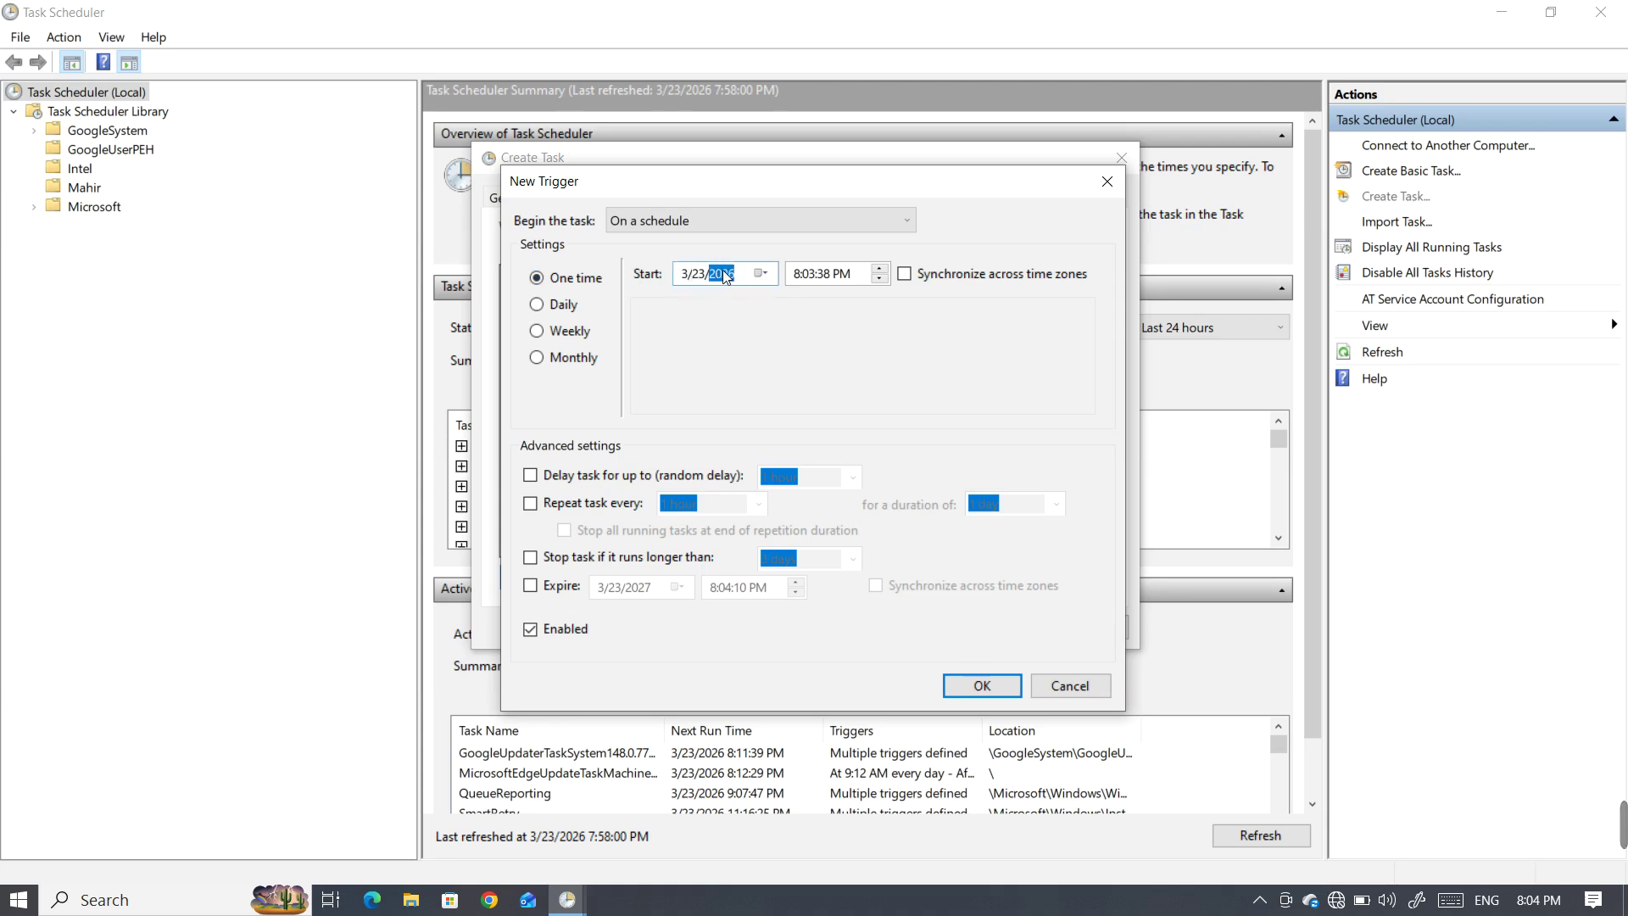
{"action": "left_click", "coordinate": [810, 275]}
{"action": "left_click", "coordinate": [556, 311]}
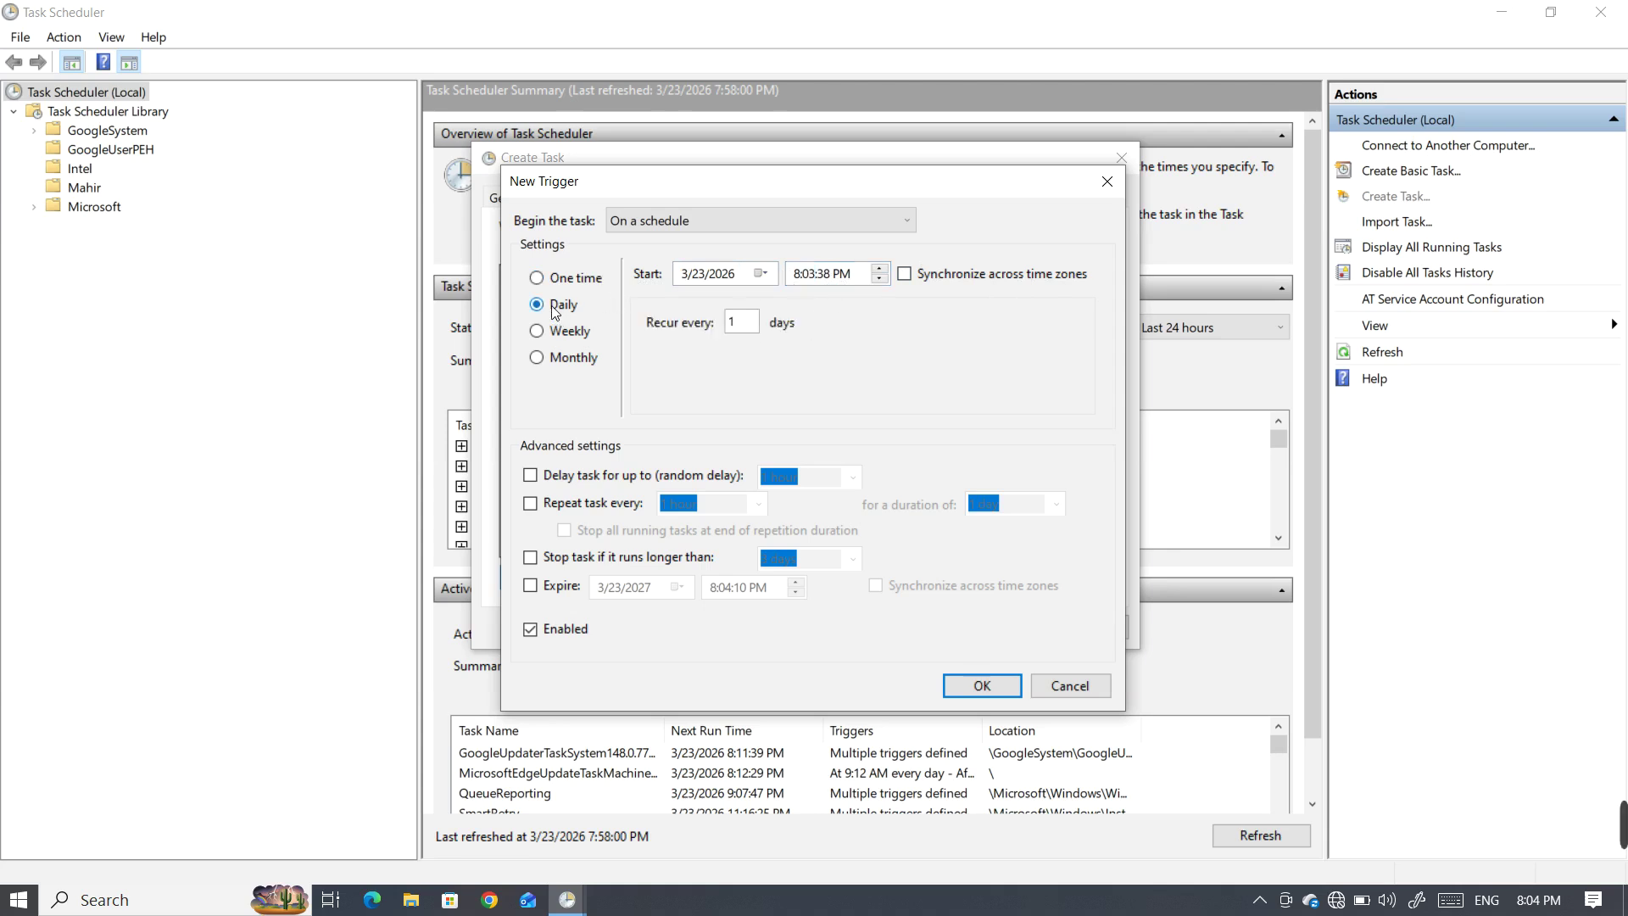
{"action": "left_click", "coordinate": [745, 324]}
{"action": "double_click", "coordinate": [741, 326]}
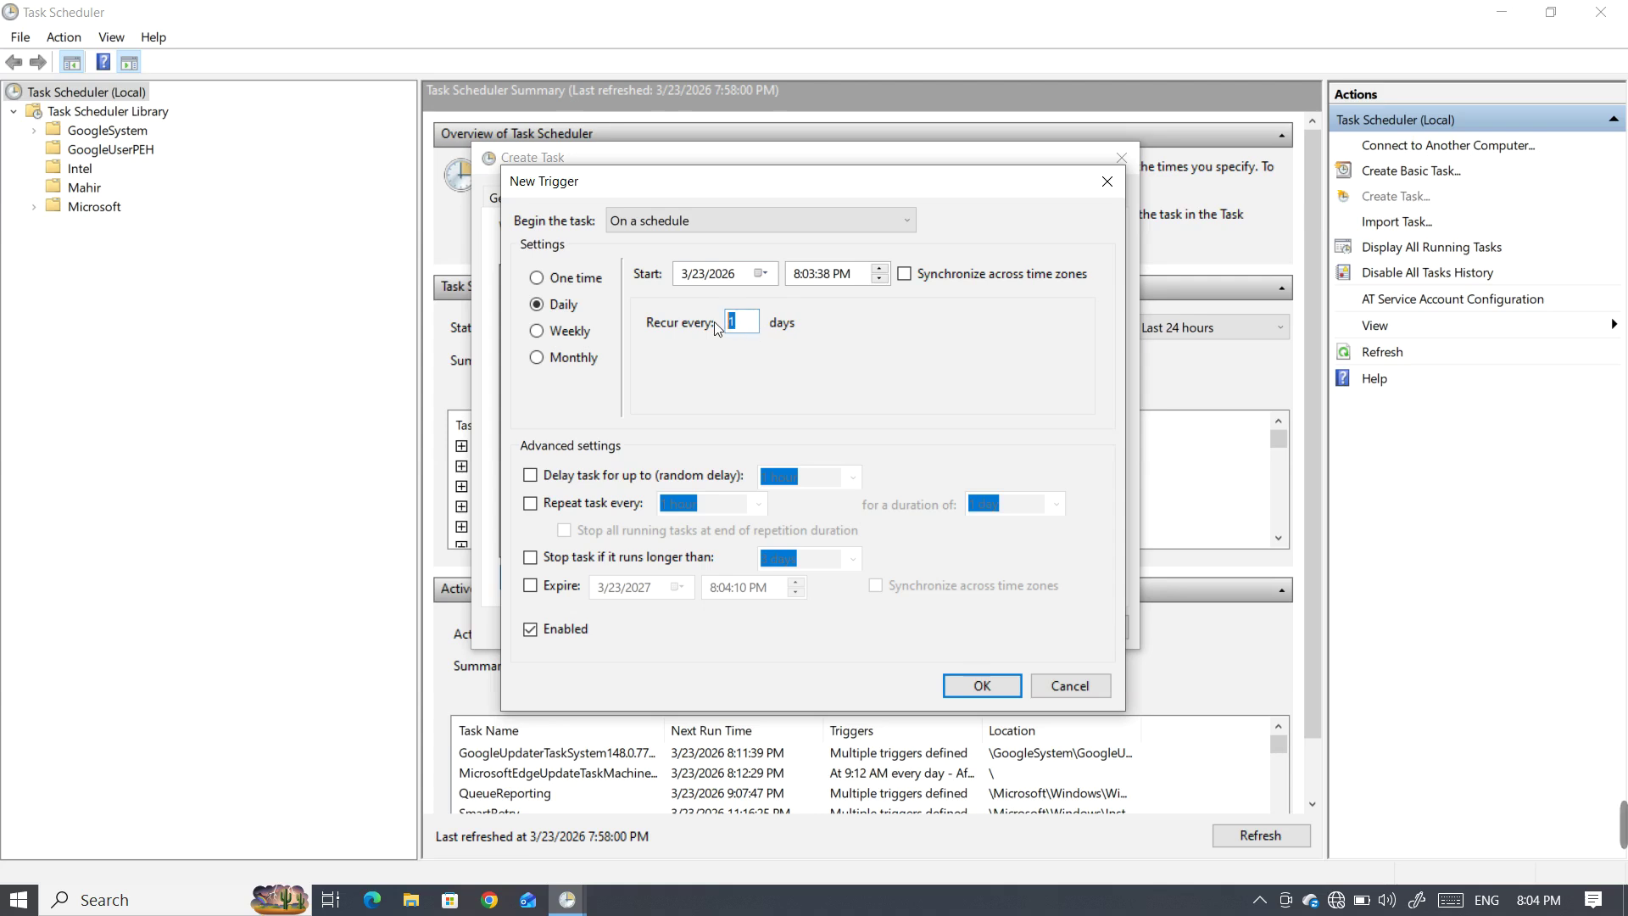
- Set the daily schedule's start time to 8:00:38 PM
{"action": "left_click", "coordinate": [685, 280]}
{"action": "left_click", "coordinate": [699, 273]}
{"action": "left_click", "coordinate": [724, 275]}
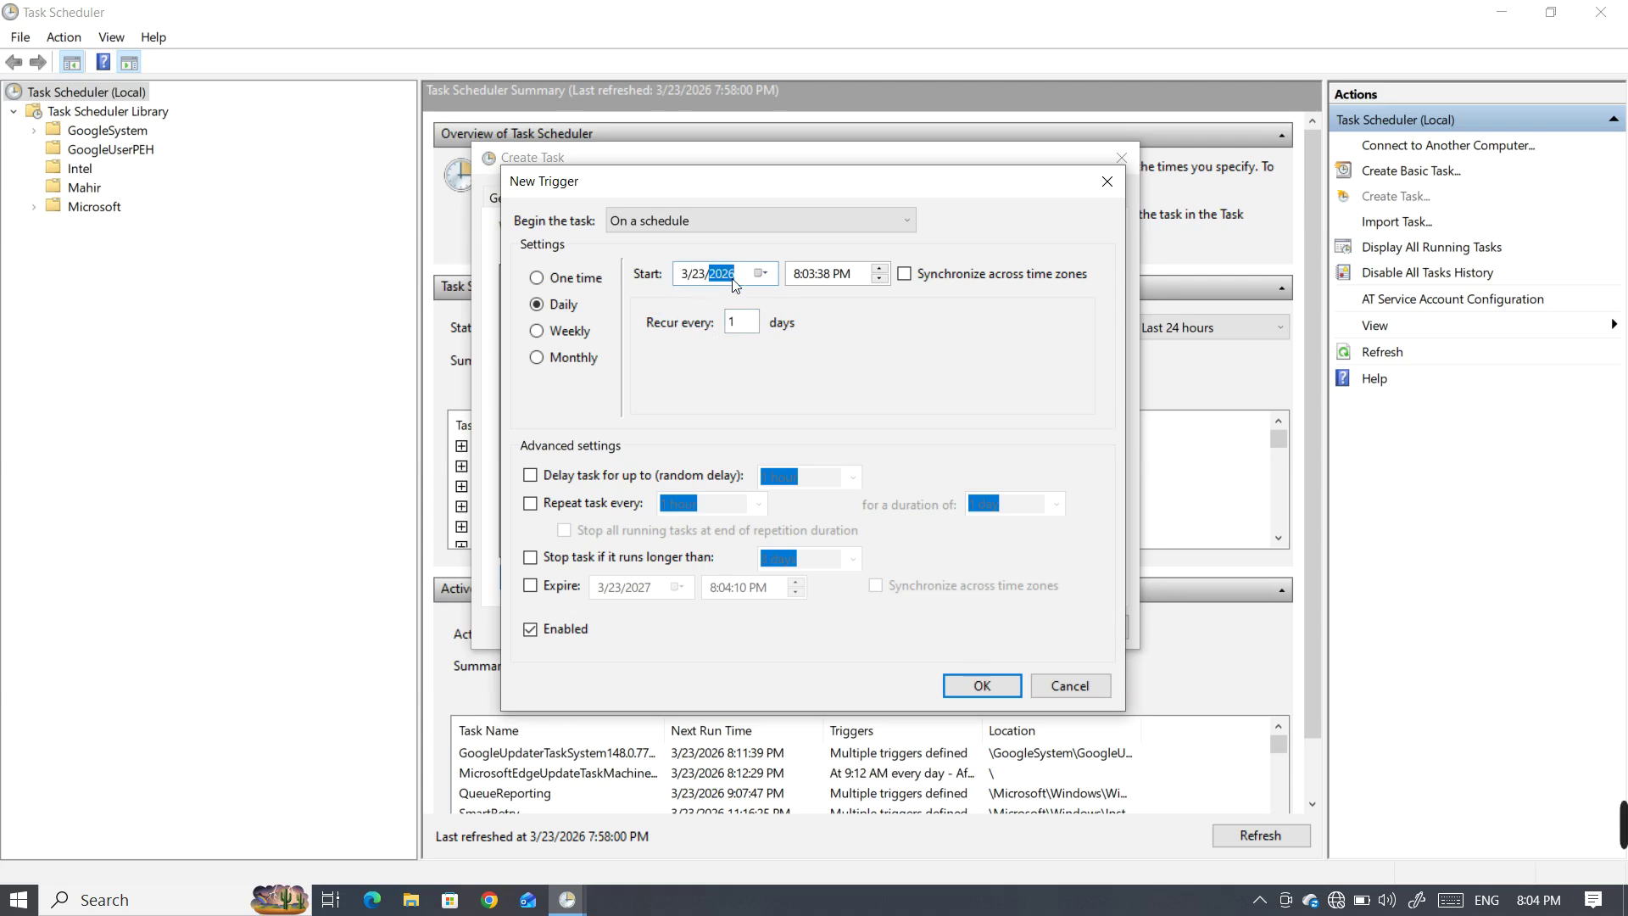
{"action": "left_click", "coordinate": [812, 274]}
{"action": "type", "text": "00"}
- Try a daily recurrence of every 2 days and restore it to every 1 day
{"action": "left_click", "coordinate": [754, 326]}
{"action": "key", "text": "BackSpace"}
{"action": "type", "text": "2"}
{"action": "key", "text": "BackSpace"}
{"action": "type", "text": "1"}
{"action": "left_click_drag", "start_coordinate": [752, 327], "coordinate": [721, 331]}
{"action": "left_click", "coordinate": [755, 331]}
- Enable a random delay of up to 1 hour for the task
{"action": "left_click", "coordinate": [530, 476]}
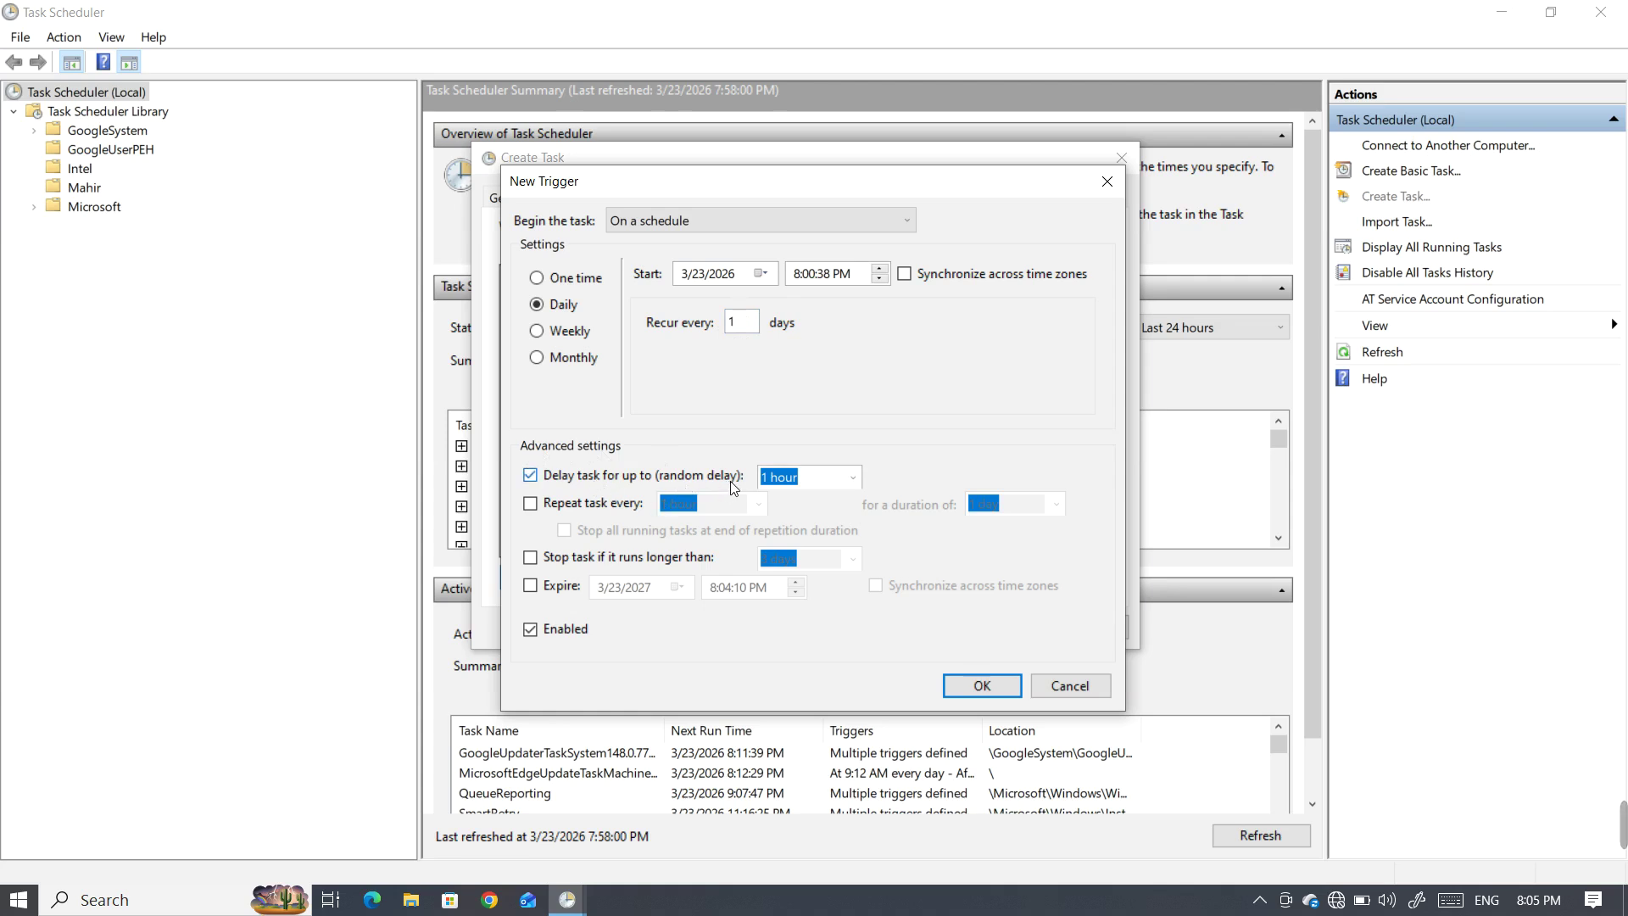
{"action": "left_click", "coordinate": [798, 274]}
{"action": "double_click", "coordinate": [735, 324]}
{"action": "left_click", "coordinate": [811, 477]}
{"action": "left_click", "coordinate": [795, 273]}
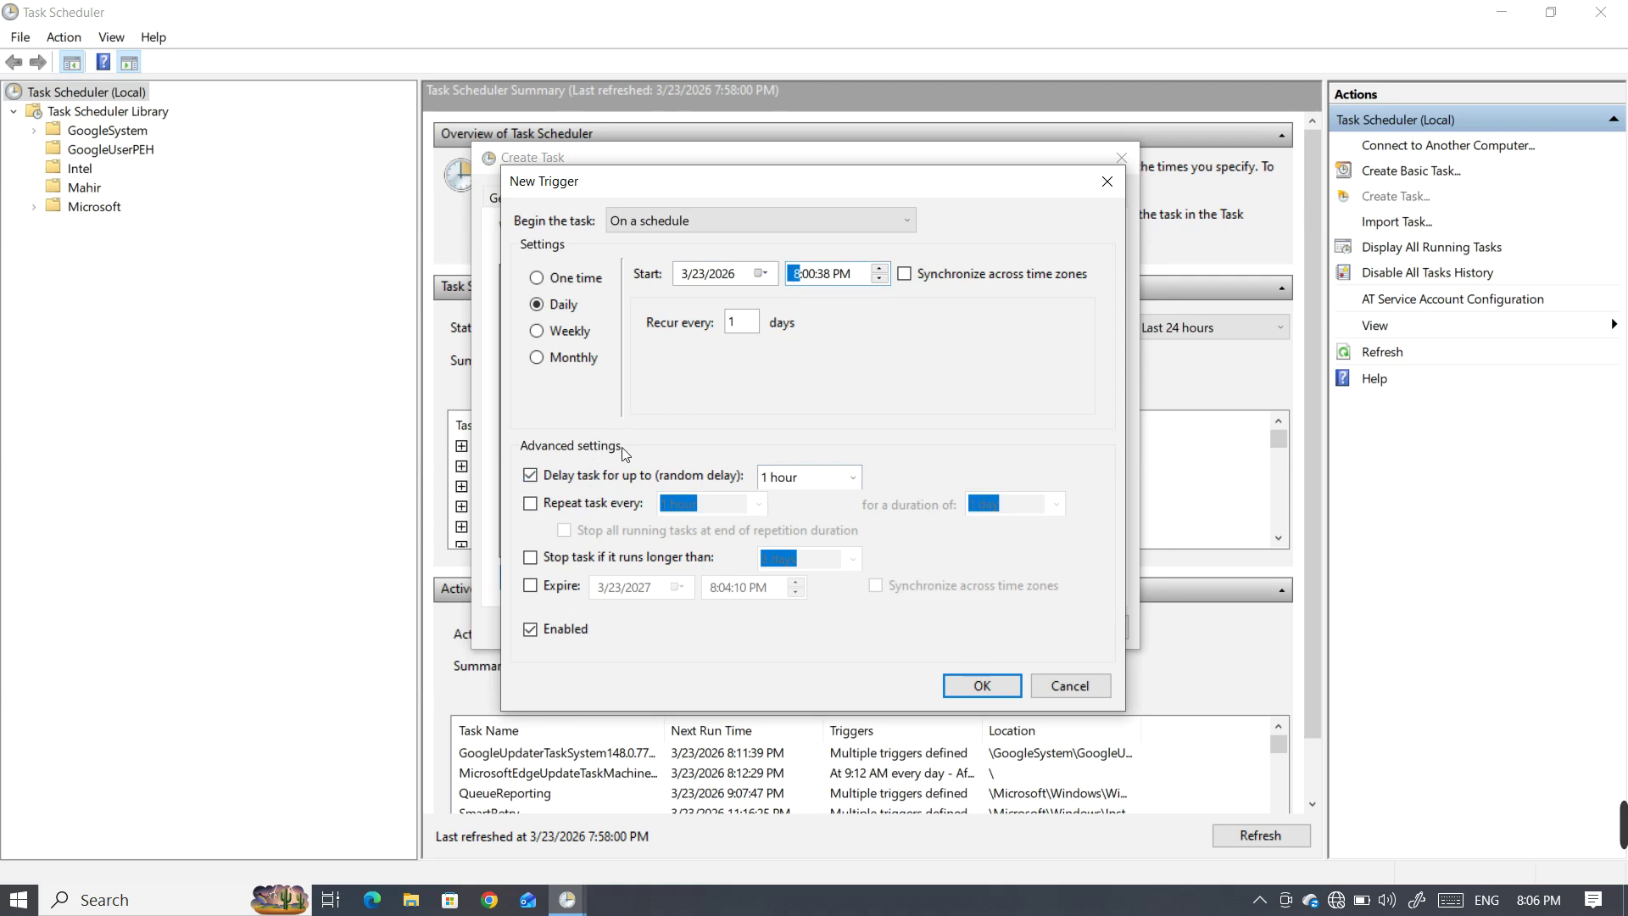
- Repeat the task every 1 hour for a duration of 12 hours, stopping all running tasks at the end of the repetition duration
{"action": "left_click", "coordinate": [579, 503]}
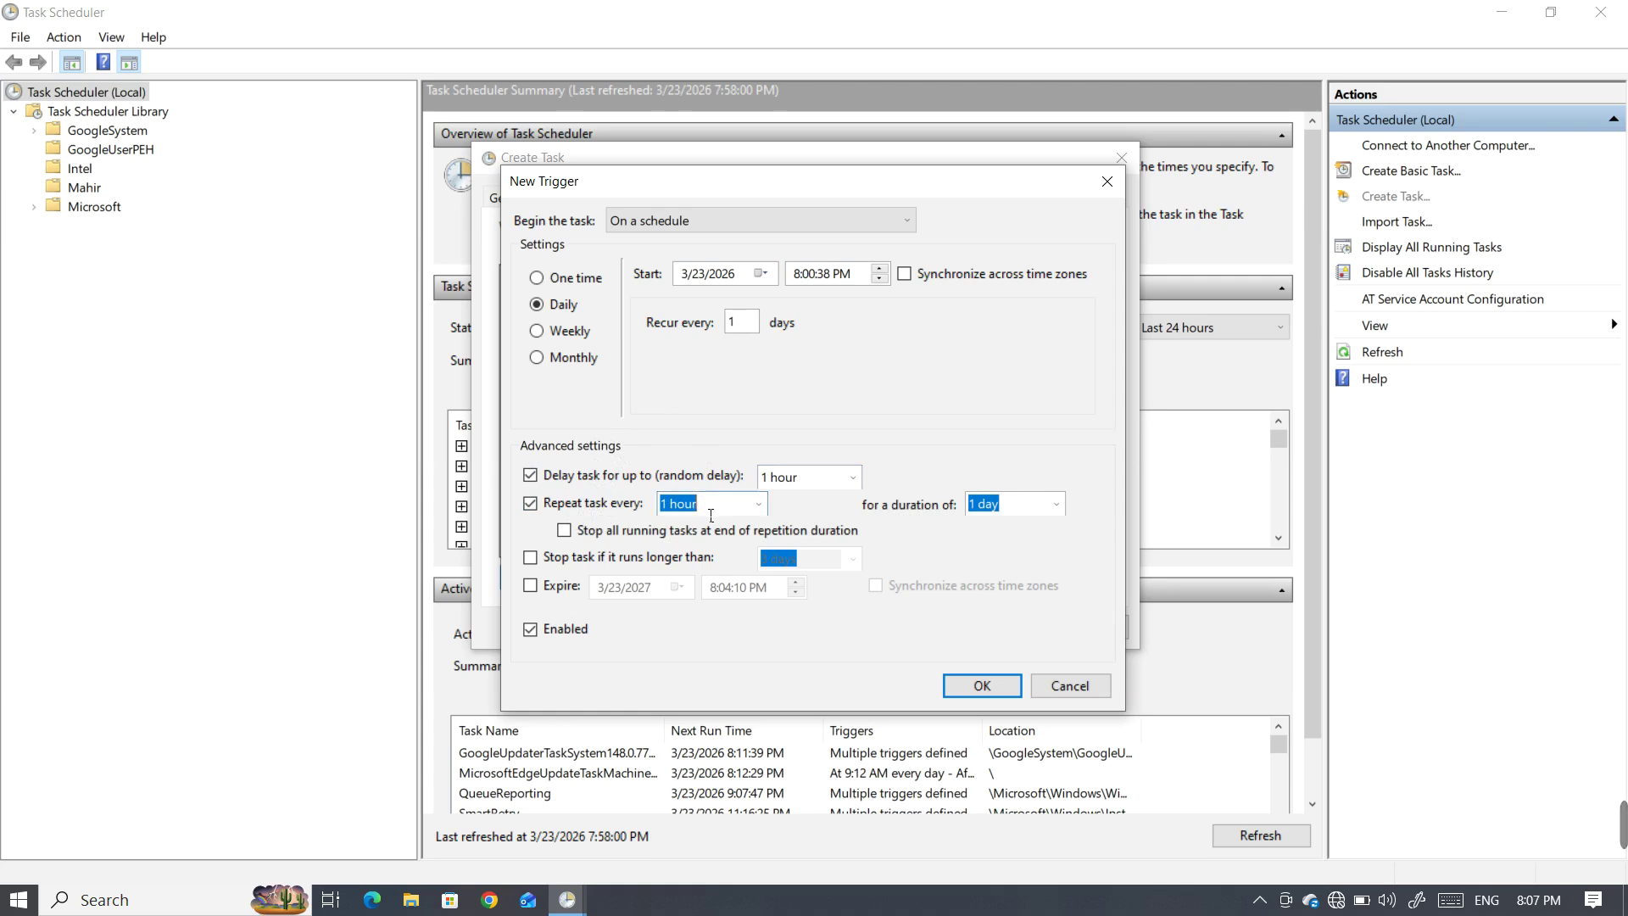
{"action": "left_click", "coordinate": [759, 504]}
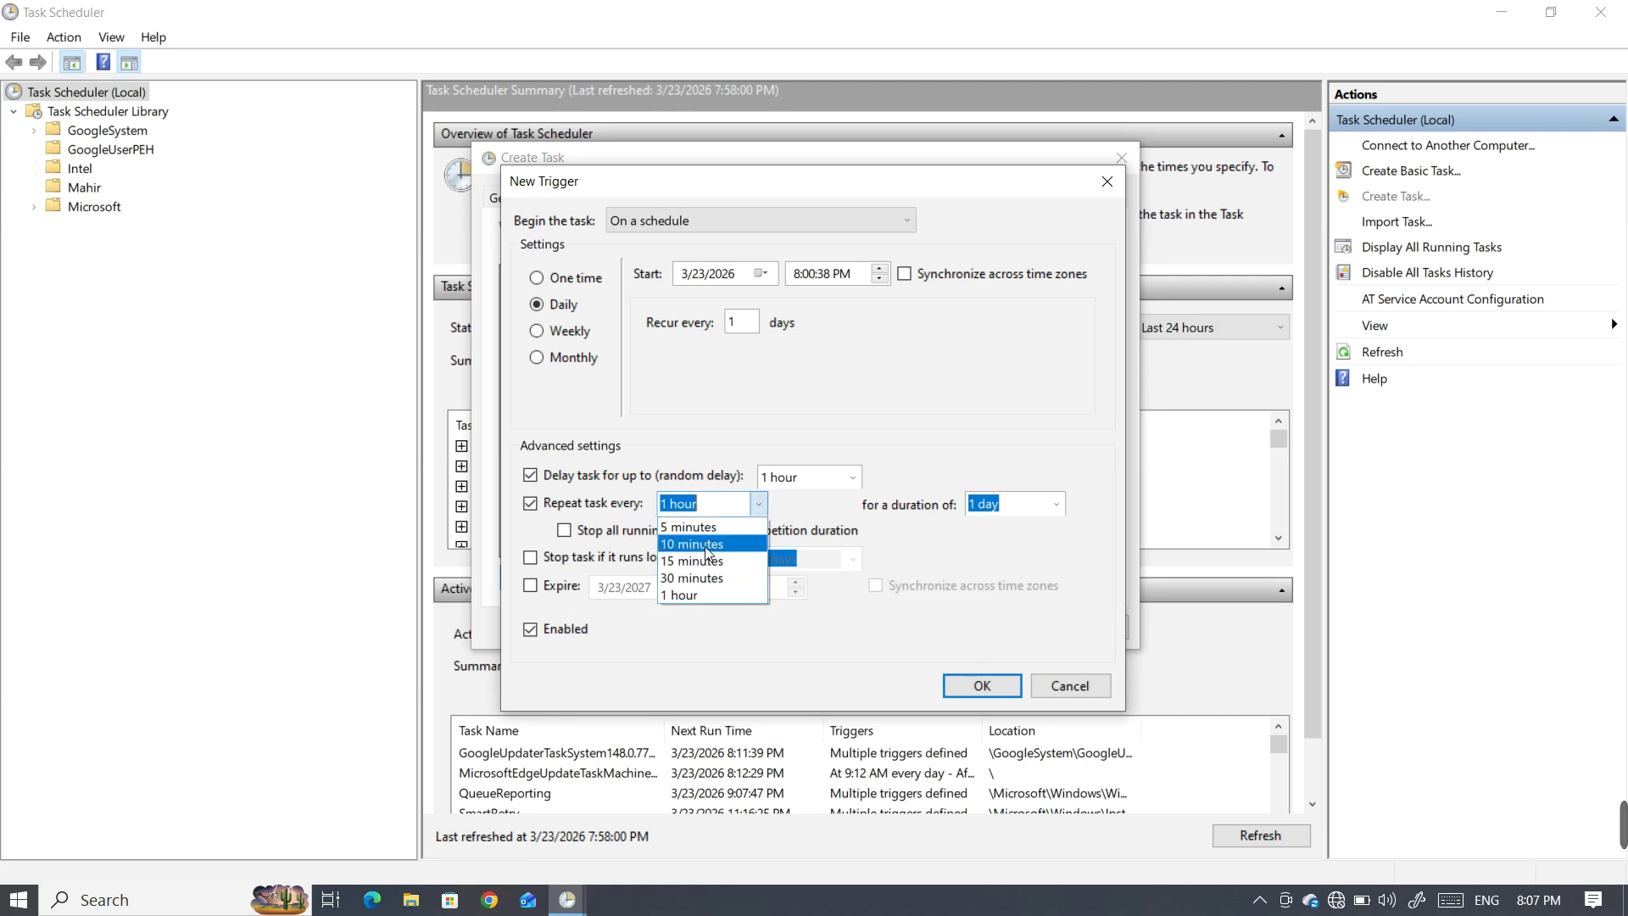
{"action": "left_click", "coordinate": [704, 596]}
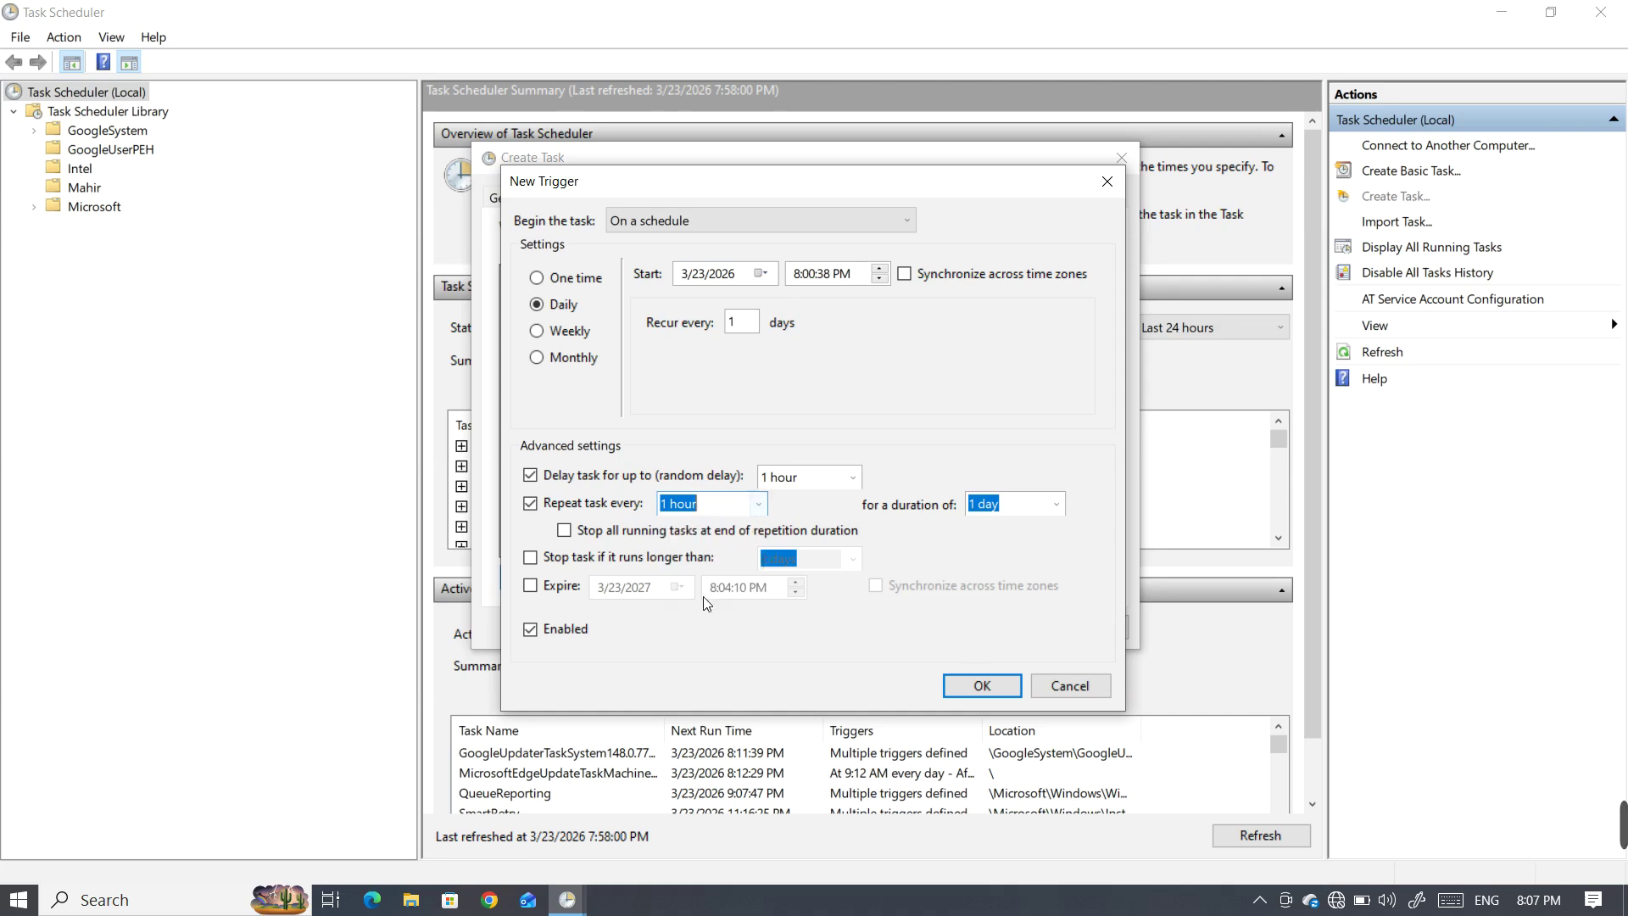
{"action": "left_click", "coordinate": [1059, 507]}
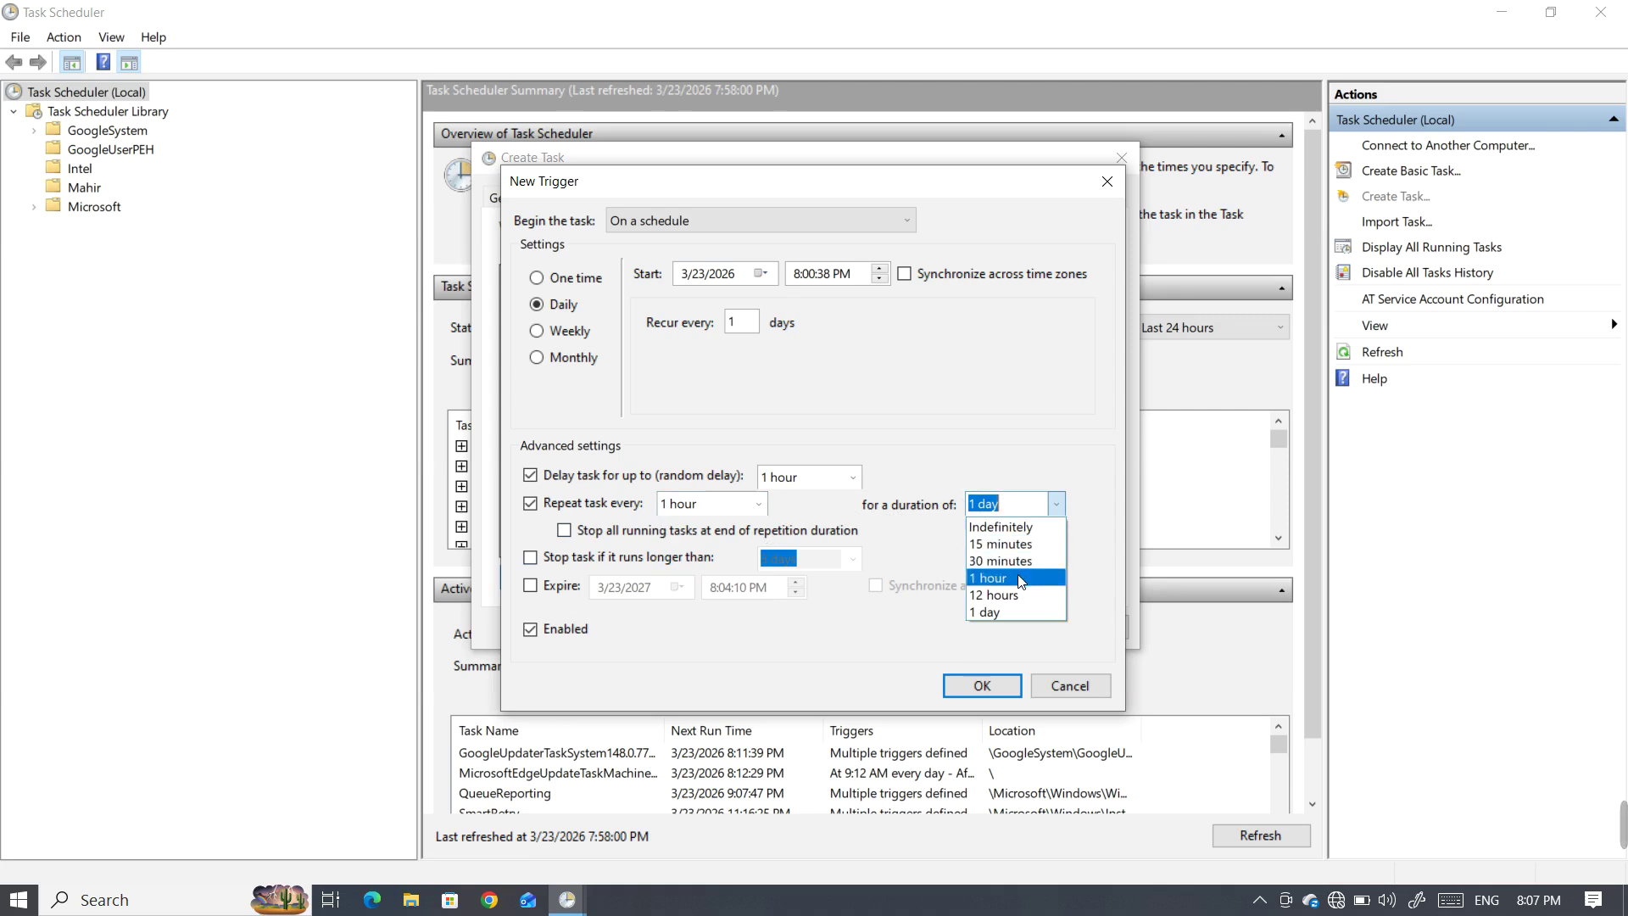
{"action": "left_click", "coordinate": [1021, 596]}
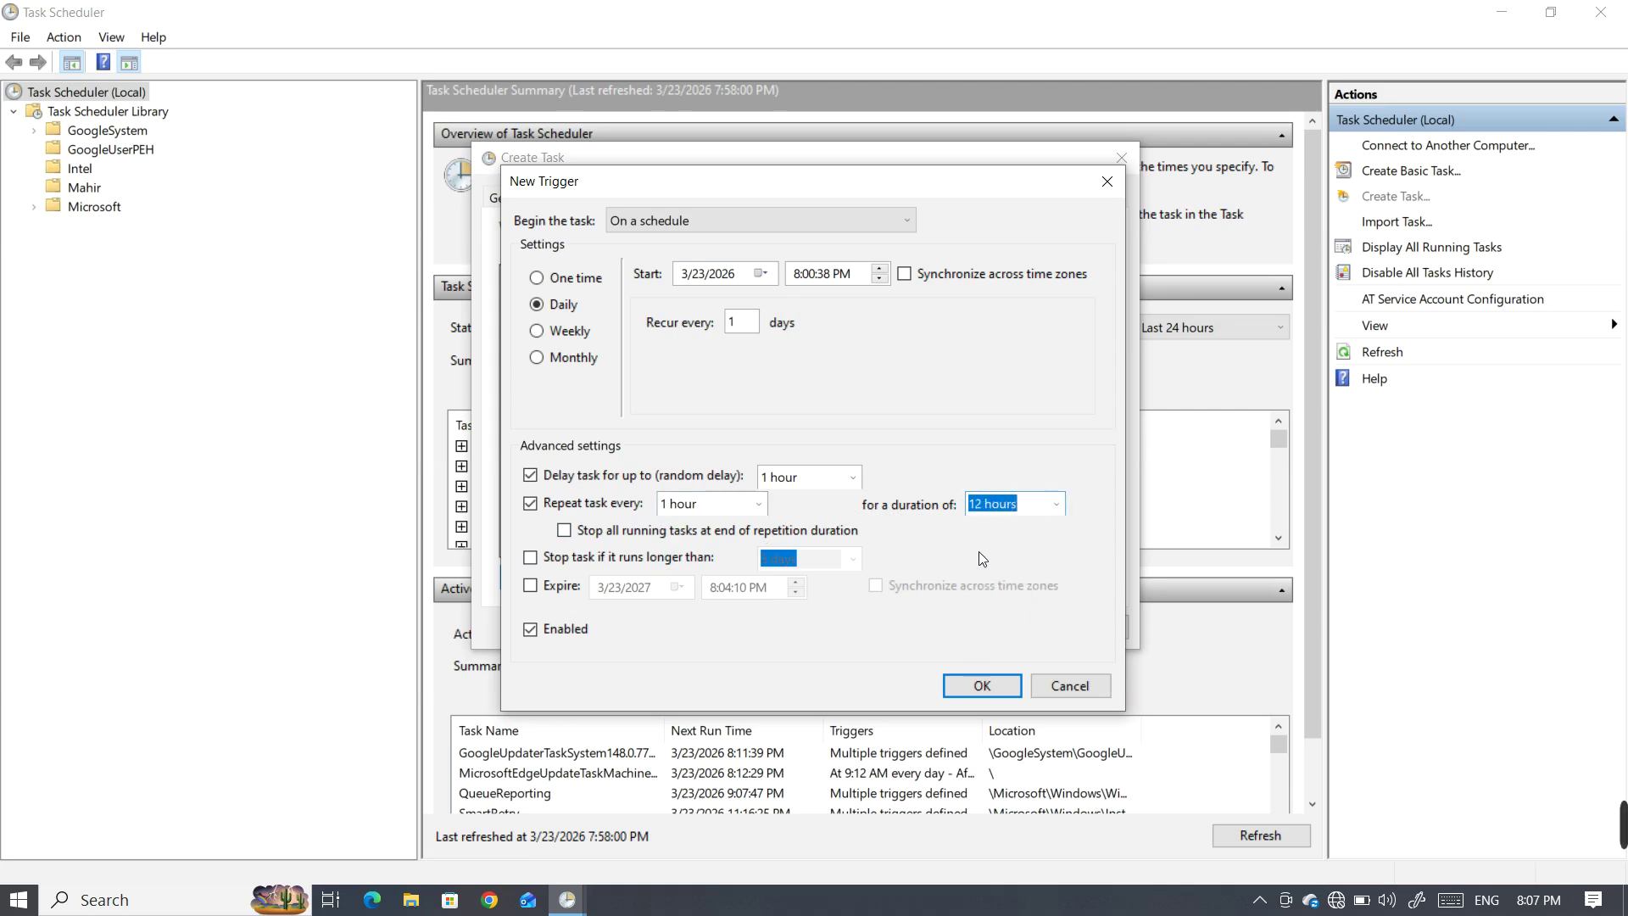
{"action": "key", "text": "Tab"}
{"action": "key", "text": "space"}
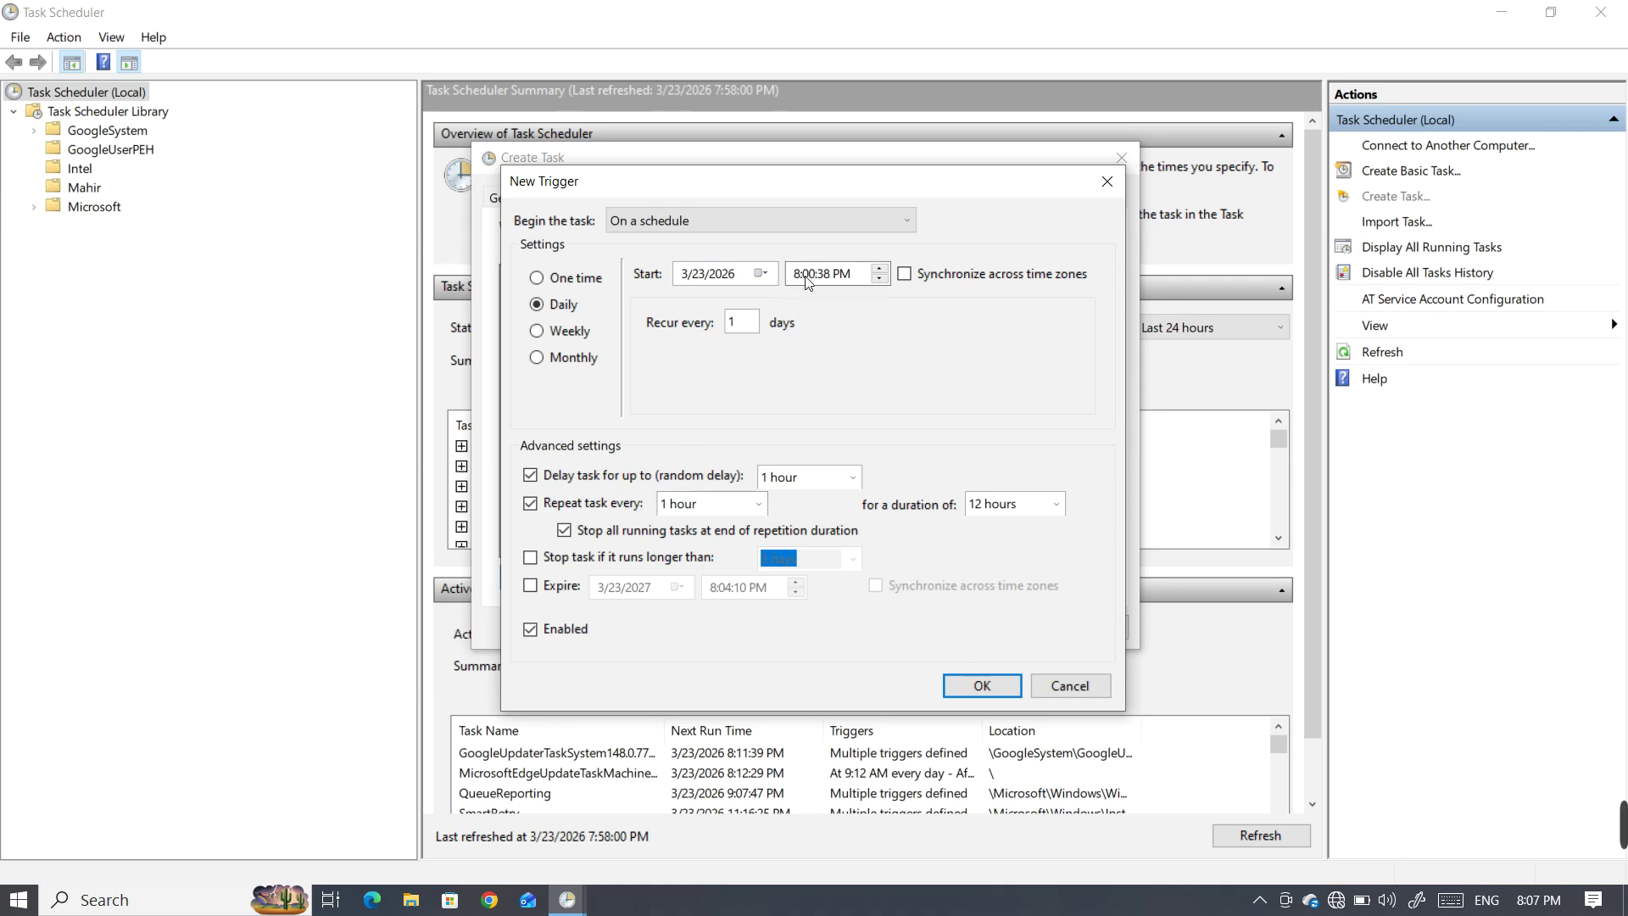
- Change the task repetition to every 10 minutes for a duration of 1 hour
{"action": "left_click", "coordinate": [697, 507]}
{"action": "left_click", "coordinate": [1013, 513]}
{"action": "left_click", "coordinate": [753, 509]}
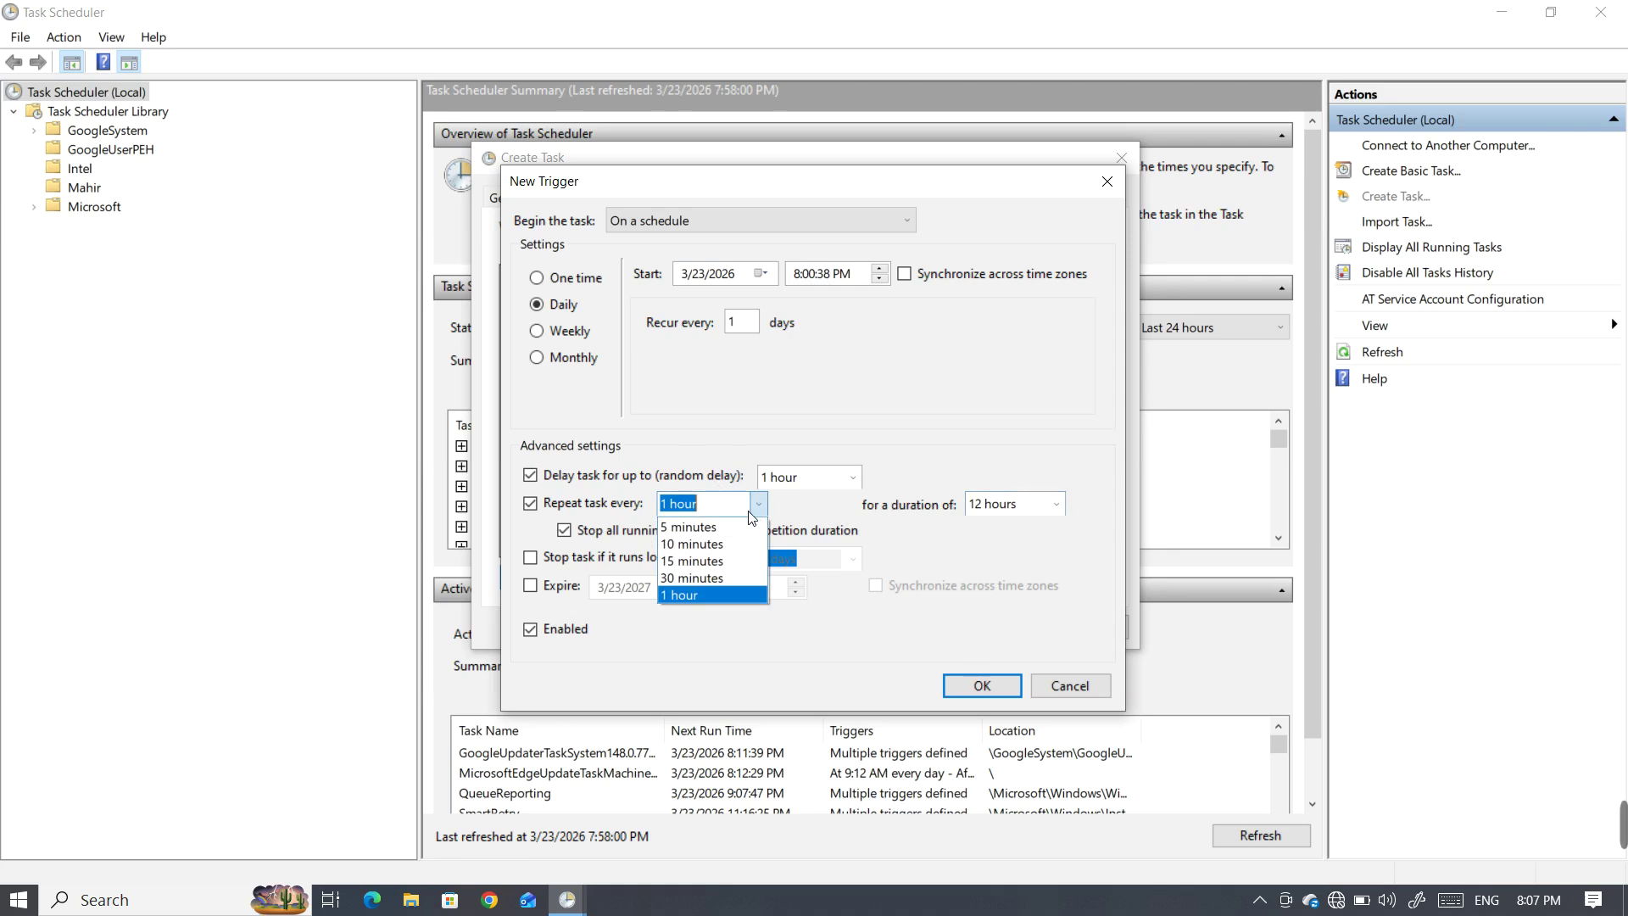
{"action": "left_click", "coordinate": [710, 547]}
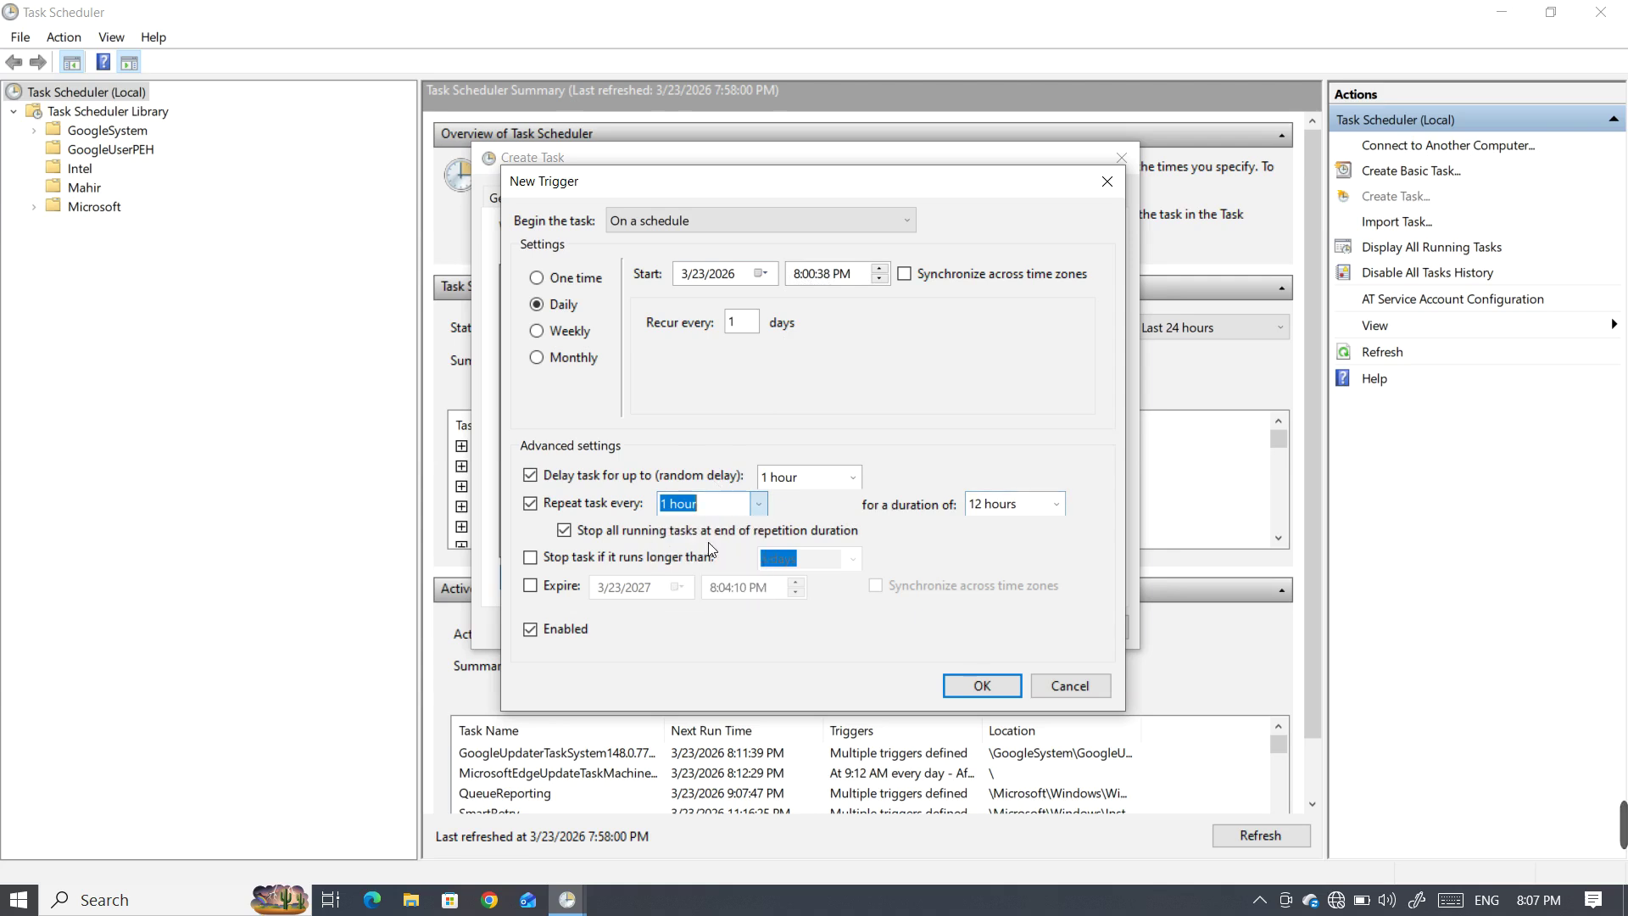
{"action": "left_click", "coordinate": [1054, 509]}
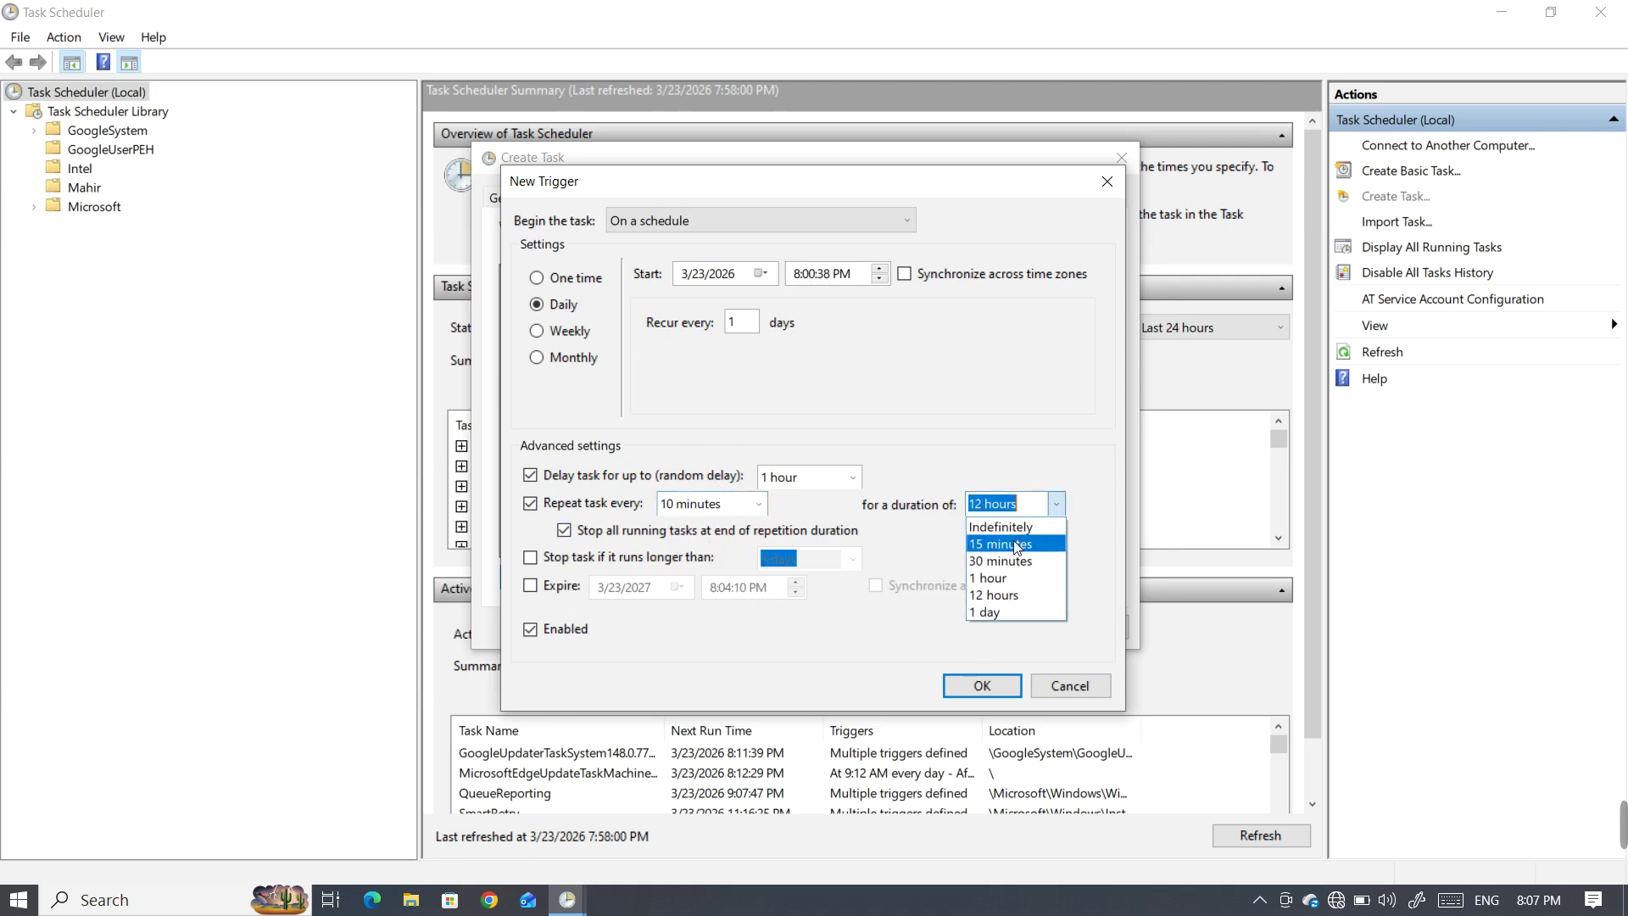
{"action": "left_click", "coordinate": [988, 578]}
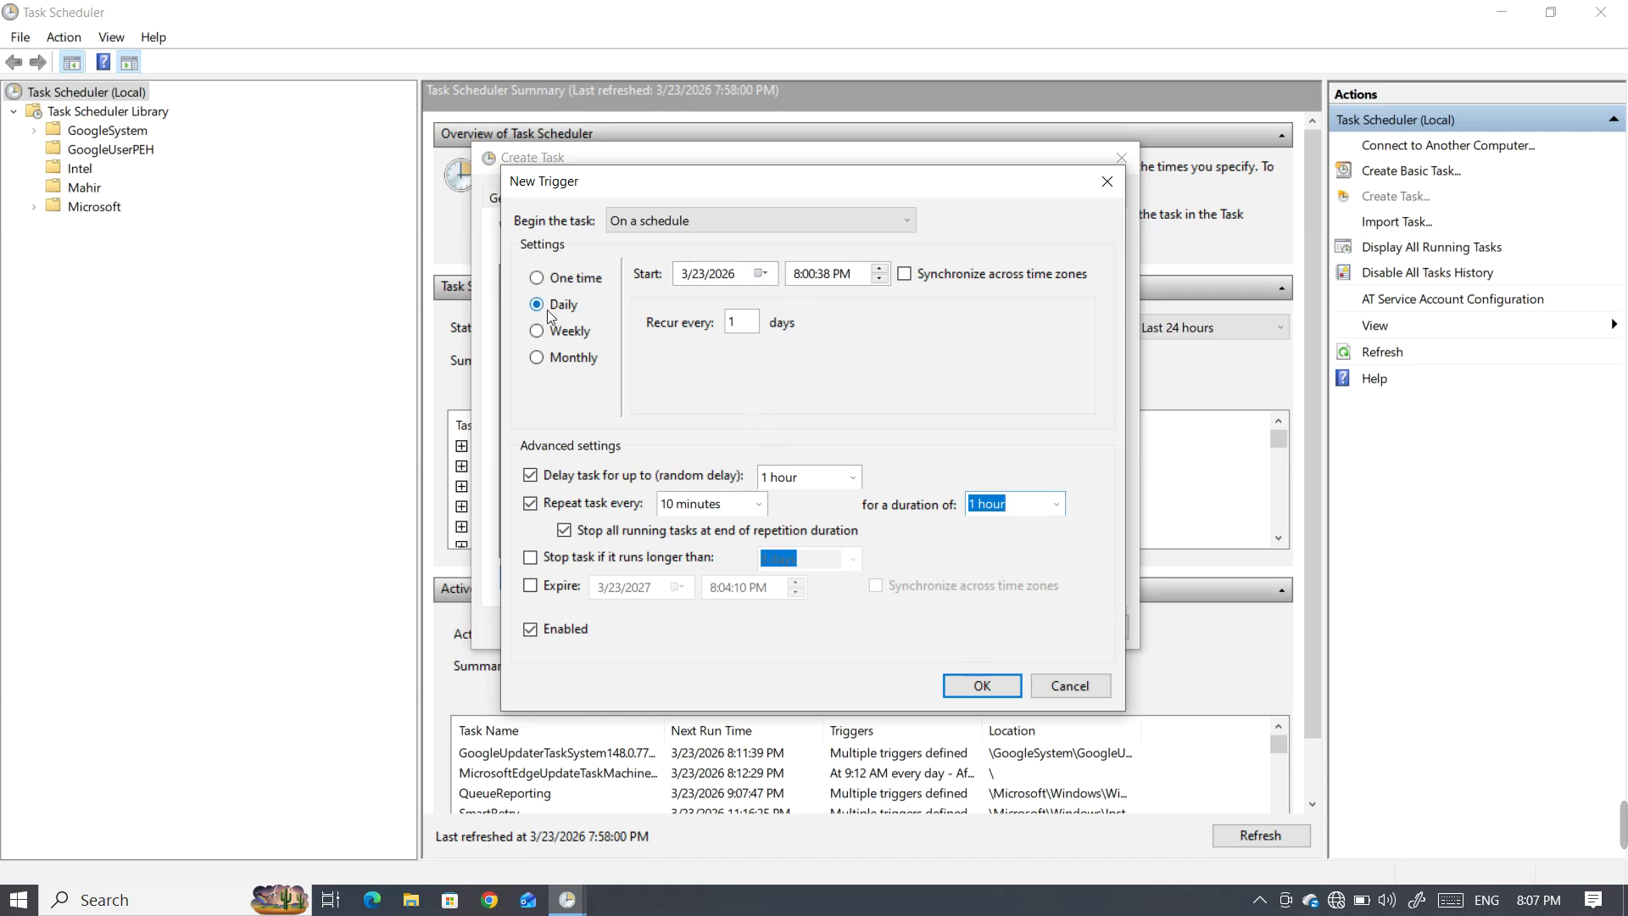
- Set the task to repeat every 1 hour for a duration of 1 day
{"action": "left_click", "coordinate": [751, 327]}
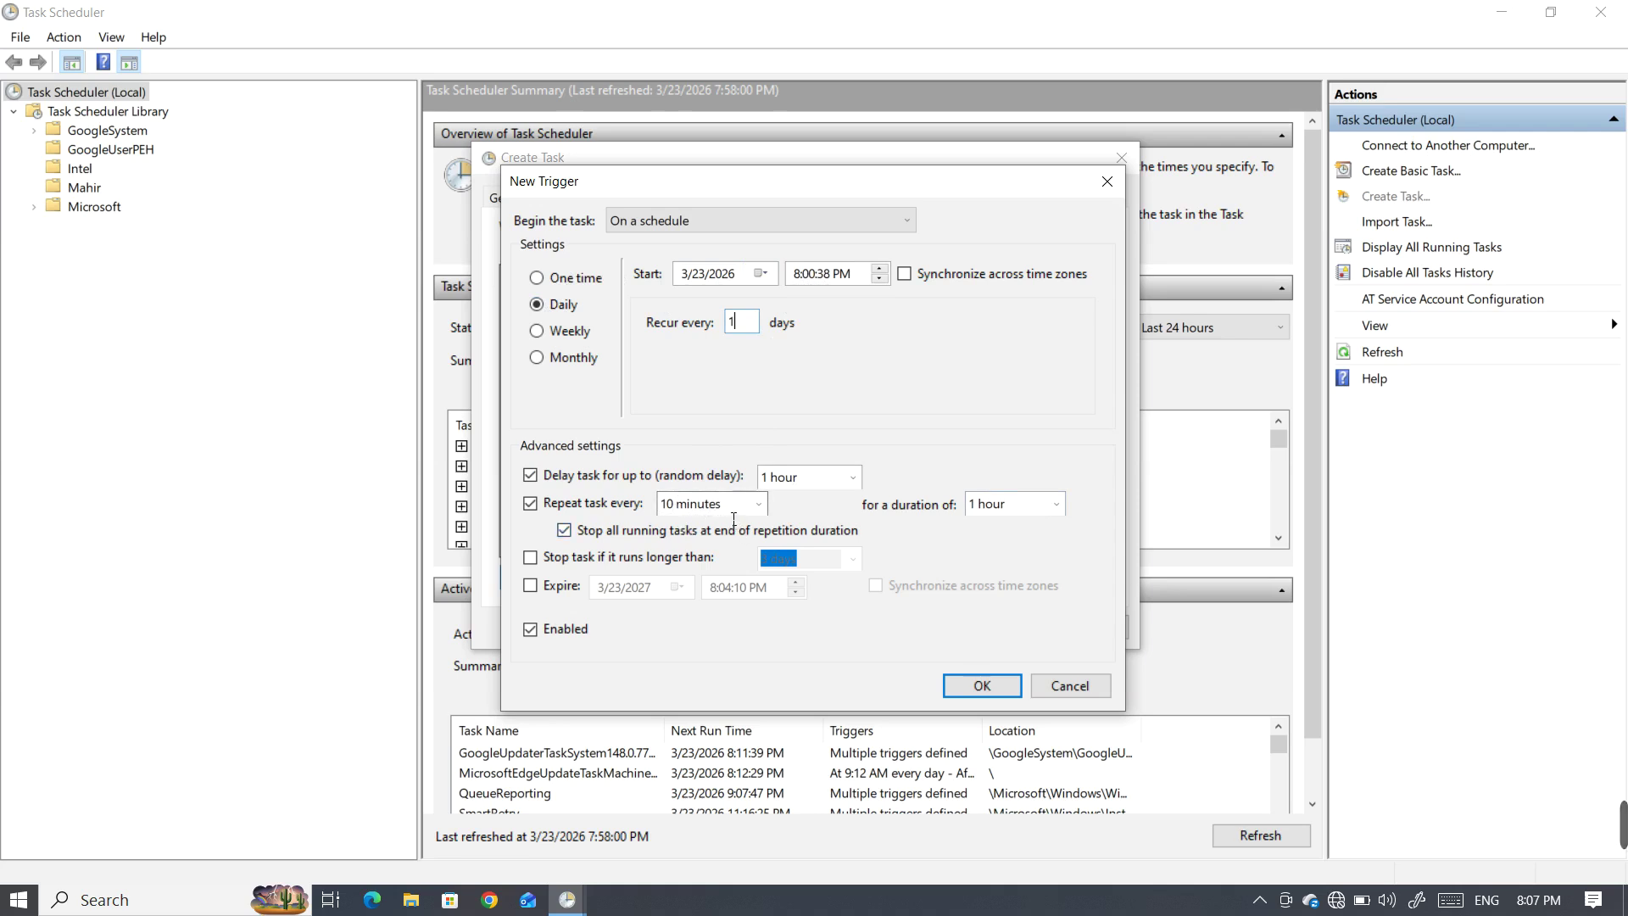
{"action": "left_click", "coordinate": [1008, 505]}
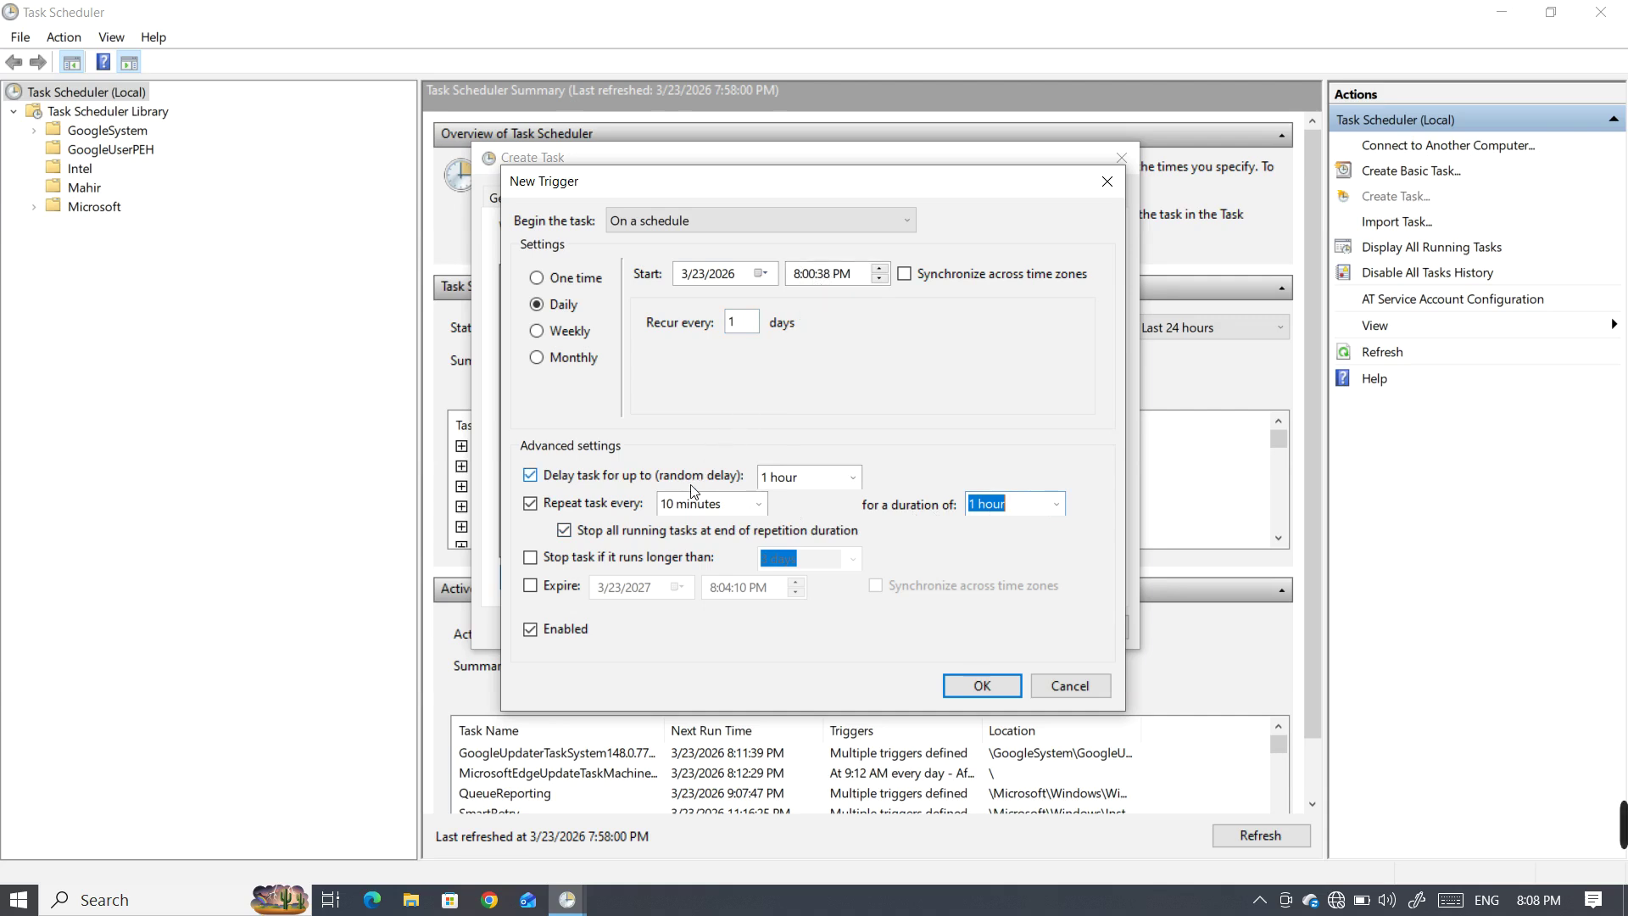
{"action": "left_click", "coordinate": [683, 512]}
{"action": "left_click", "coordinate": [997, 507]}
{"action": "left_click", "coordinate": [723, 506]}
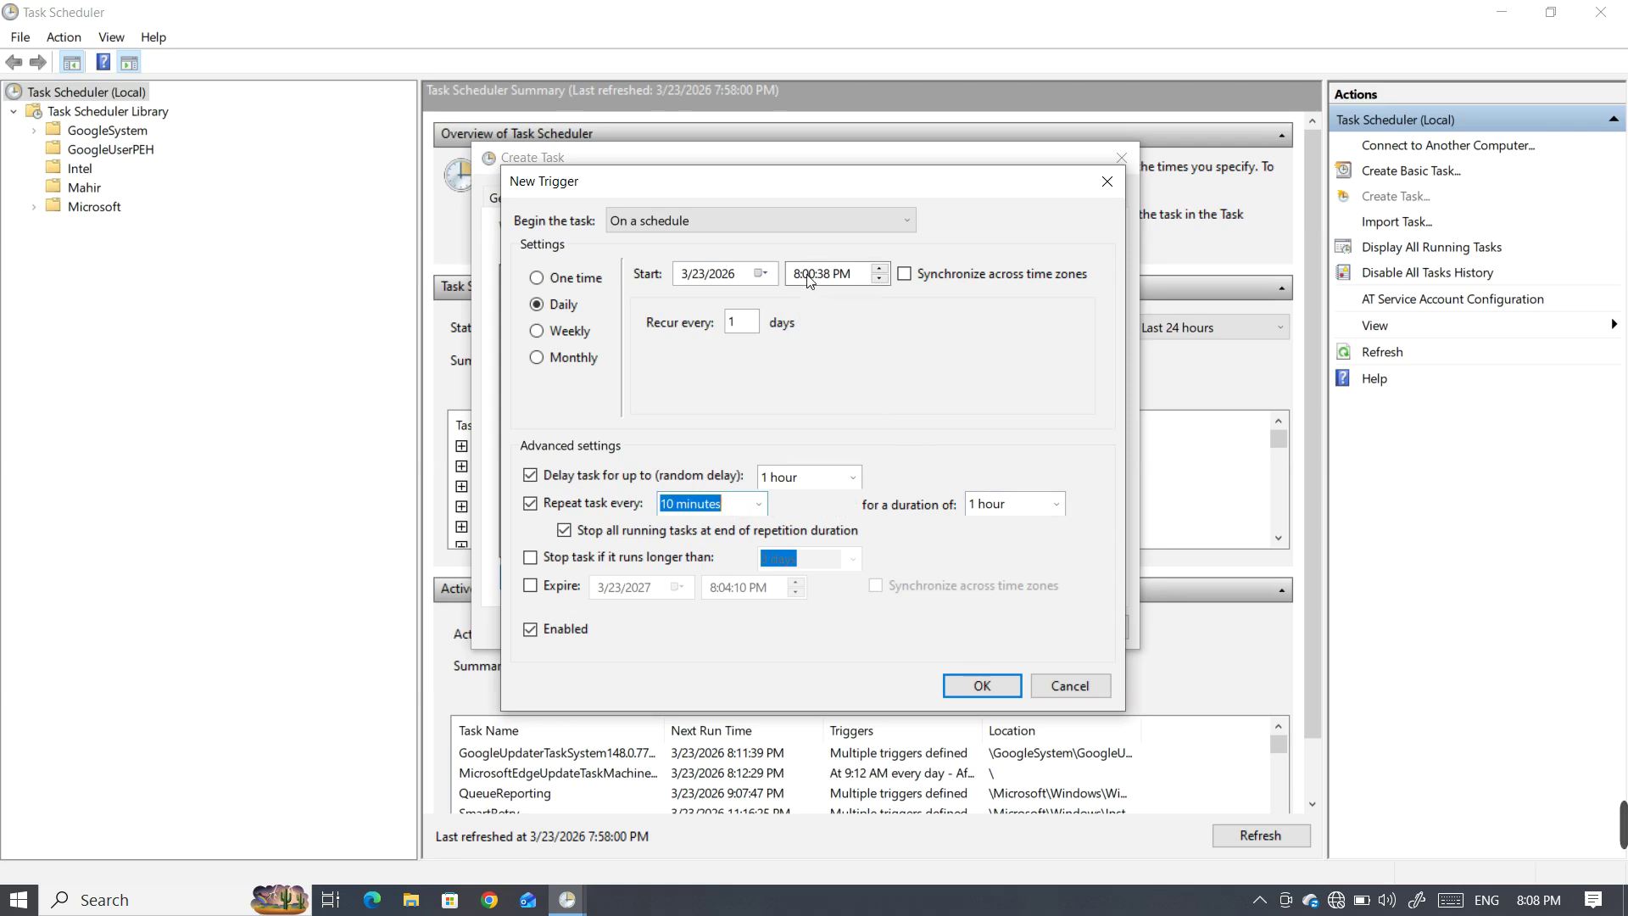
{"action": "left_click", "coordinate": [762, 507]}
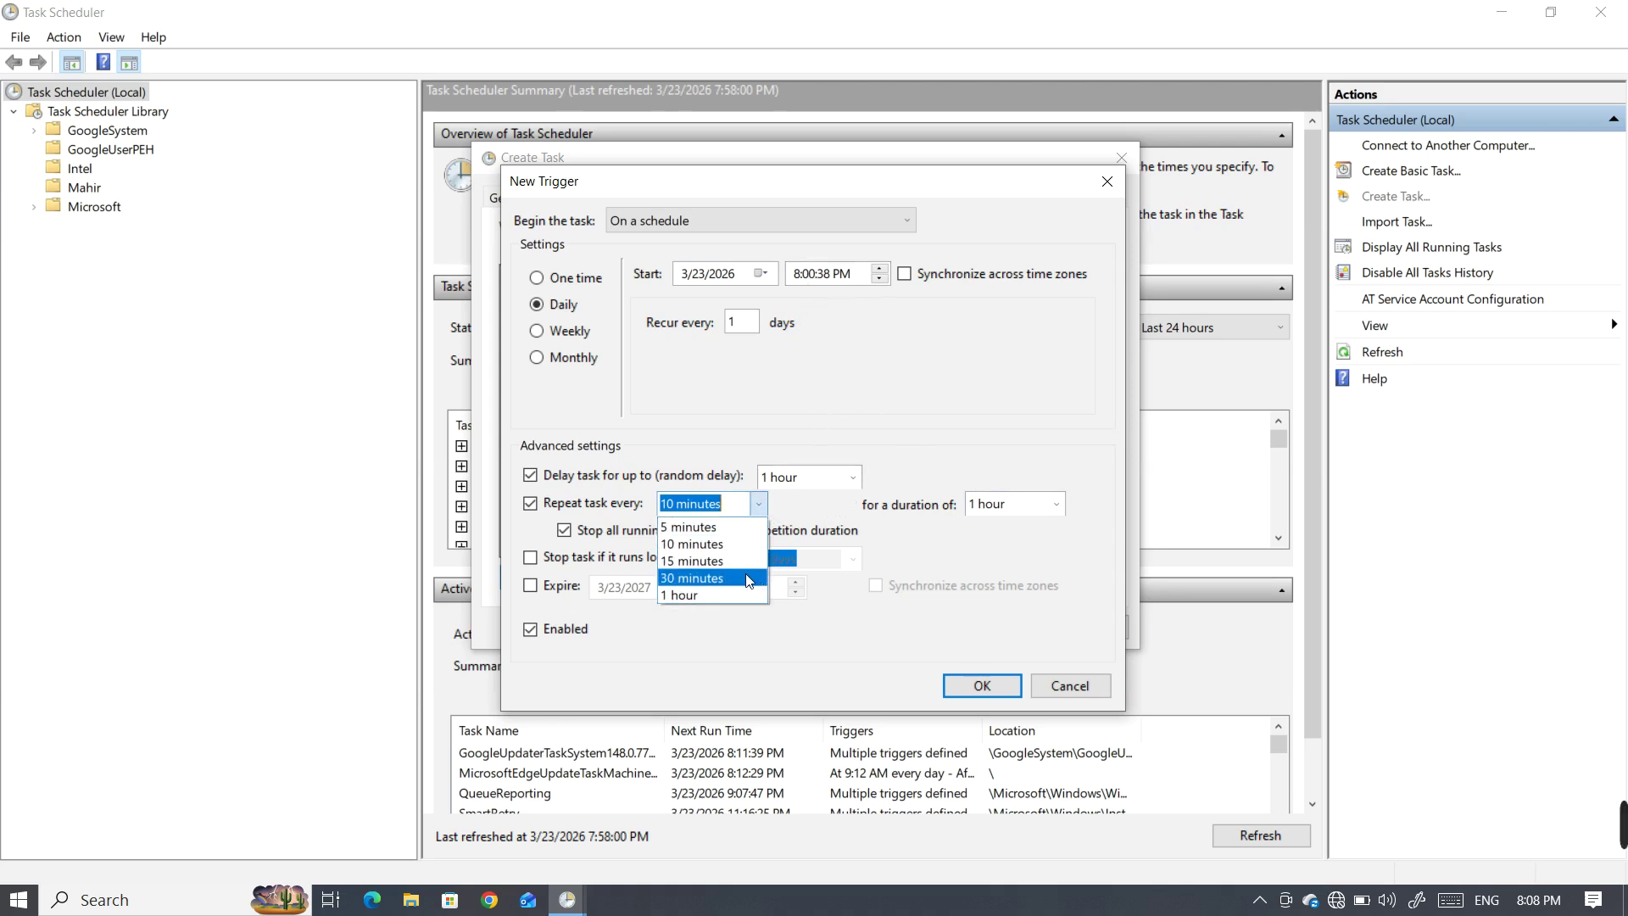
{"action": "left_click", "coordinate": [721, 594]}
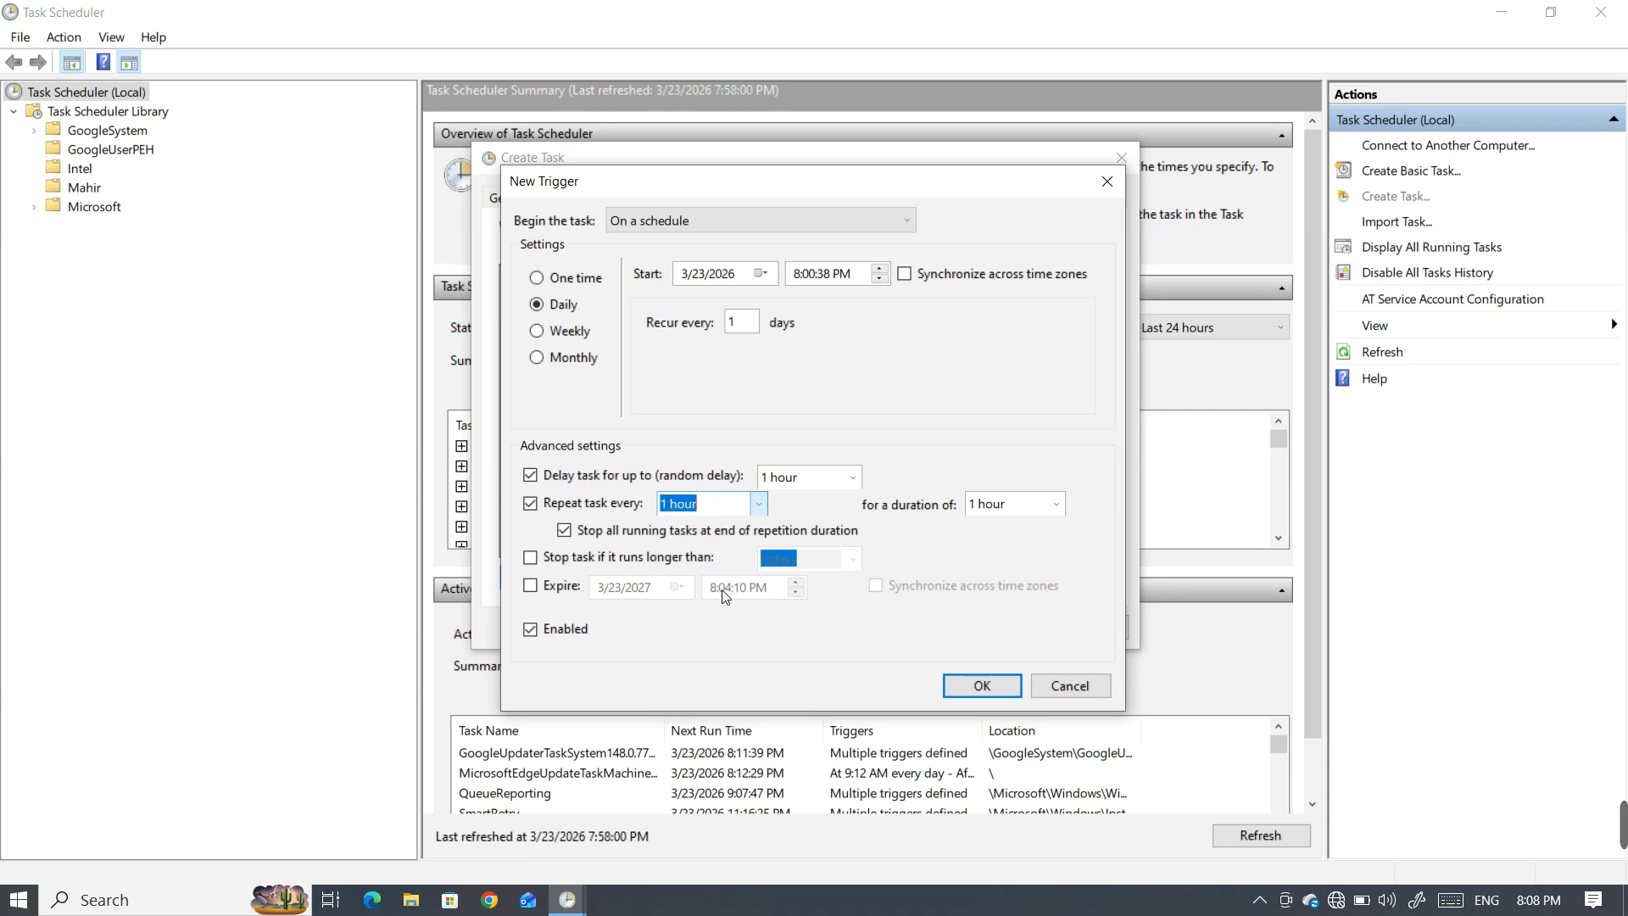
{"action": "left_click", "coordinate": [1058, 507]}
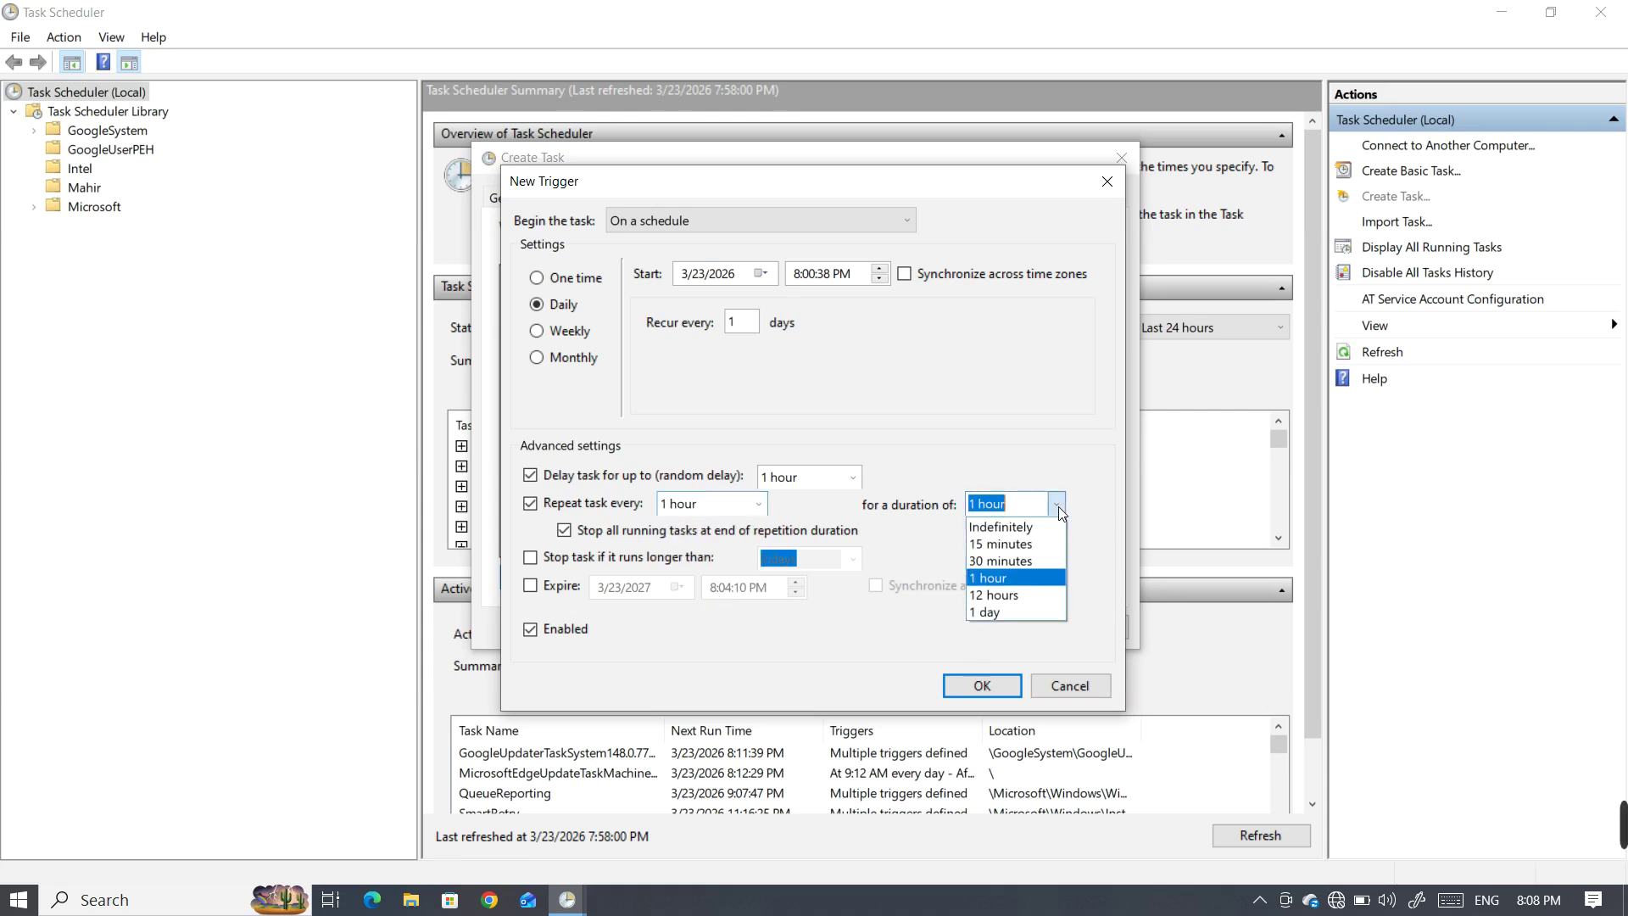
{"action": "left_click", "coordinate": [1016, 611]}
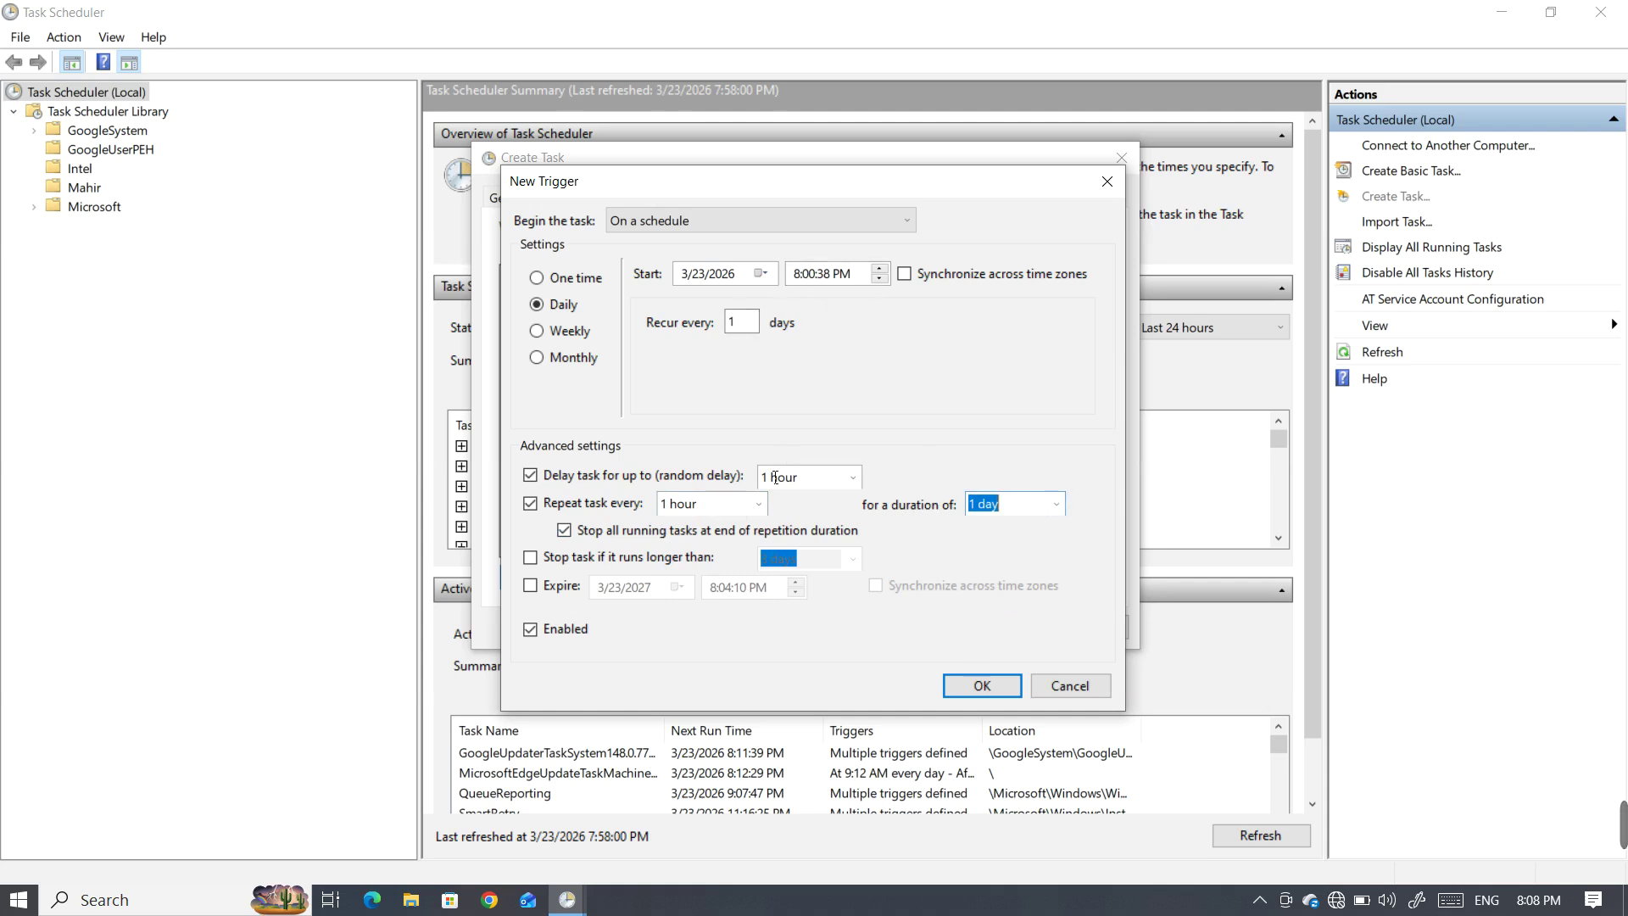
{"action": "left_click", "coordinate": [727, 513]}
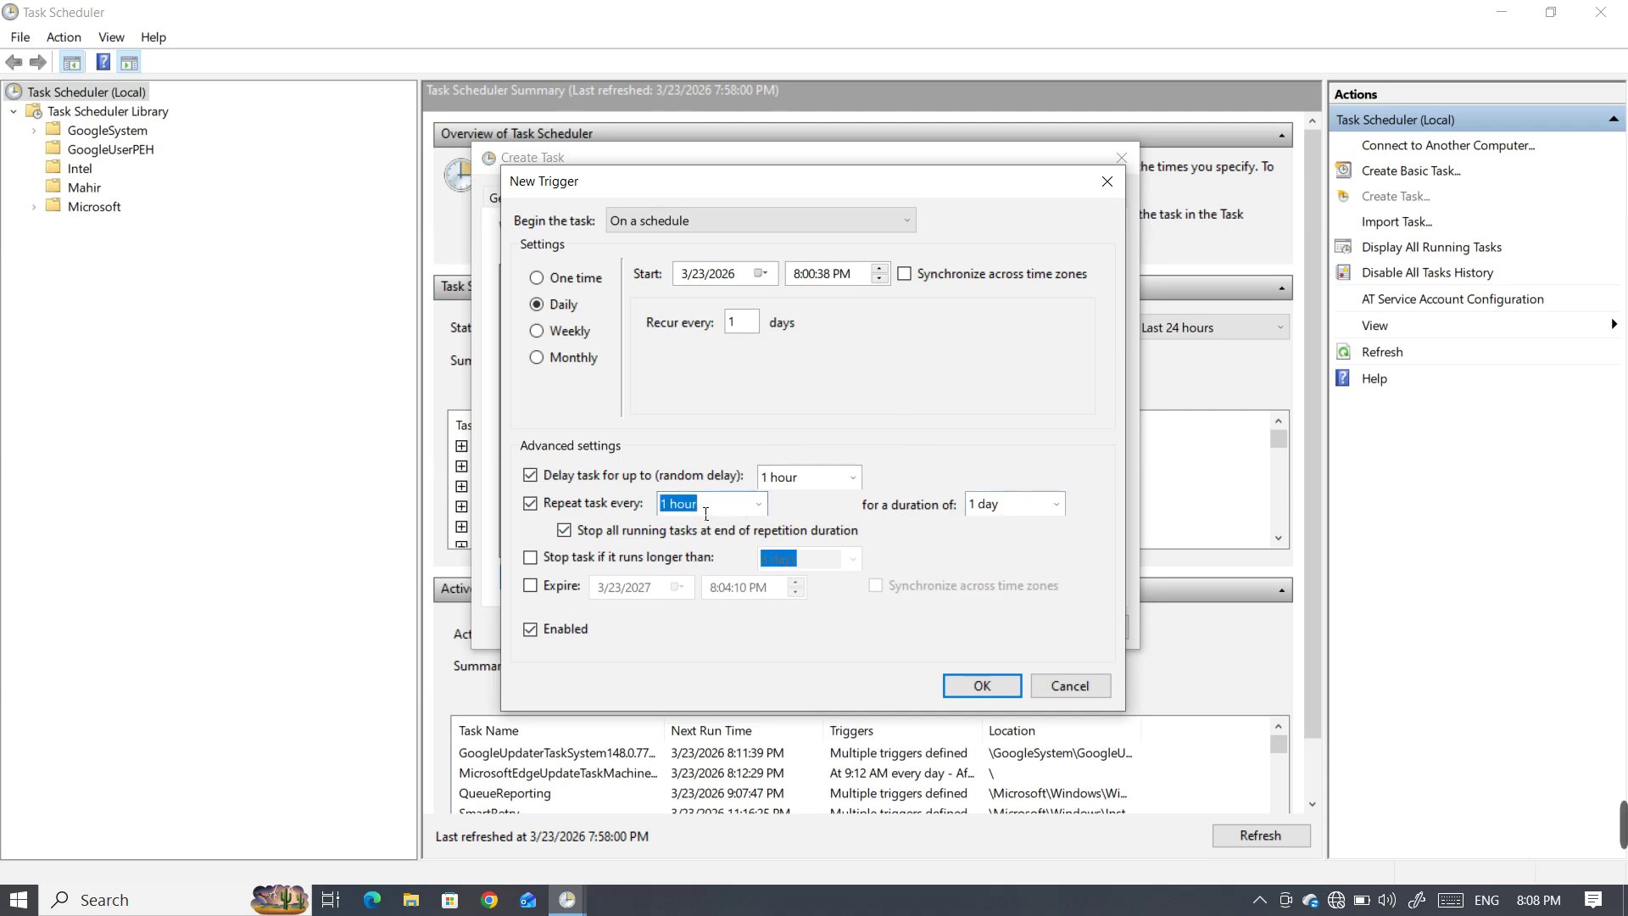
{"action": "left_click", "coordinate": [1015, 508]}
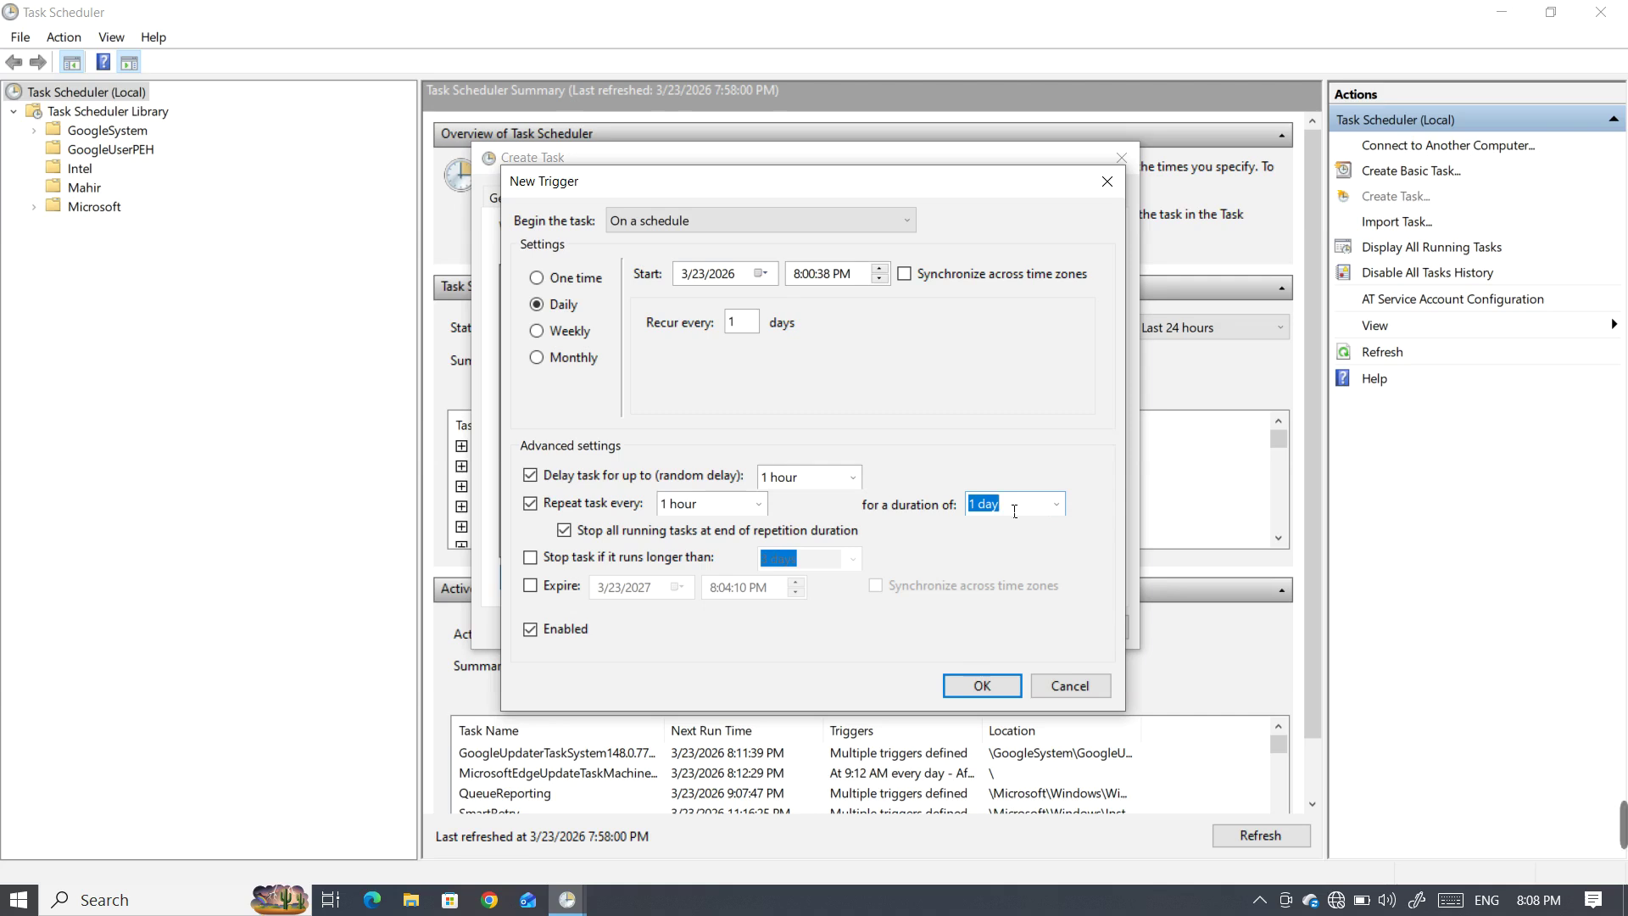
{"action": "left_click", "coordinate": [713, 511]}
- Enable stopping the task if it runs longer than 1 hour
{"action": "left_click", "coordinate": [530, 557]}
{"action": "left_click", "coordinate": [797, 566]}
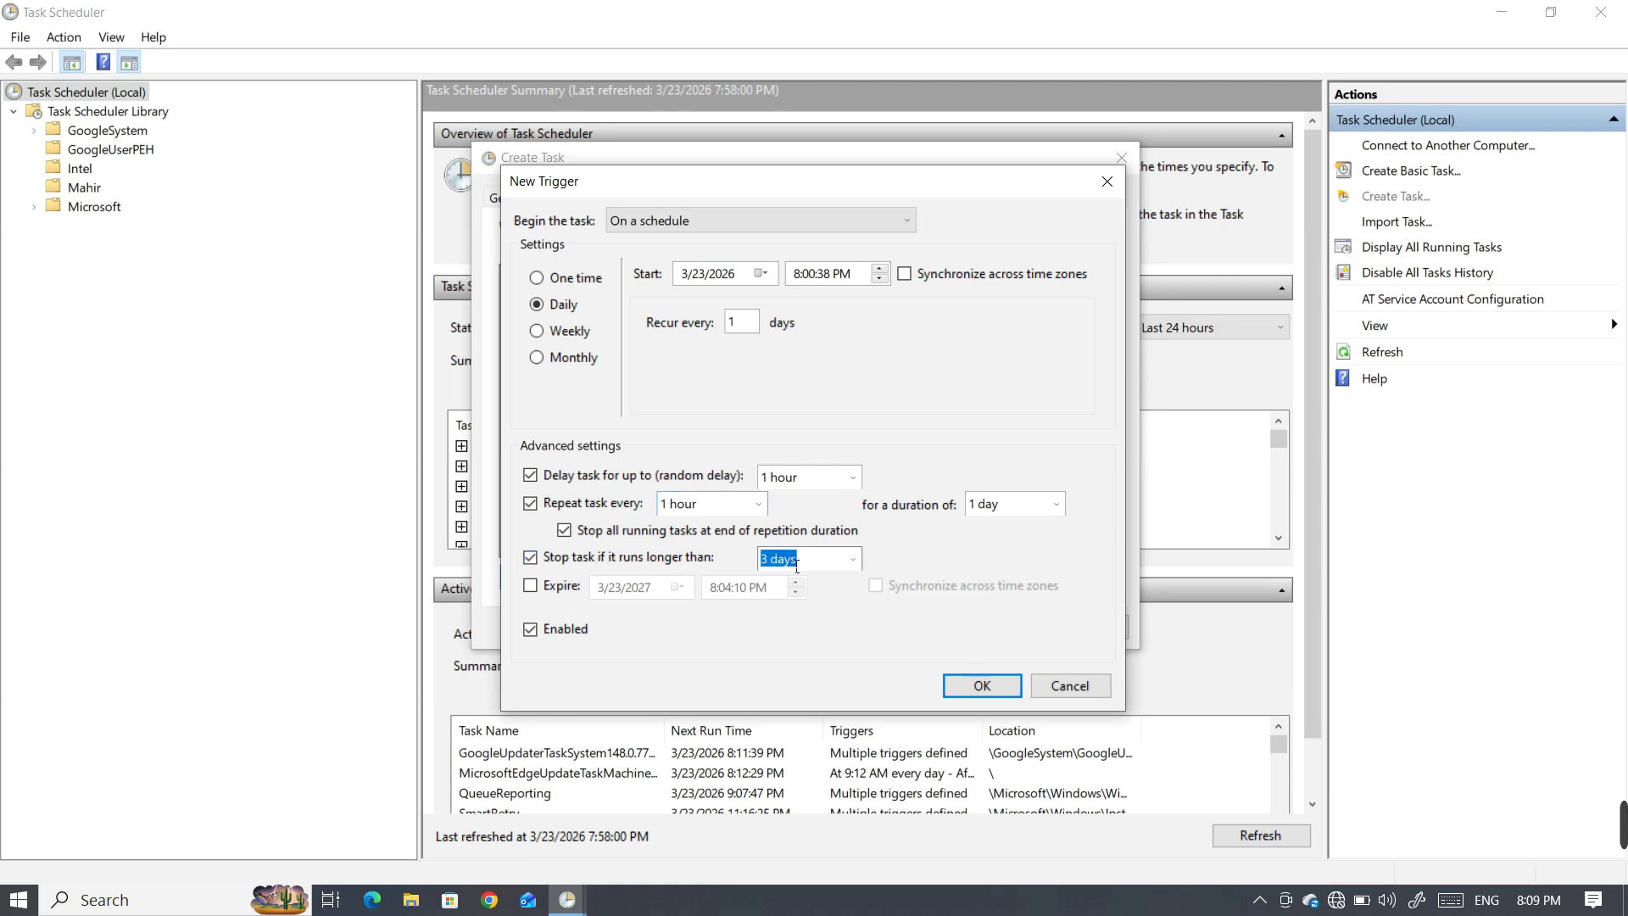
{"action": "left_click", "coordinate": [853, 558]}
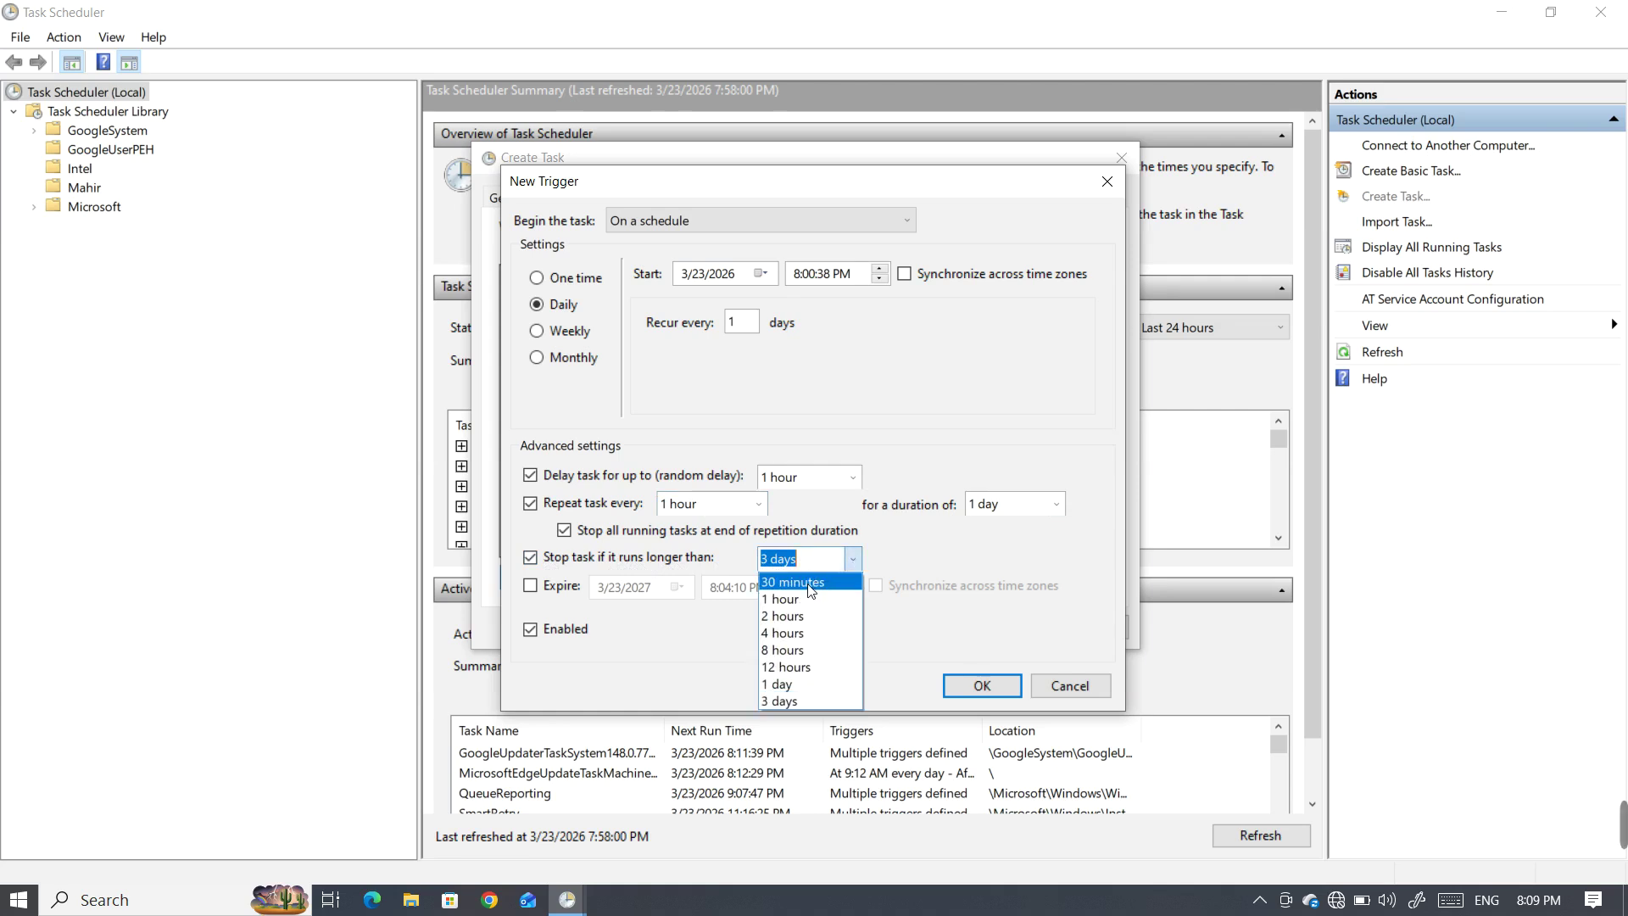
{"action": "left_click", "coordinate": [789, 600]}
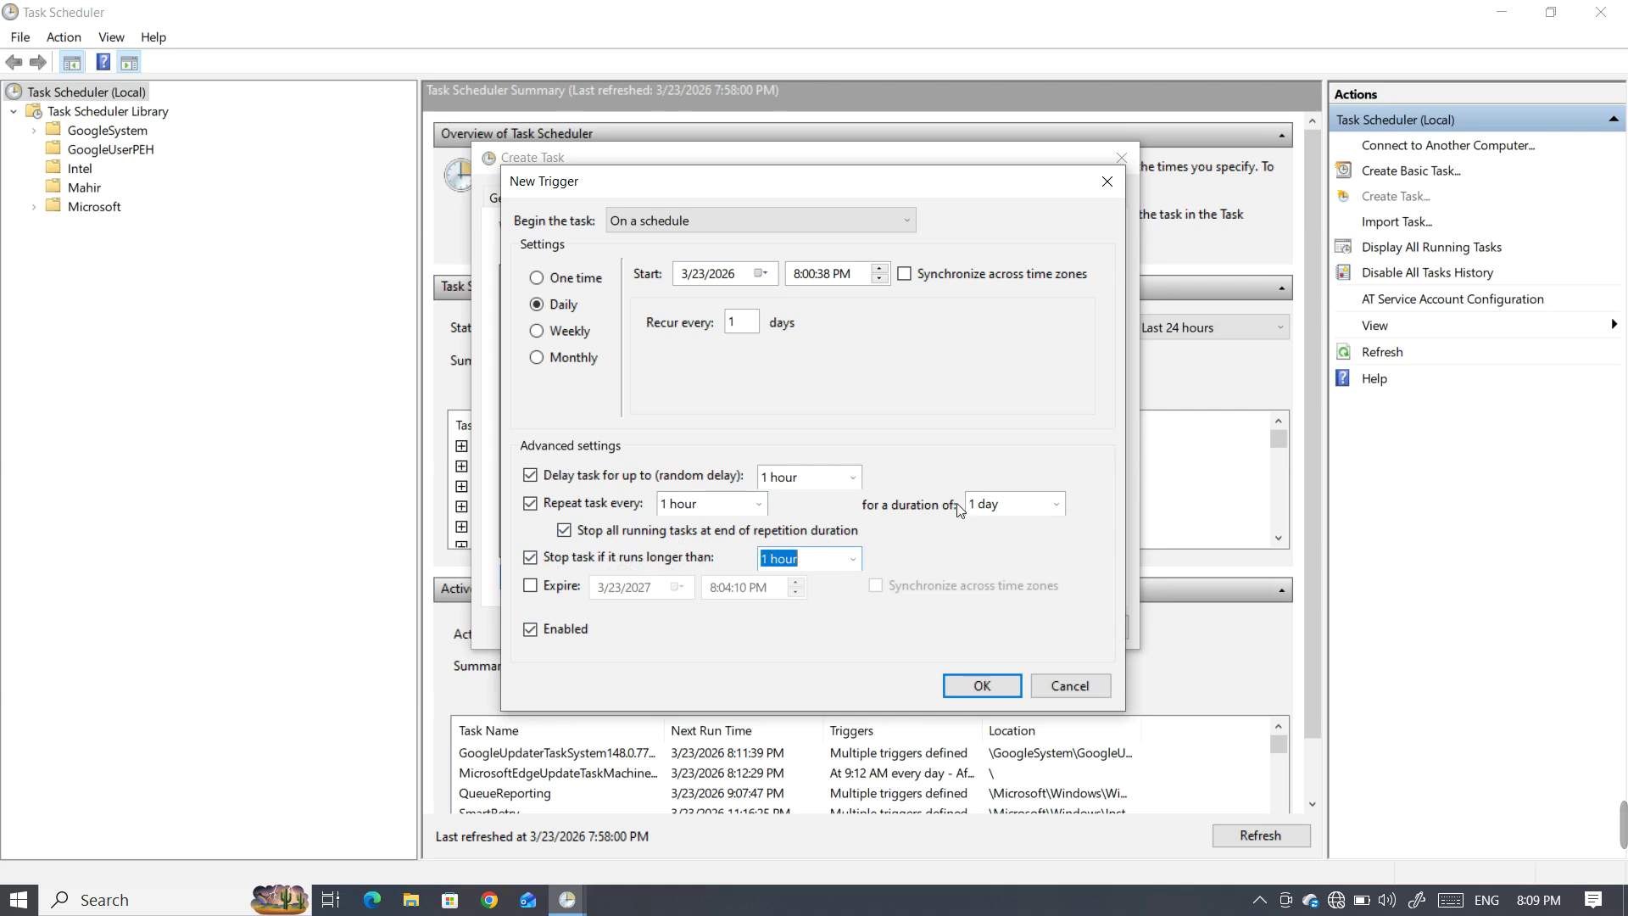
- Try the trigger's Enabled and Expire options and restore both to their previous state
{"action": "left_click", "coordinate": [544, 632]}
{"action": "left_click", "coordinate": [543, 638]}
{"action": "left_click", "coordinate": [533, 589]}
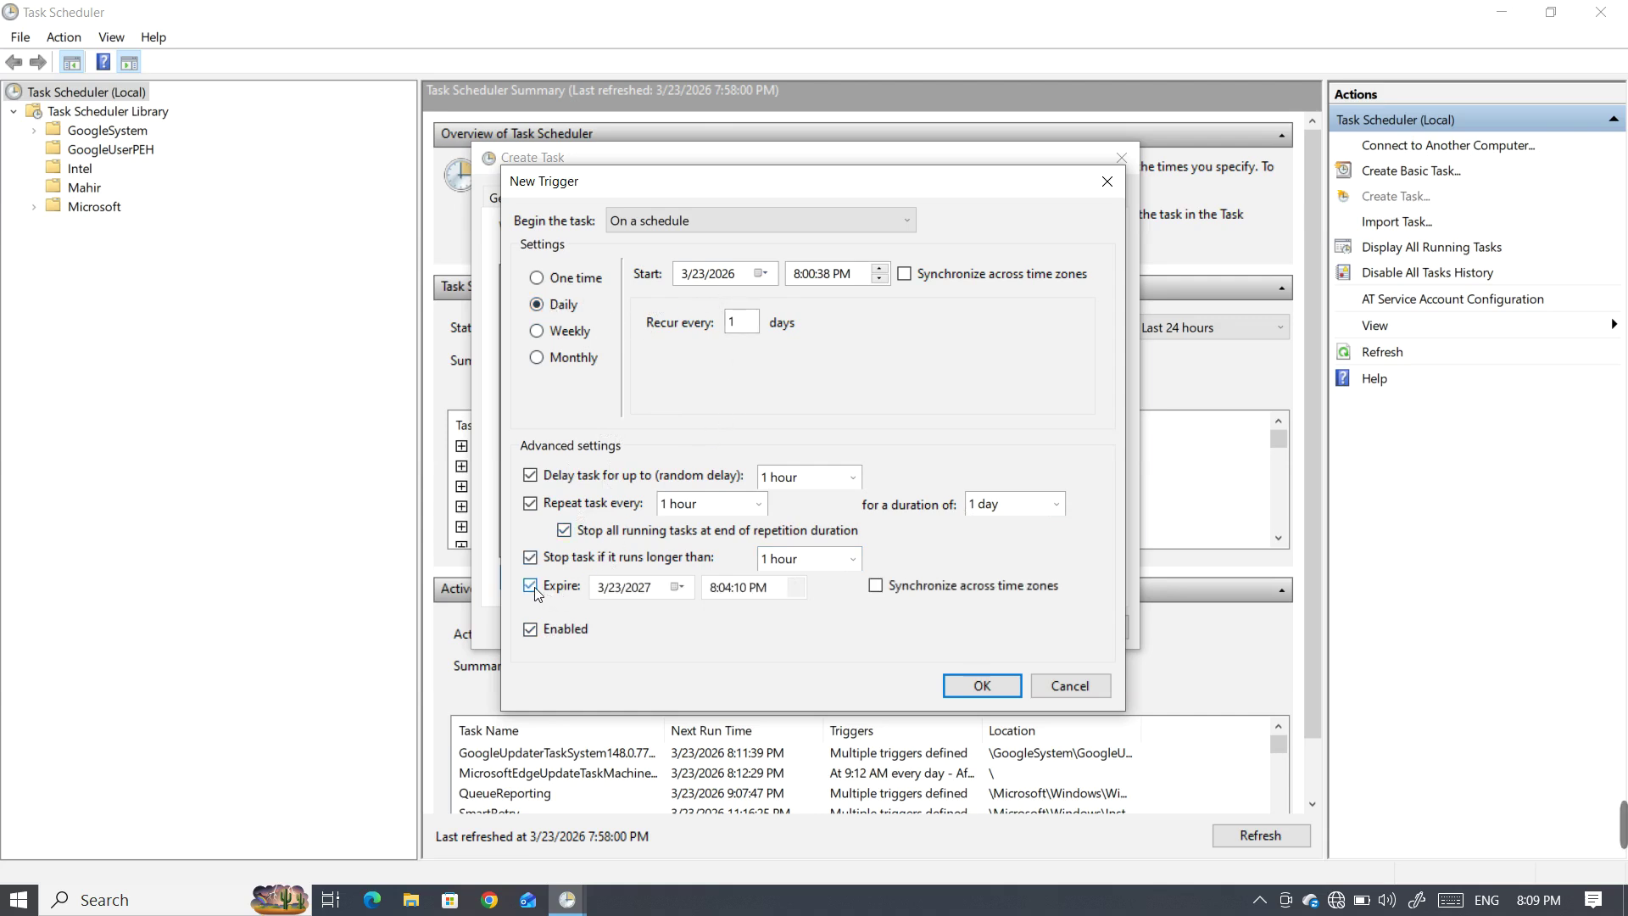
{"action": "left_click", "coordinate": [532, 587]}
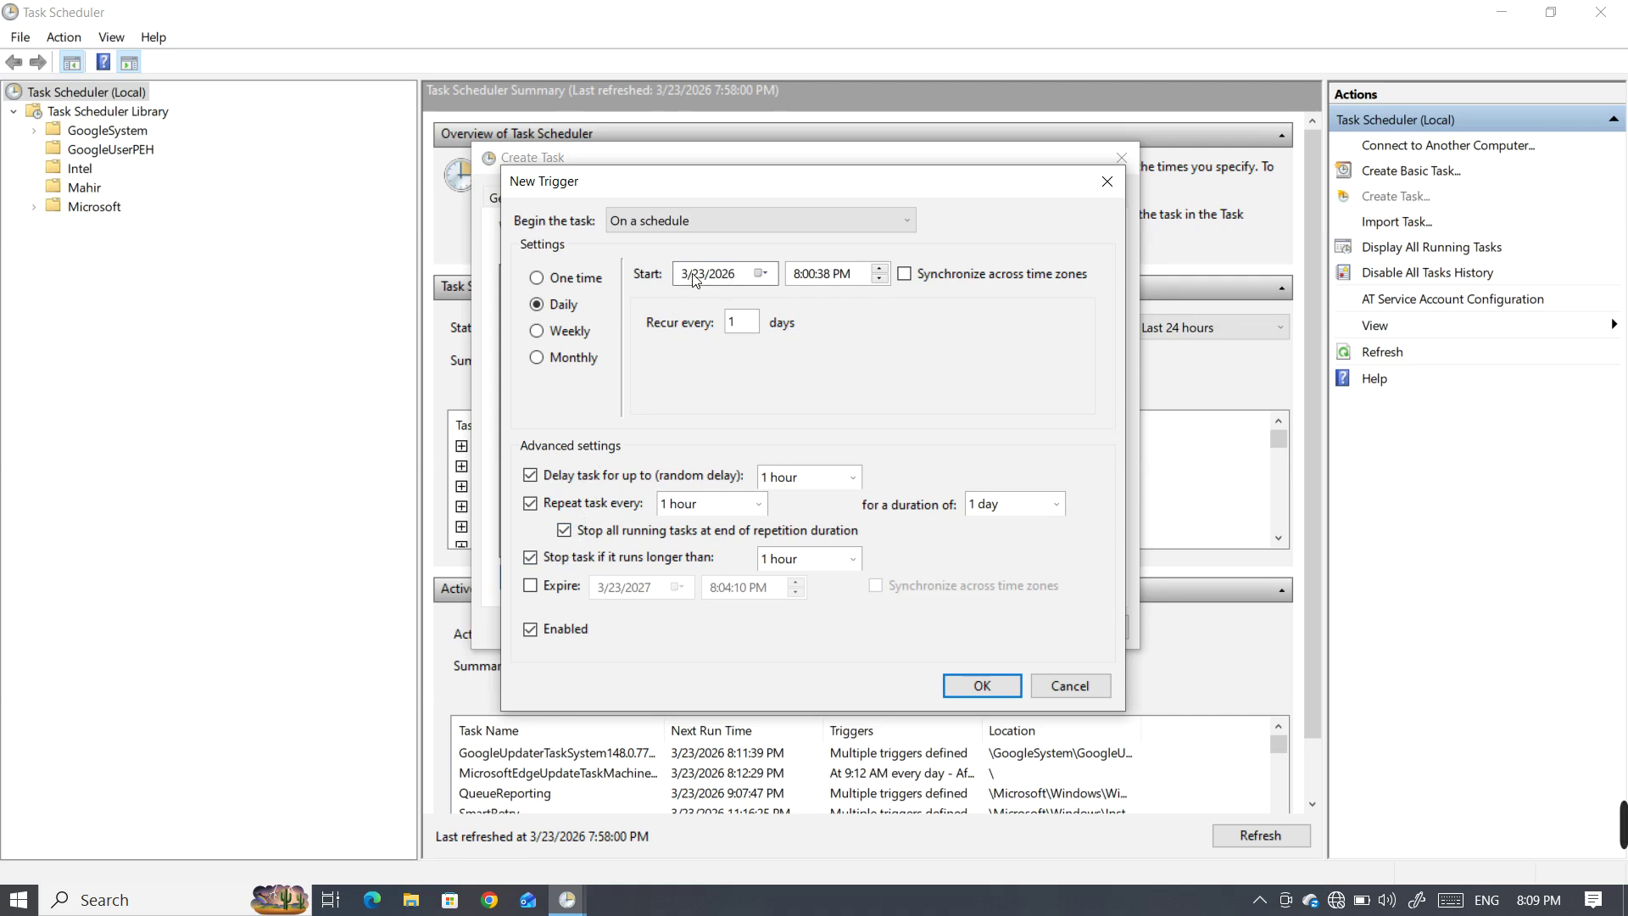
- Set the trigger to expire on 4/23/2027 and turn off its Enabled option
{"action": "left_click", "coordinate": [544, 584]}
{"action": "left_click", "coordinate": [598, 588]}
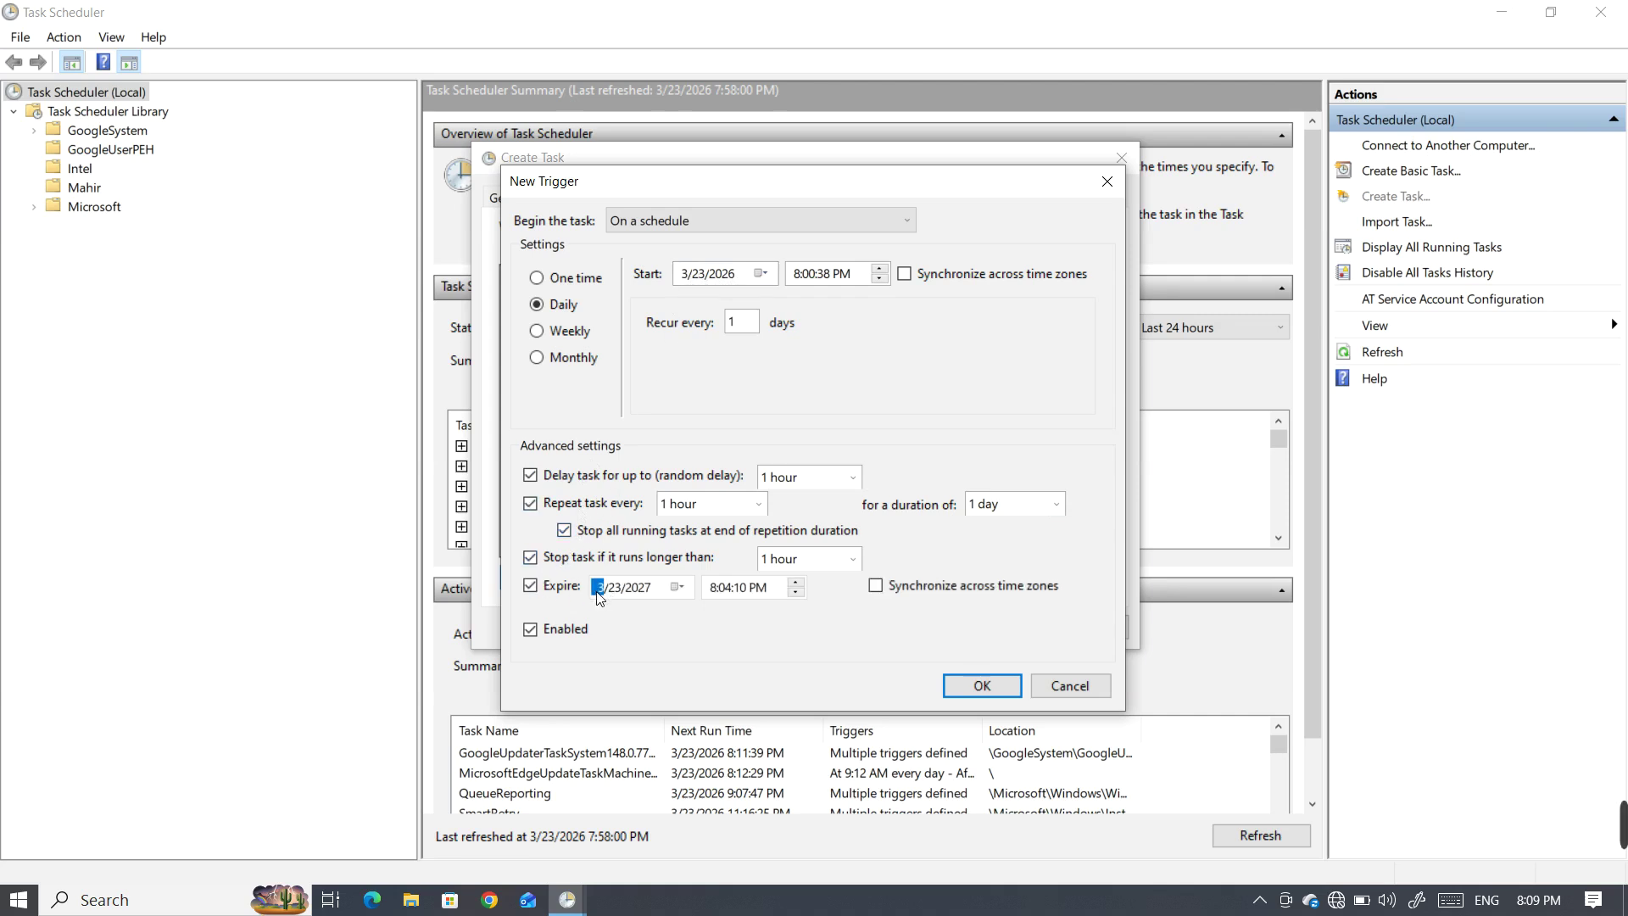
{"action": "left_click", "coordinate": [671, 612]}
- Switch the schedule to weekly and have it run on Sunday, Monday, Tuesday, Wednesday and Saturday
{"action": "left_click", "coordinate": [586, 330]}
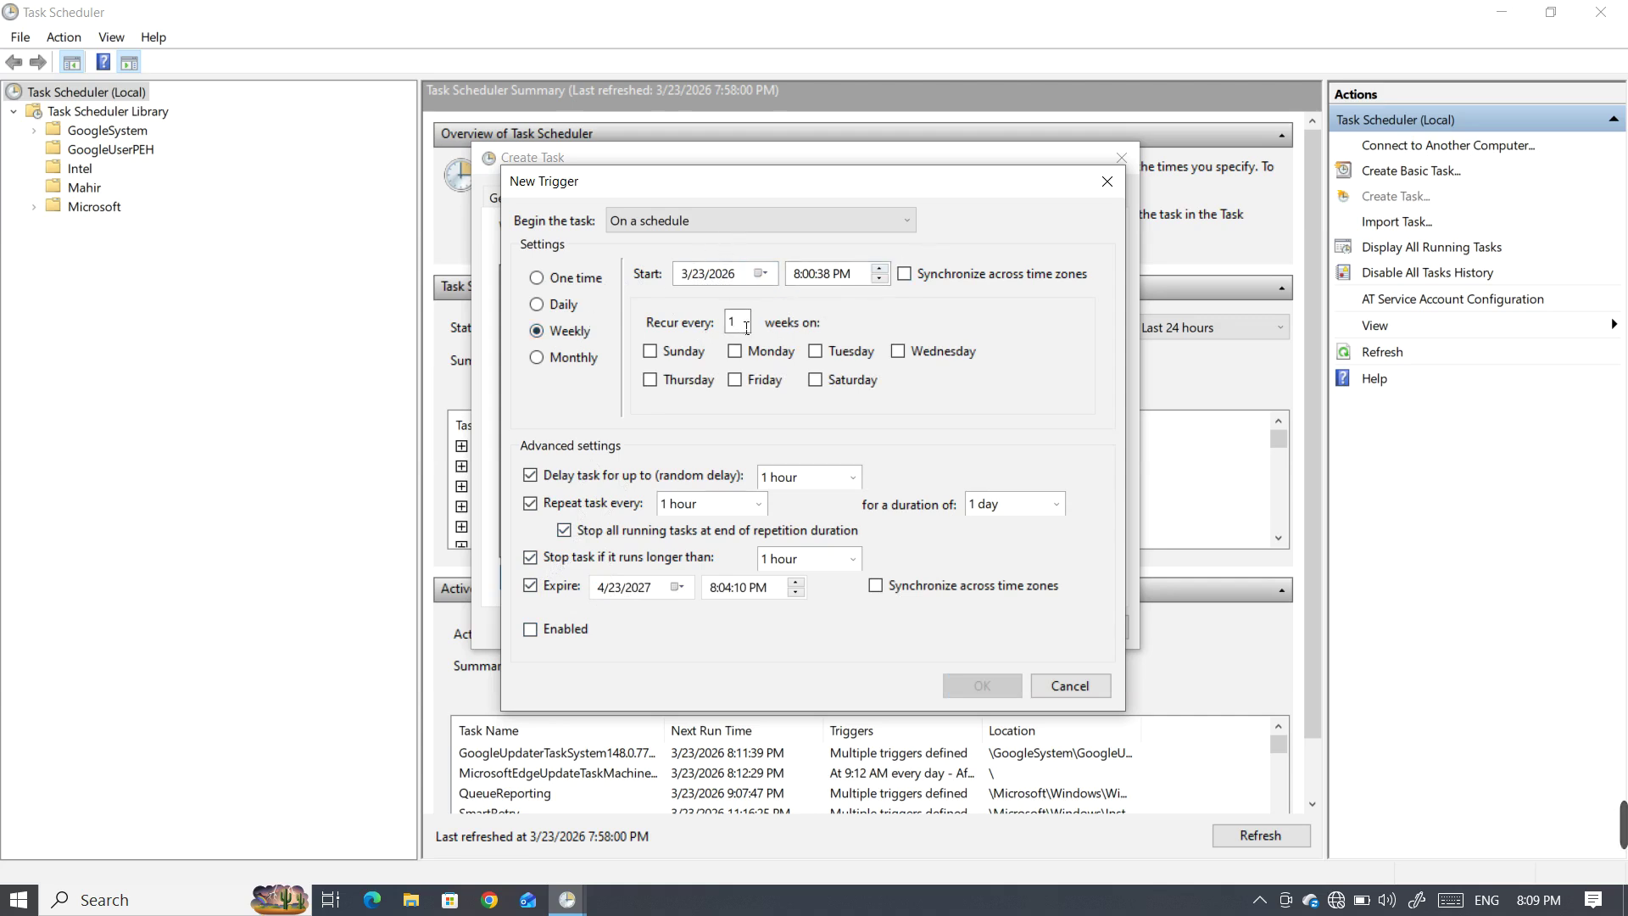
{"action": "left_click_drag", "start_coordinate": [747, 327], "coordinate": [730, 330]}
{"action": "left_click", "coordinate": [817, 381]}
{"action": "left_click", "coordinate": [651, 352]}
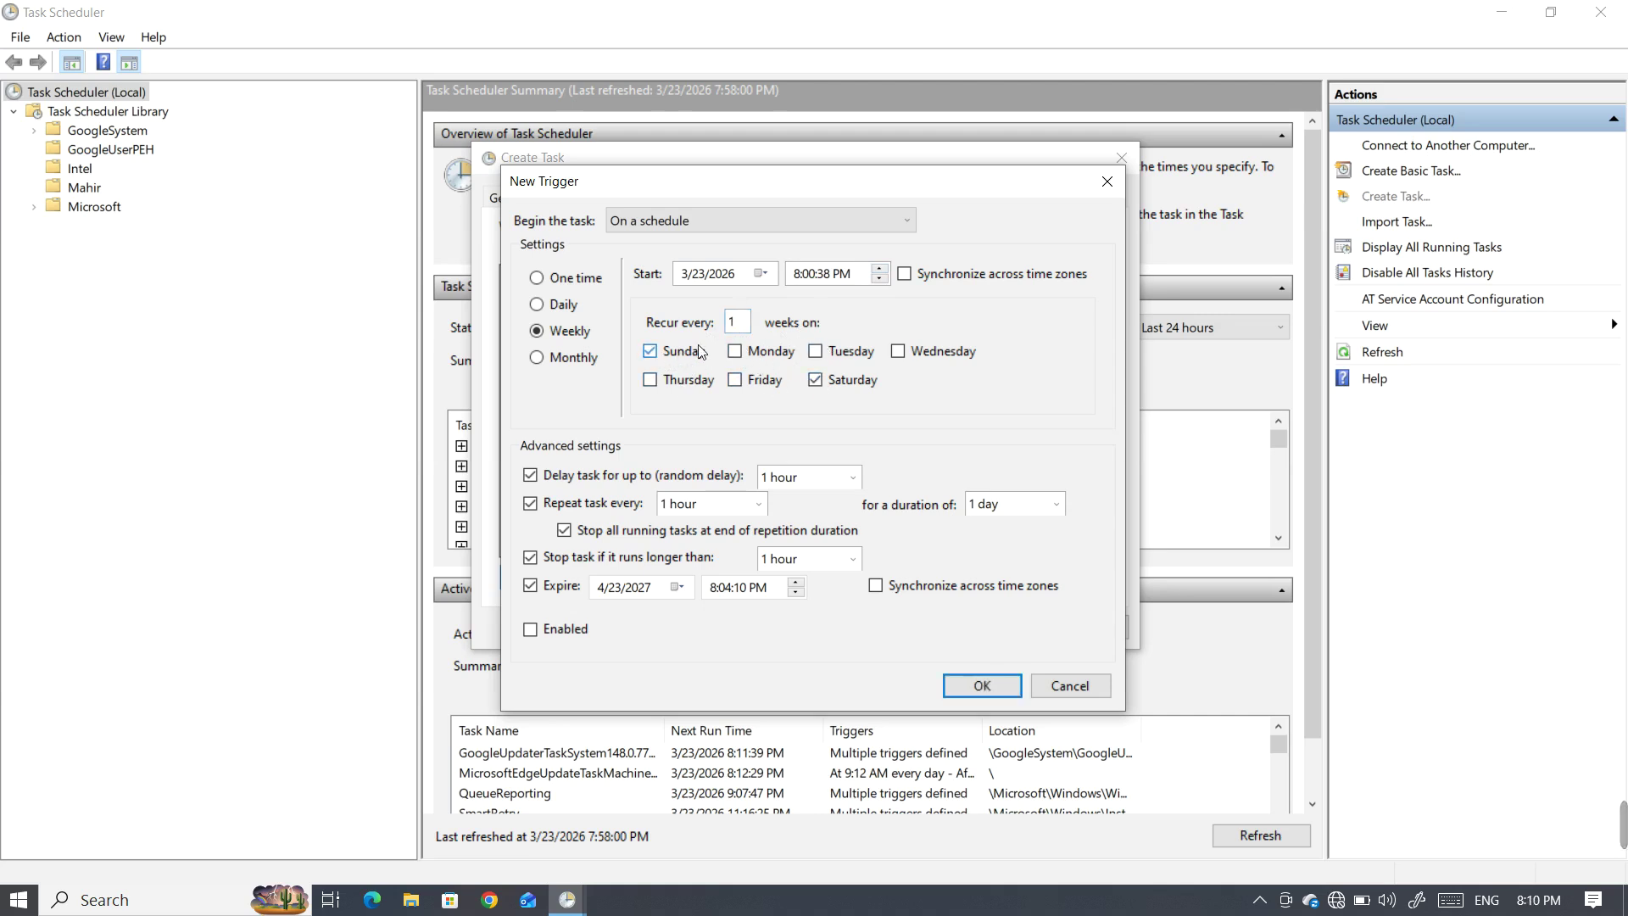
{"action": "left_click", "coordinate": [735, 352]}
{"action": "left_click", "coordinate": [817, 352]}
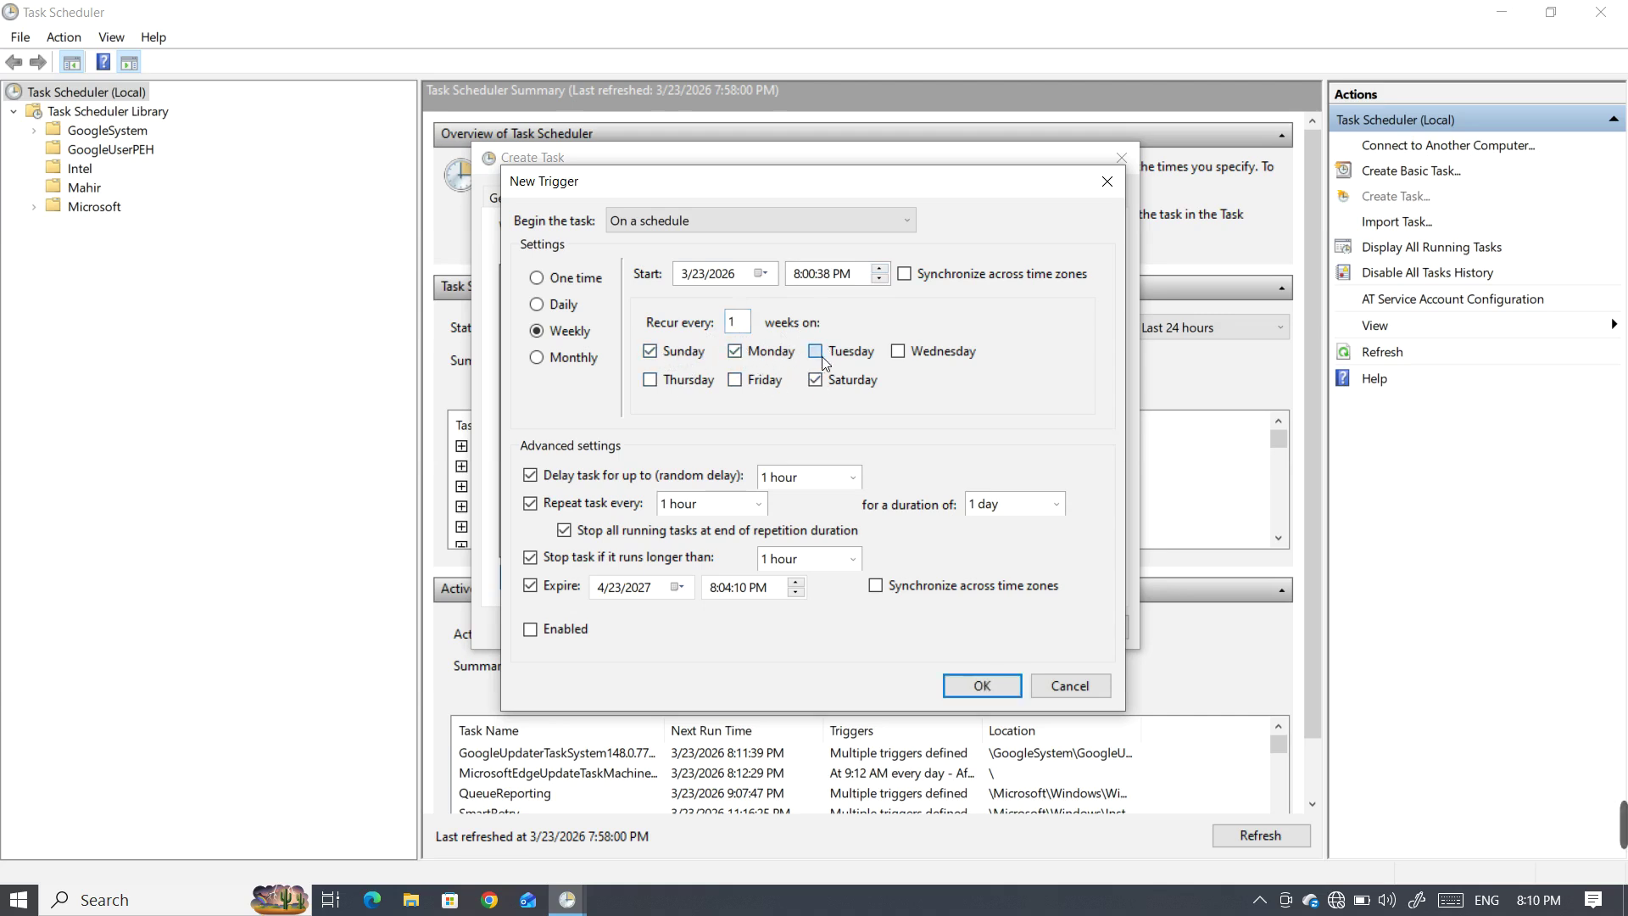
{"action": "left_click", "coordinate": [912, 353]}
- Review the weekly recurrence interval and turn off the trigger's expiry
{"action": "double_click", "coordinate": [728, 322]}
{"action": "left_click", "coordinate": [749, 325]}
{"action": "left_click", "coordinate": [572, 586]}
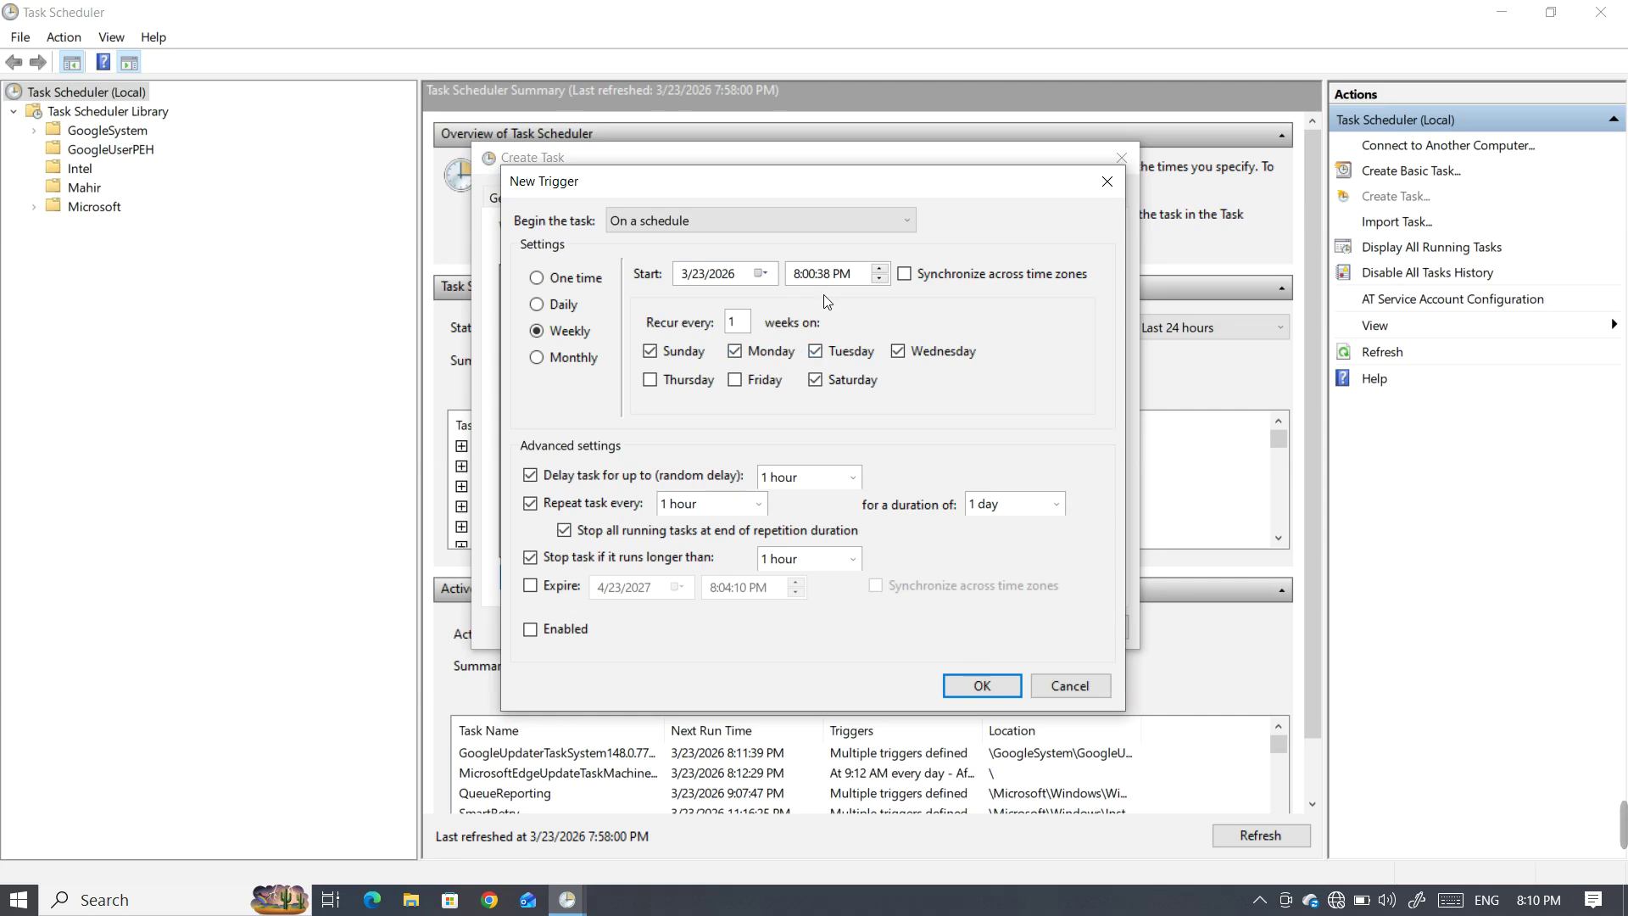
- Switch the trigger to monthly and select January through May and September through December as its months
{"action": "left_click", "coordinate": [571, 365]}
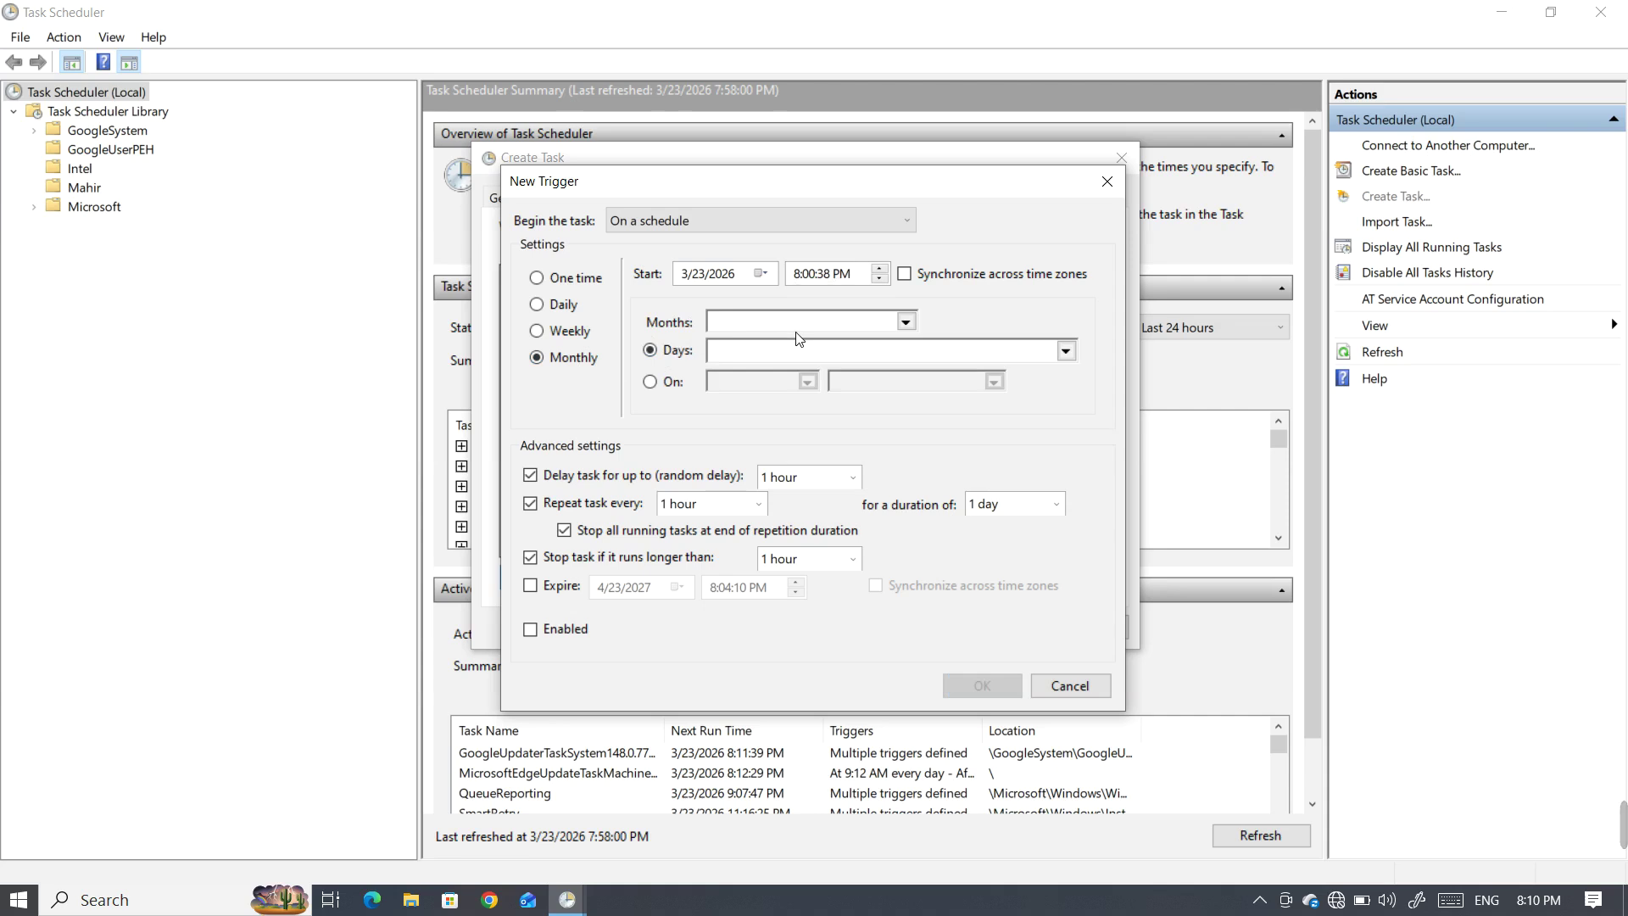
{"action": "left_click", "coordinate": [906, 323]}
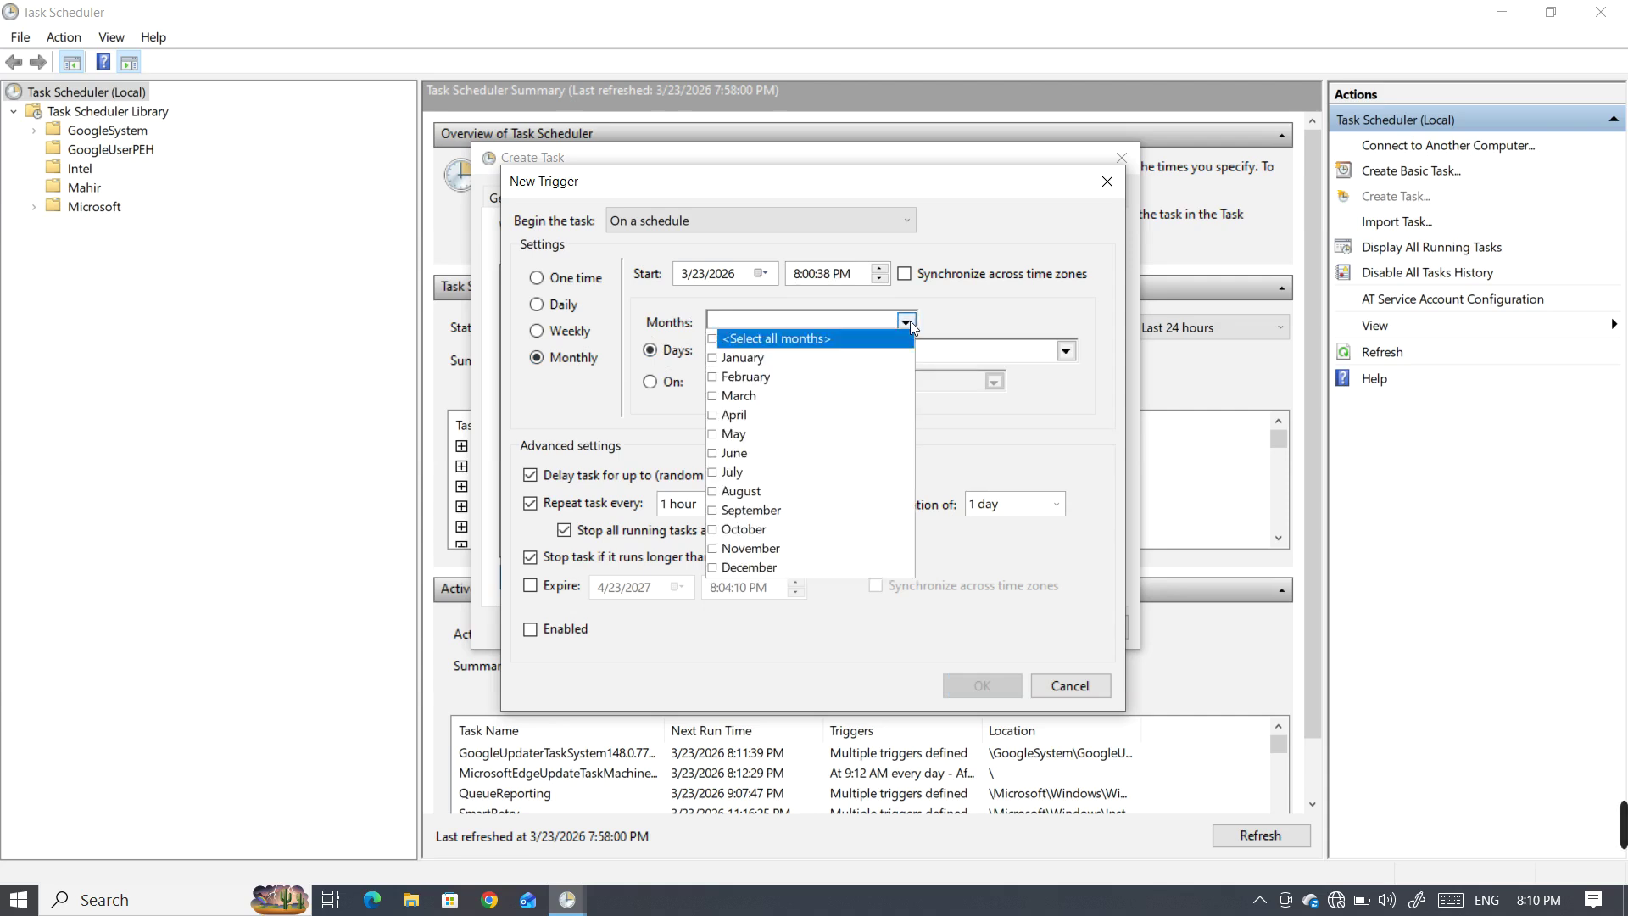
{"action": "left_click", "coordinate": [713, 360]}
{"action": "left_click", "coordinate": [713, 379]}
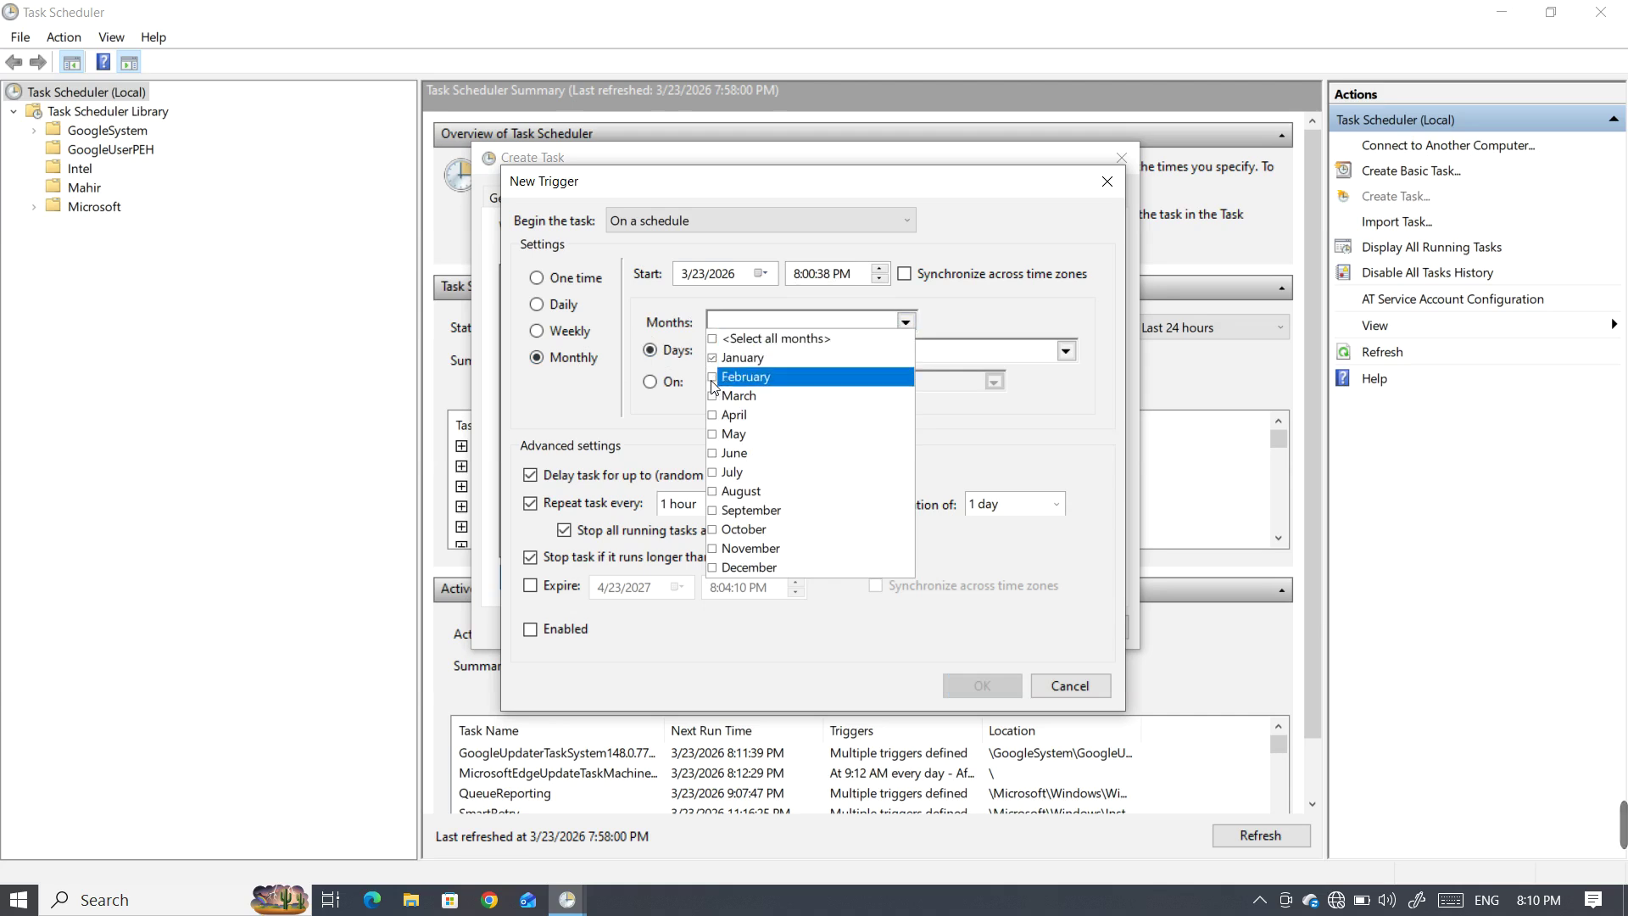
{"action": "left_click", "coordinate": [714, 397]}
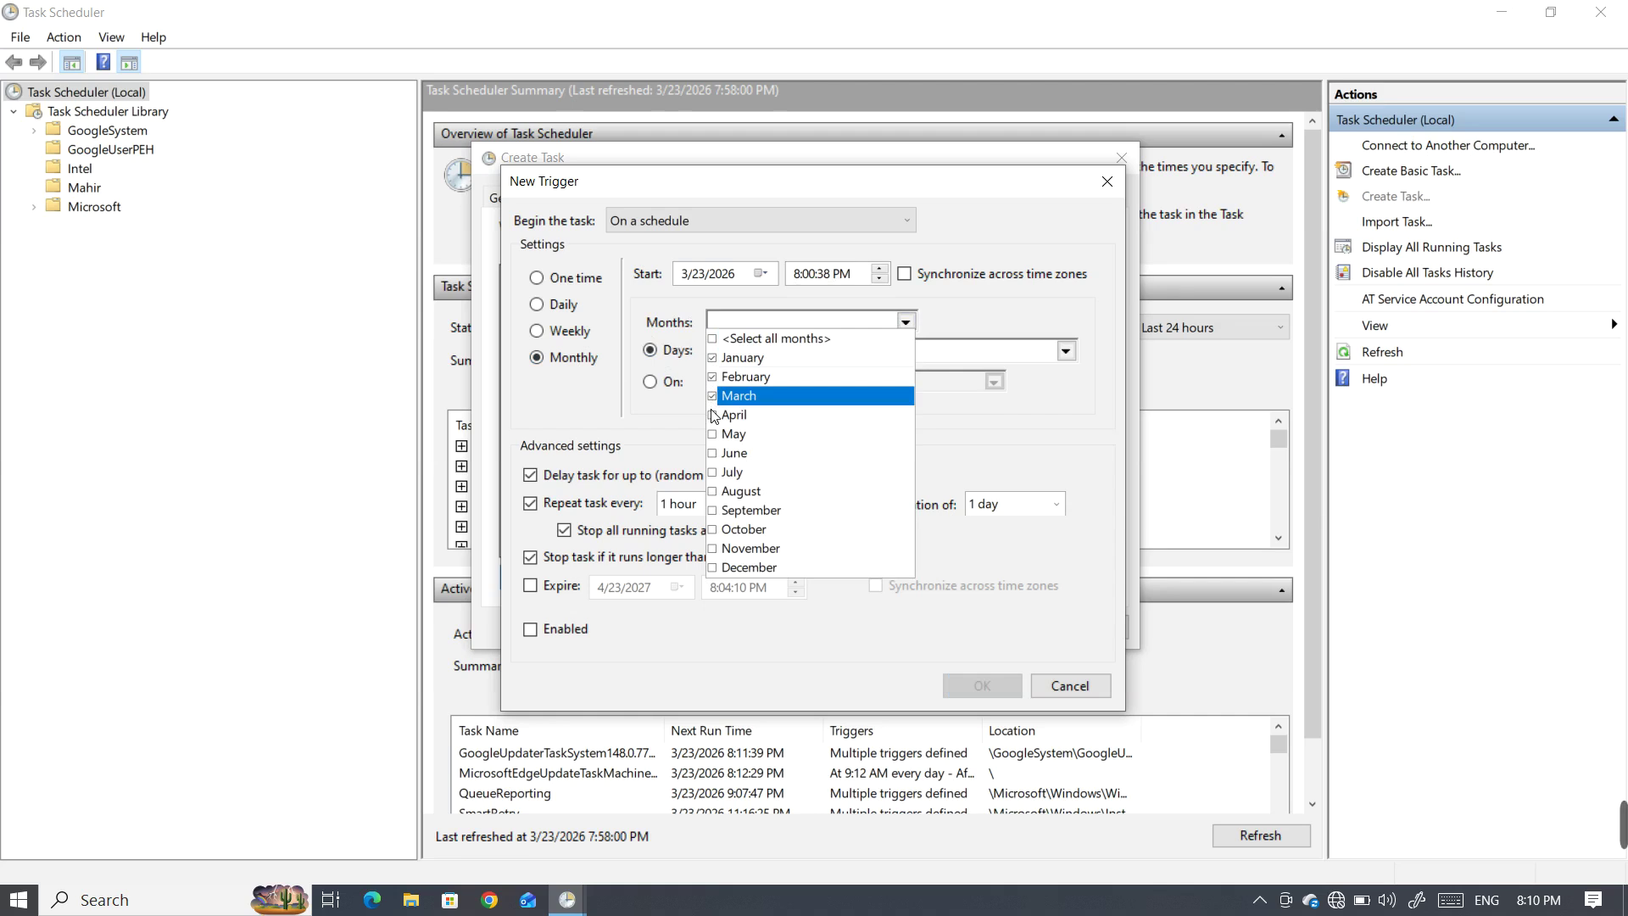
{"action": "left_click", "coordinate": [714, 417]}
{"action": "left_click", "coordinate": [713, 435]}
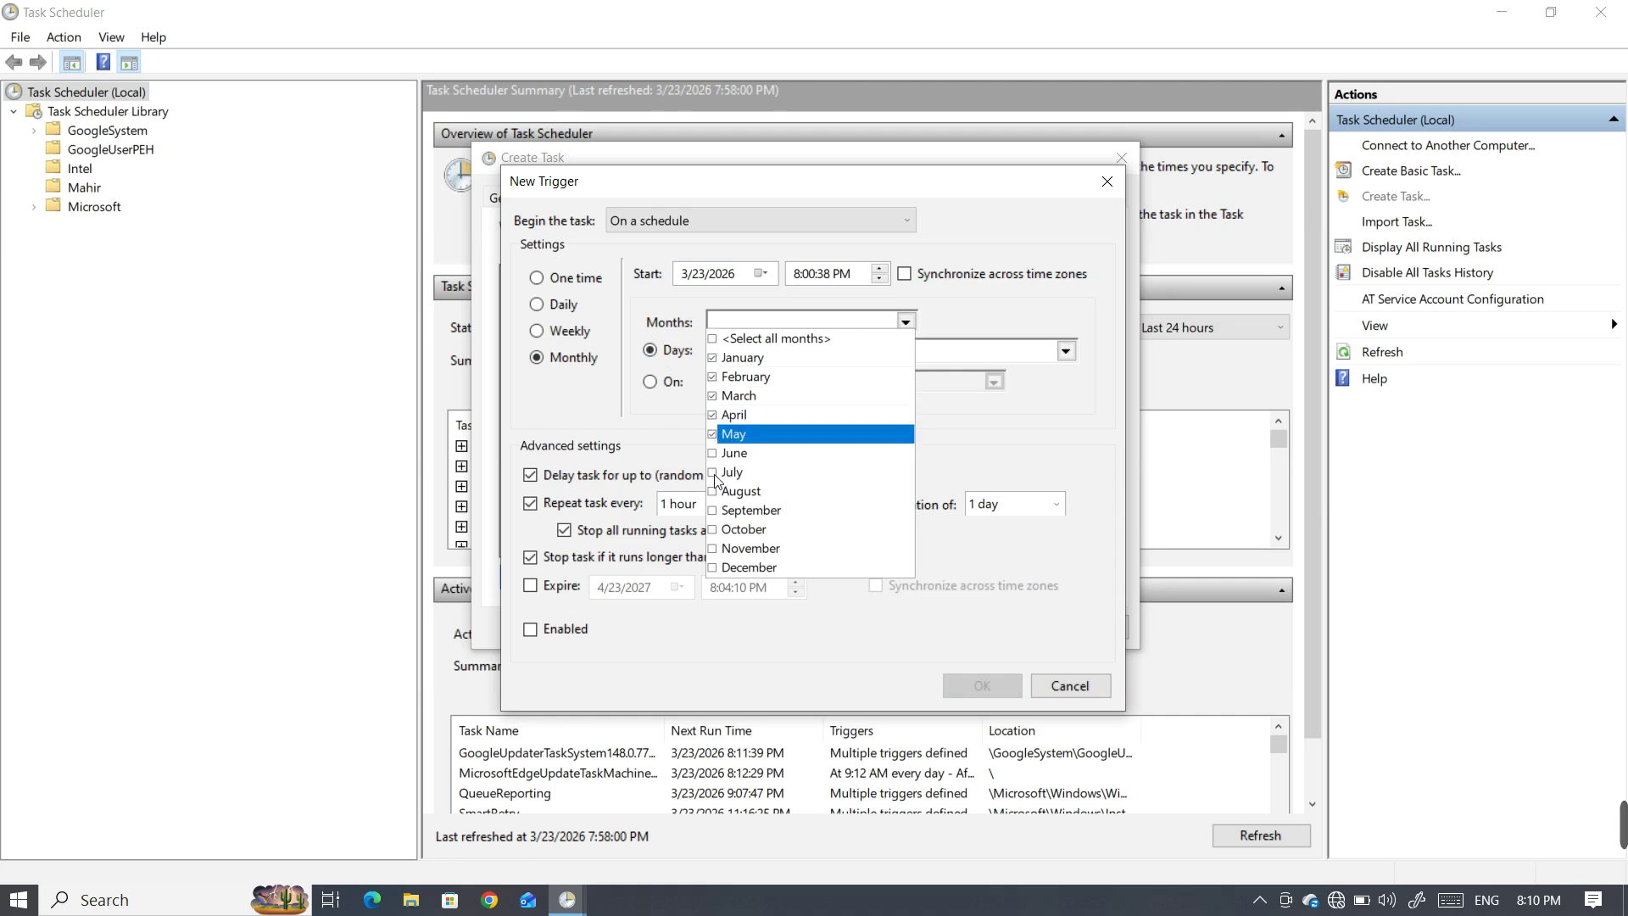
{"action": "left_click", "coordinate": [715, 509]}
{"action": "left_click", "coordinate": [714, 529]}
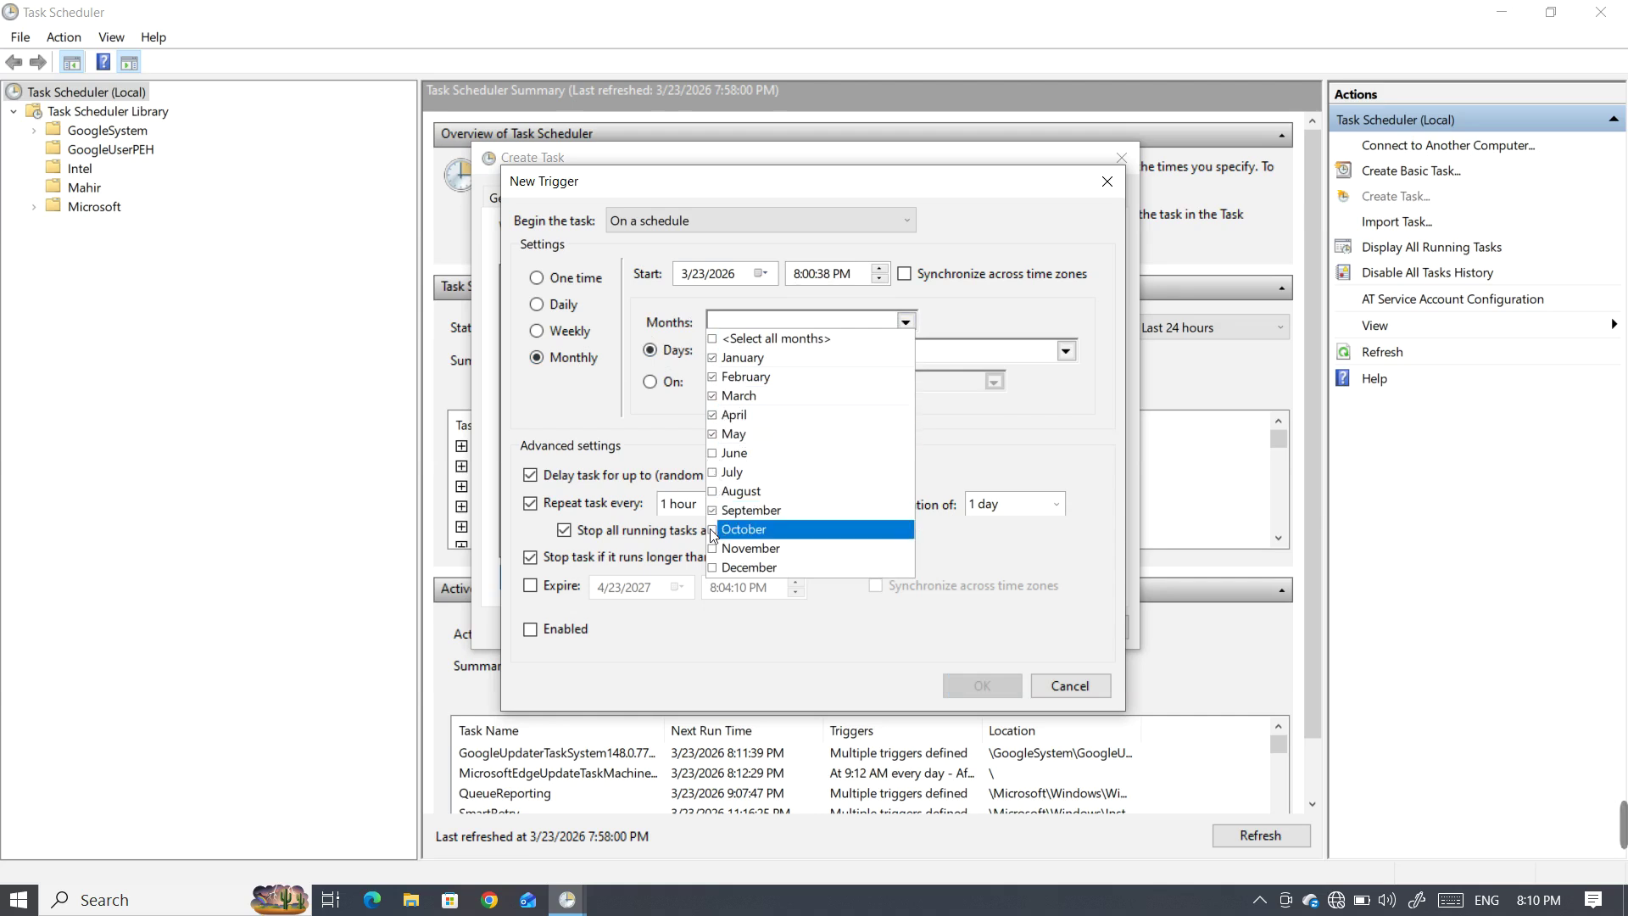
{"action": "left_click", "coordinate": [713, 549]}
{"action": "left_click", "coordinate": [713, 568]}
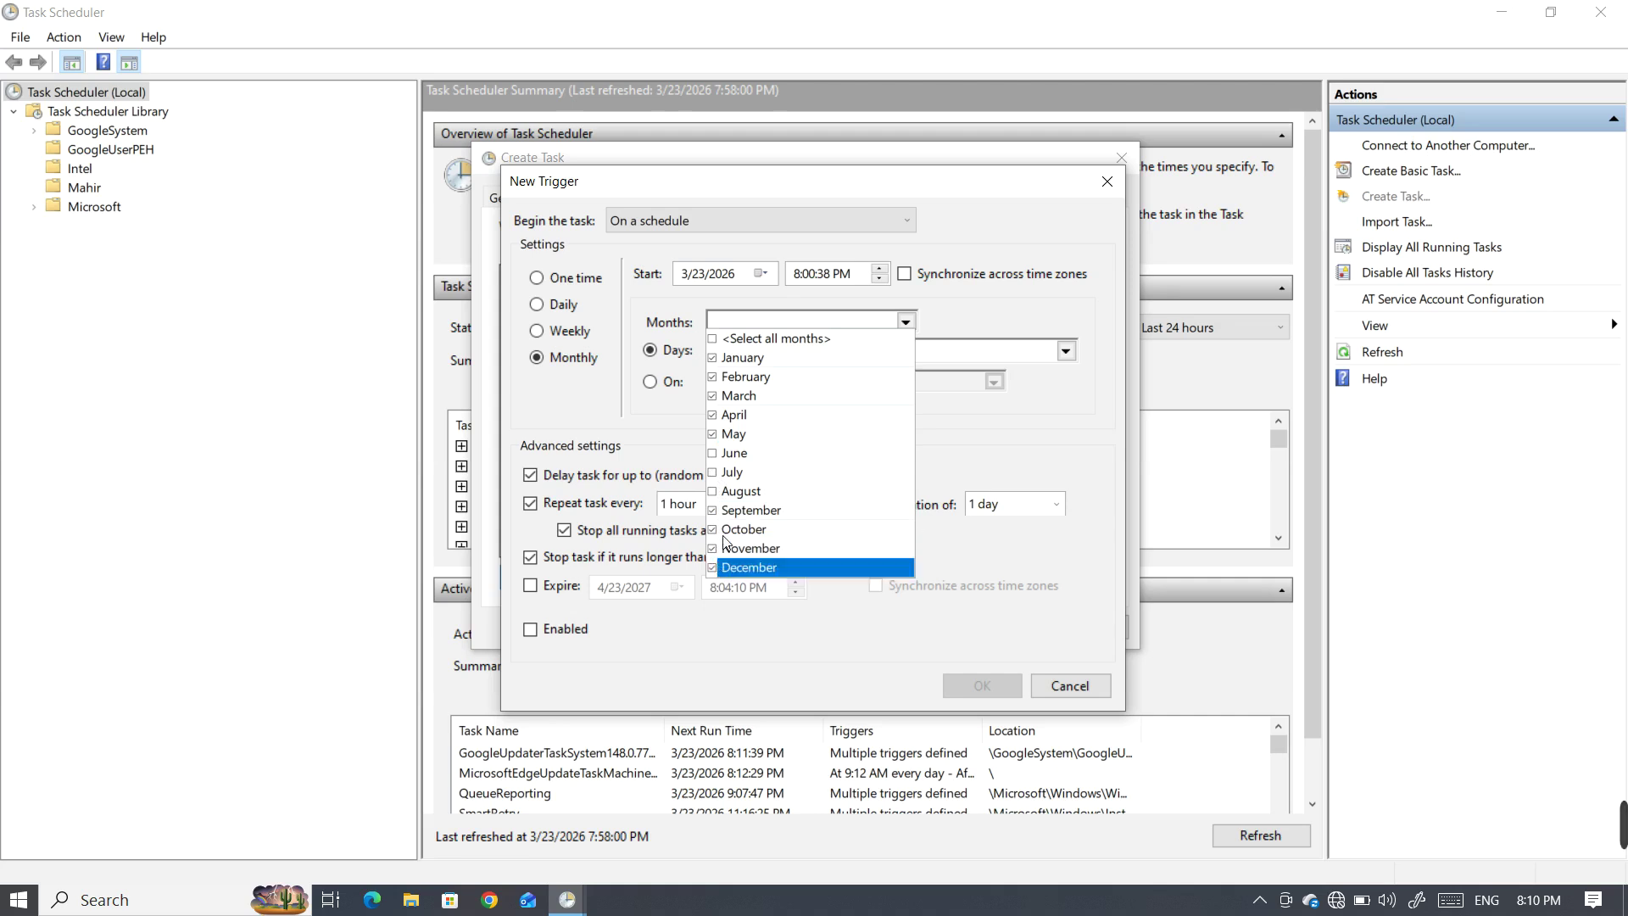
{"action": "left_click", "coordinate": [959, 441]}
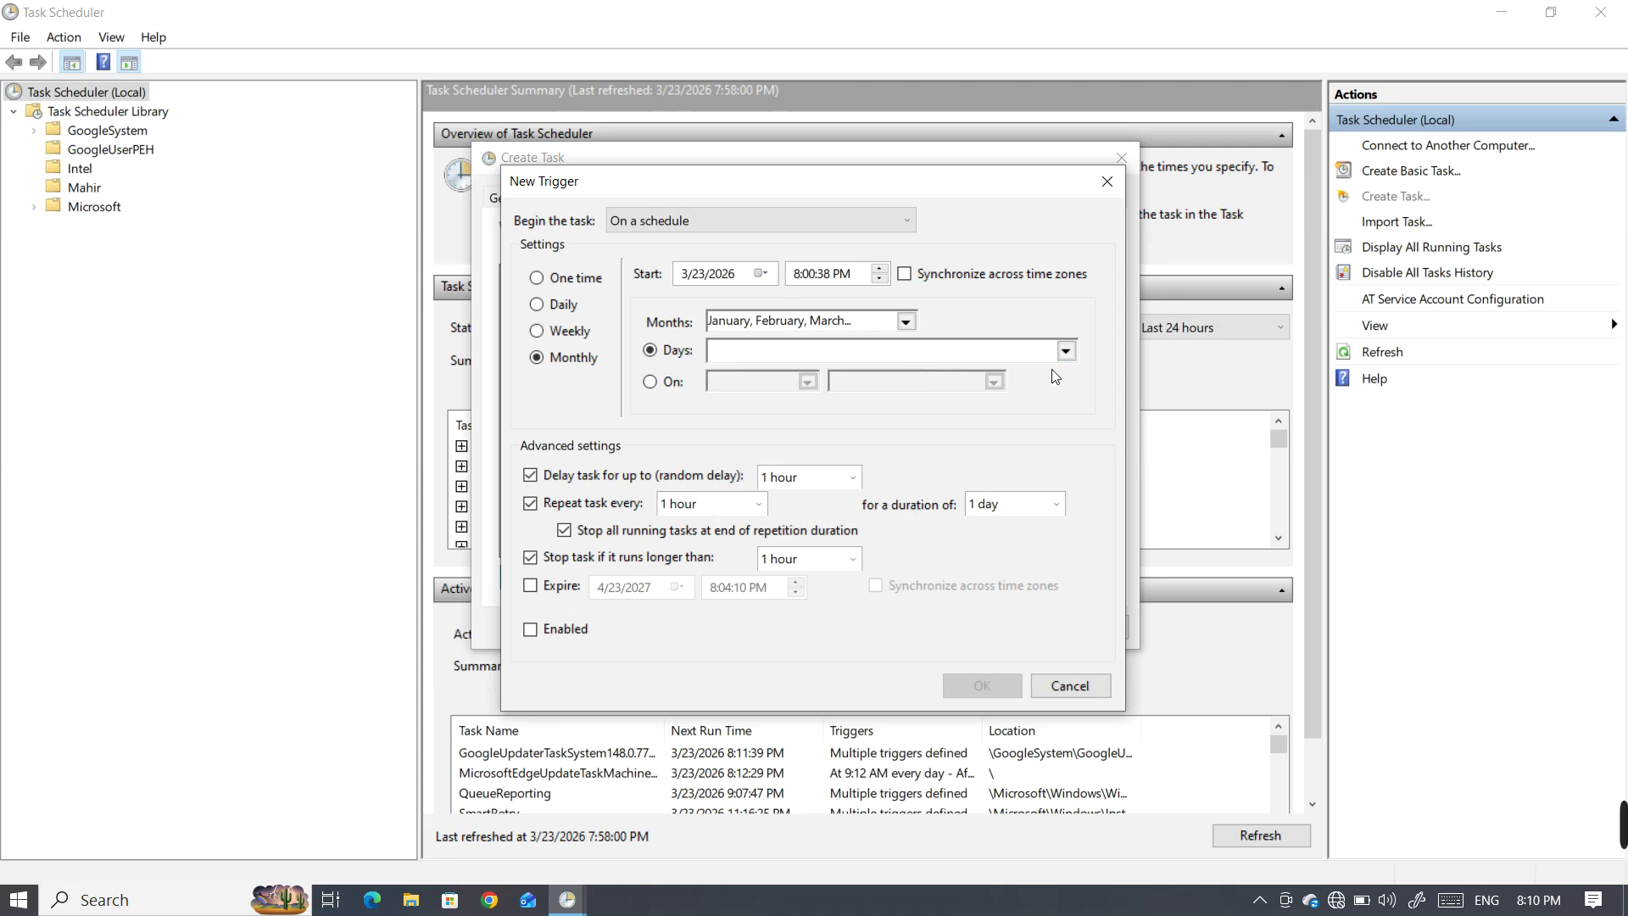
- Set the monthly trigger to run on days 1, 15 and 27
{"action": "left_click", "coordinate": [1066, 351]}
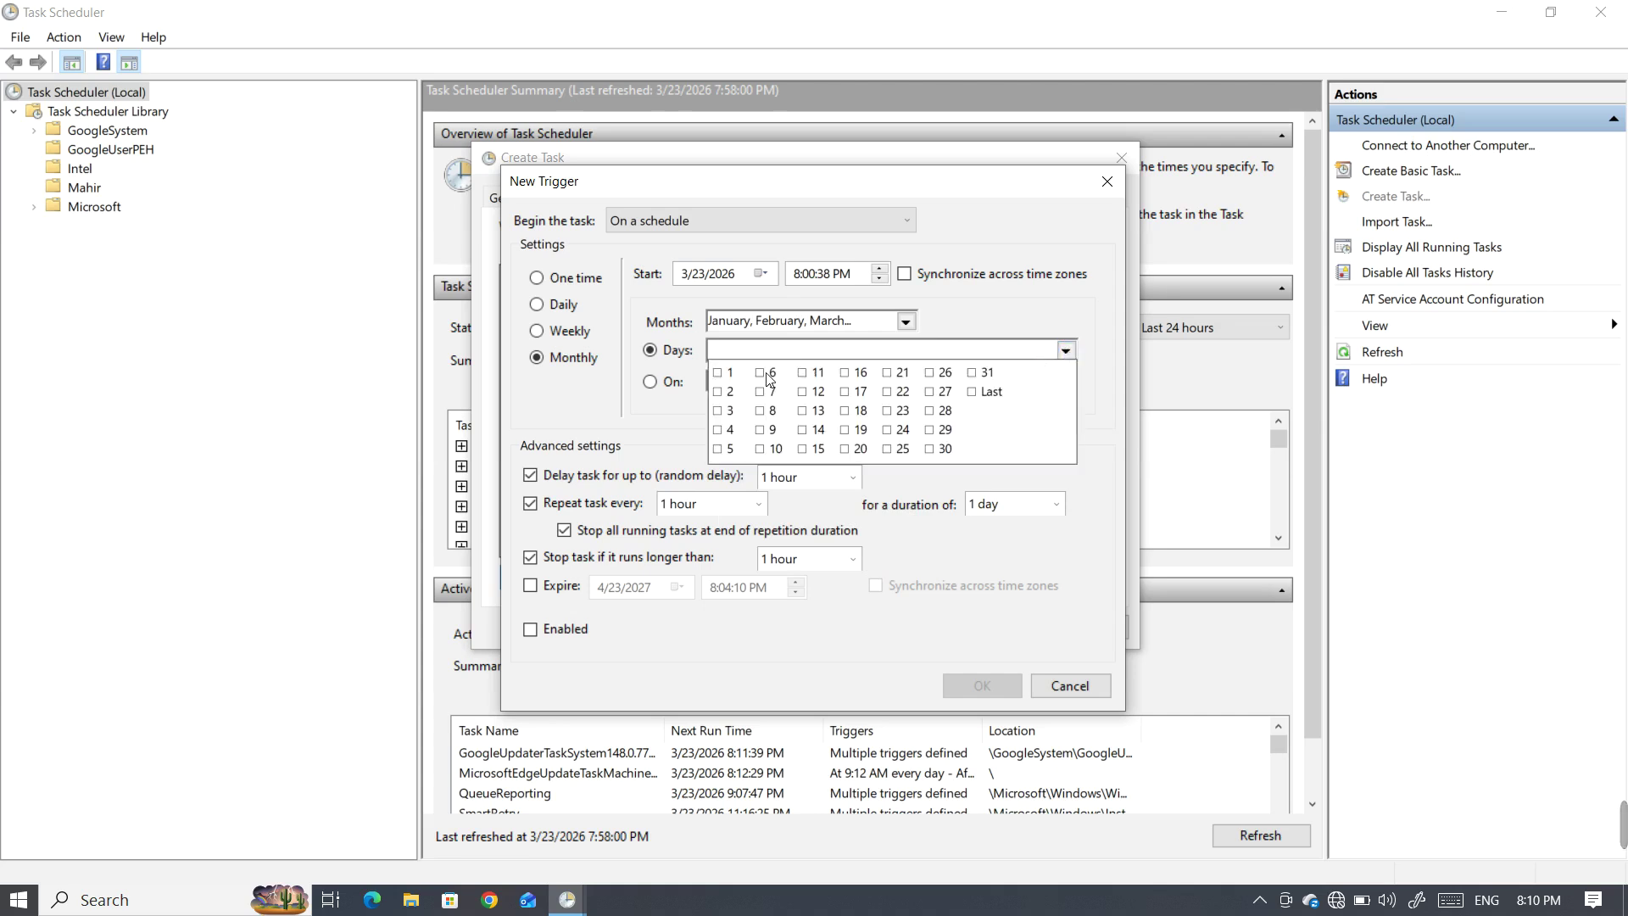
{"action": "left_click", "coordinate": [720, 374]}
{"action": "left_click", "coordinate": [818, 445]}
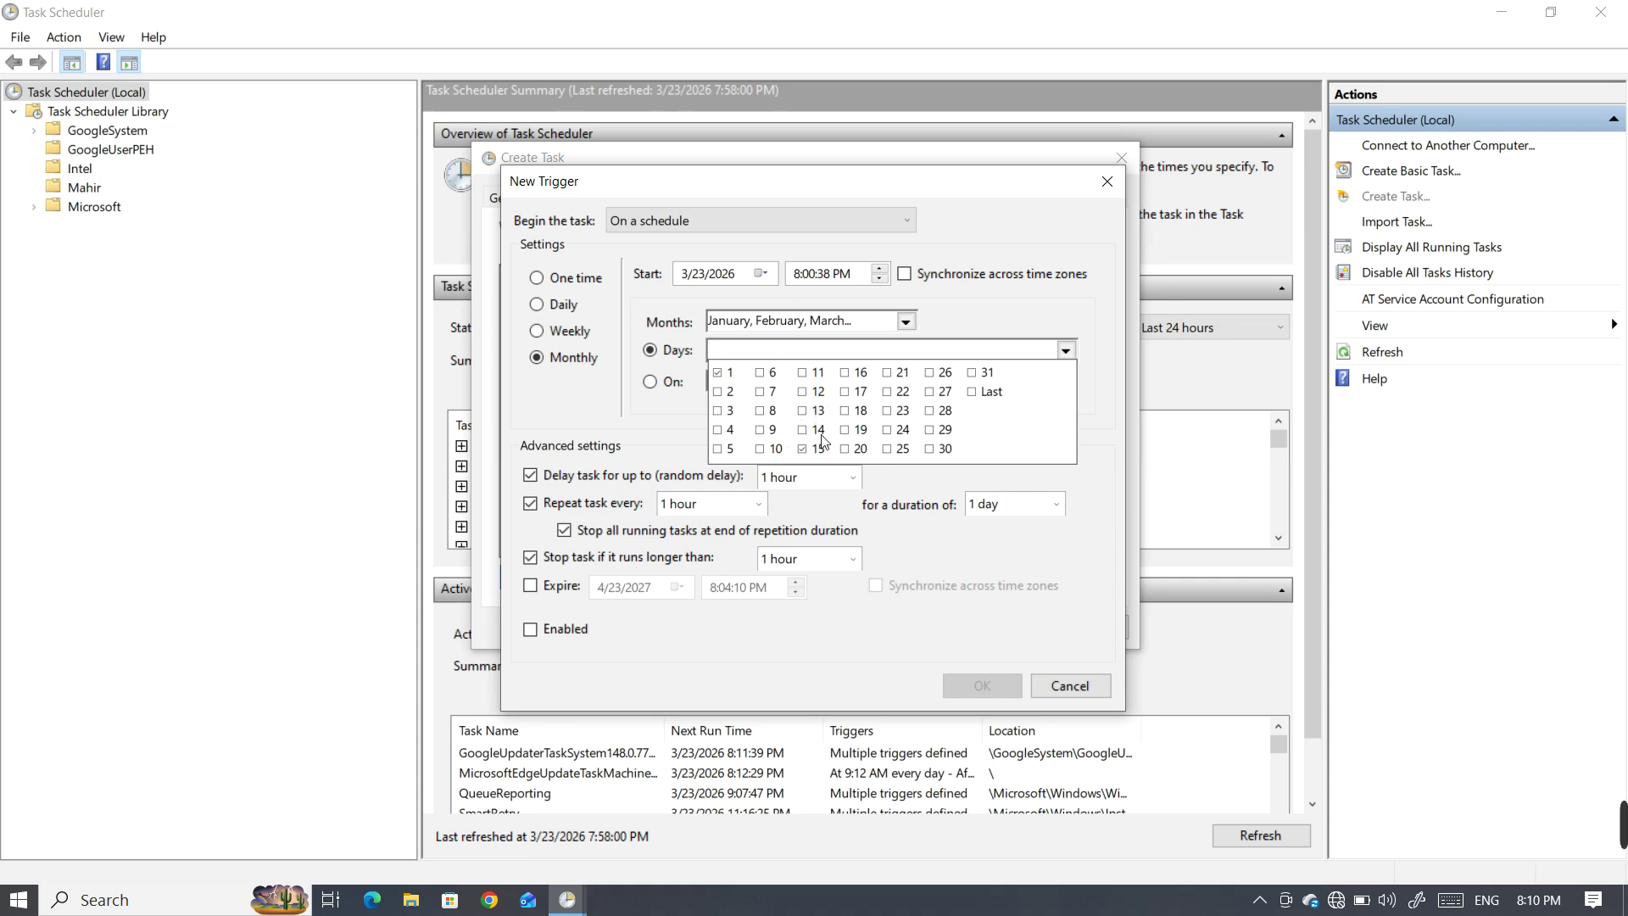
{"action": "left_click", "coordinate": [932, 395]}
{"action": "left_click", "coordinate": [1091, 416]}
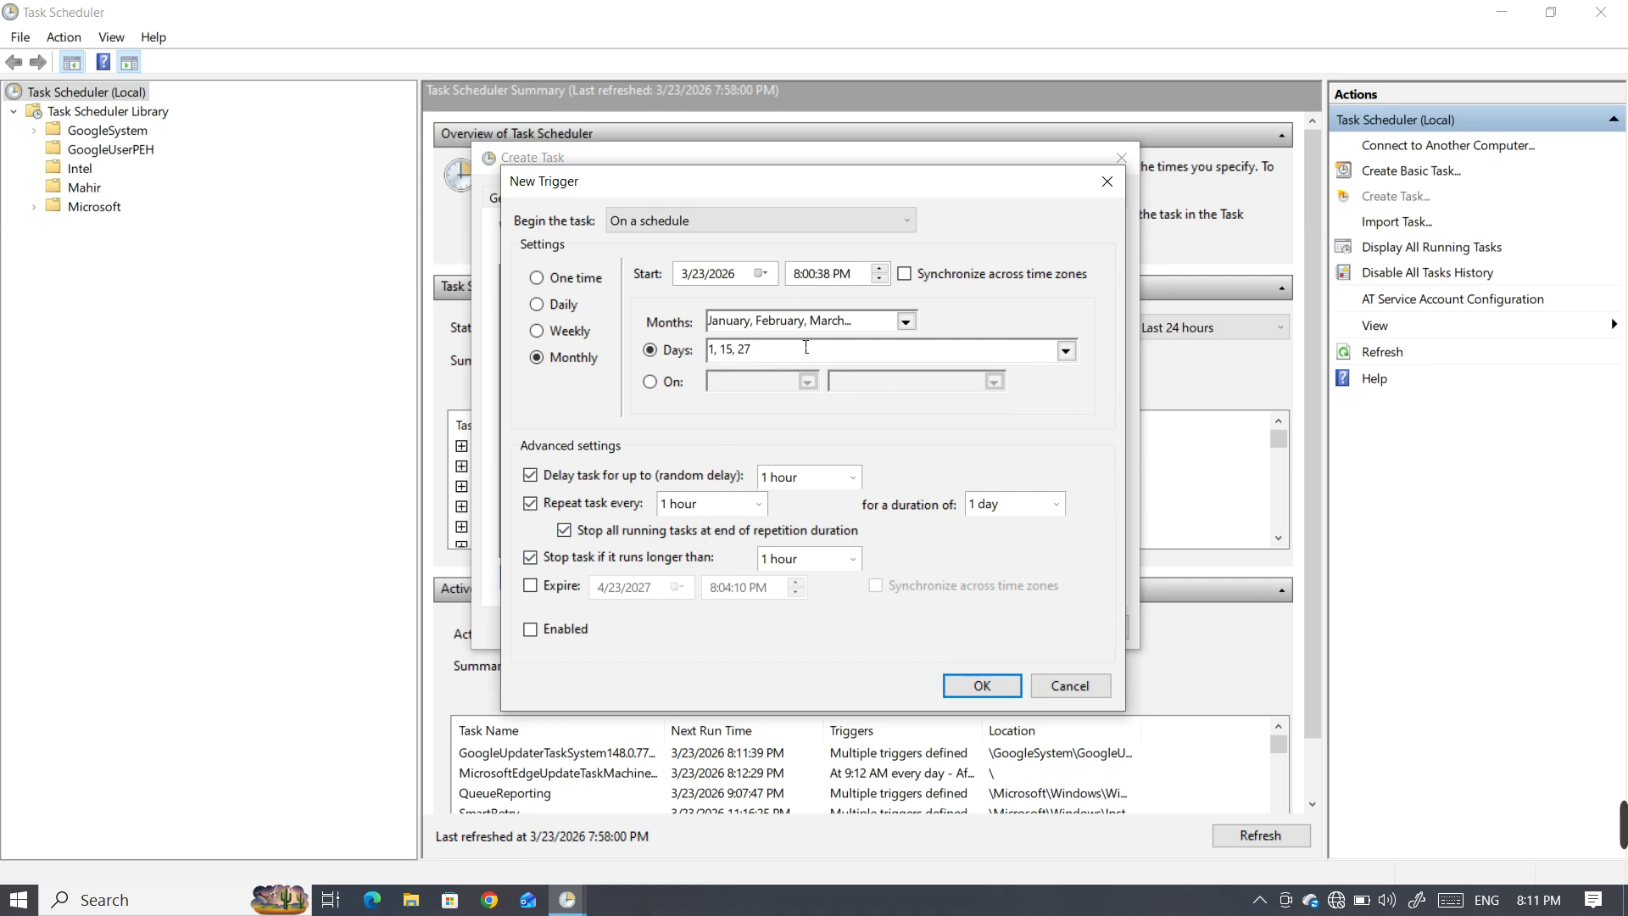
- Change the monthly schedule from fixed days to the first Sunday of the selected months
{"action": "left_click", "coordinate": [663, 383]}
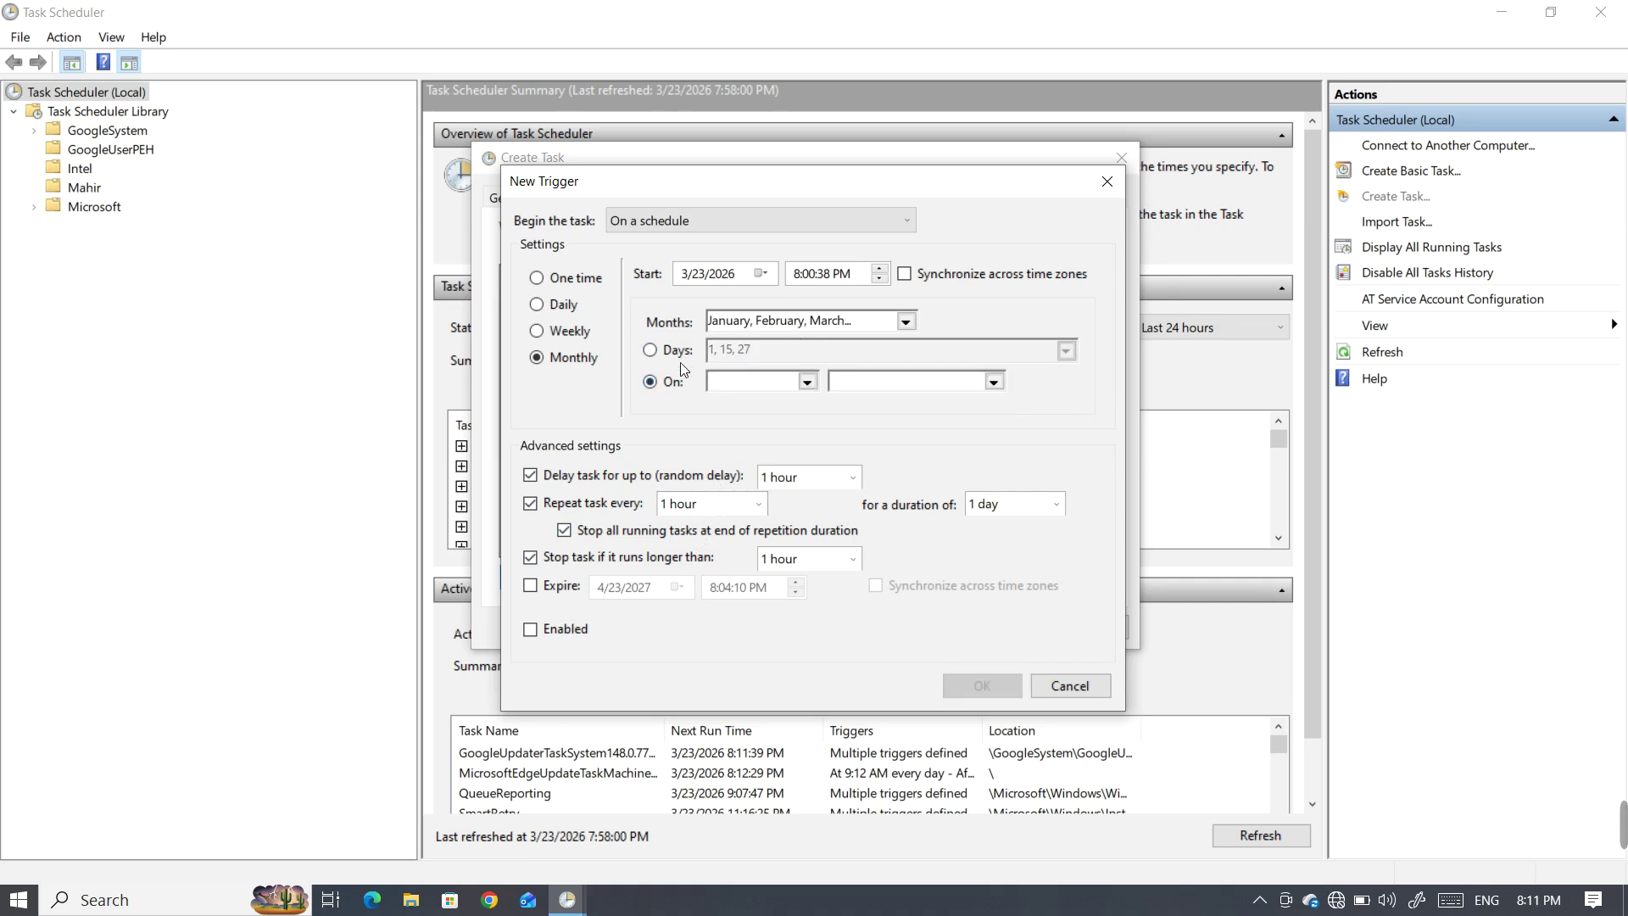
{"action": "left_click", "coordinate": [811, 380]}
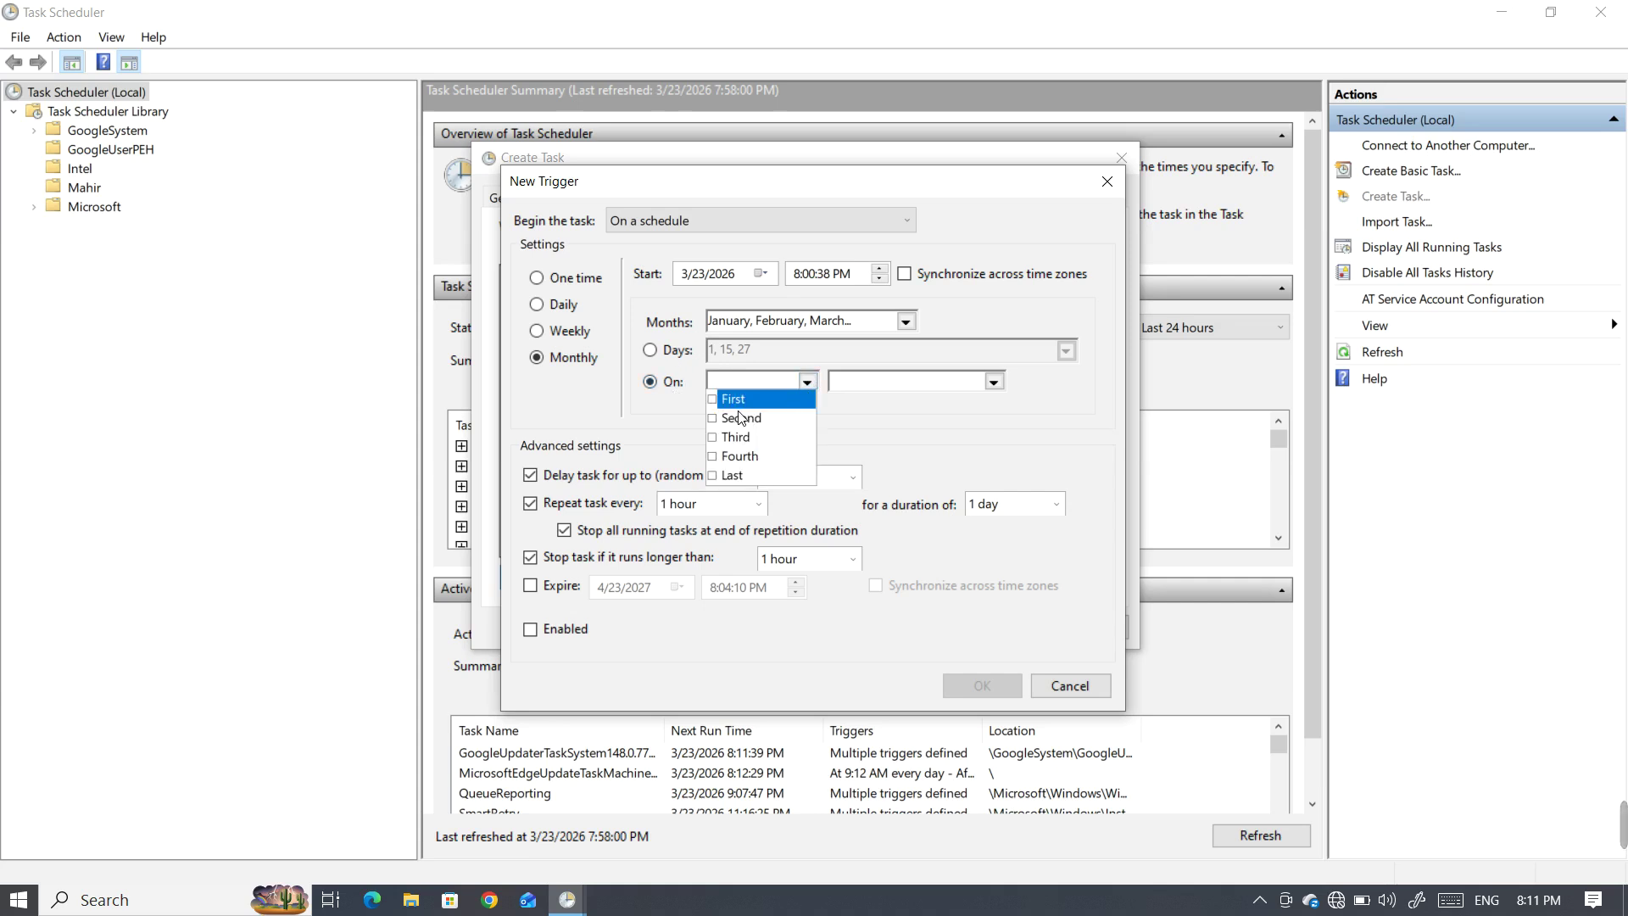
{"action": "left_click", "coordinate": [713, 400]}
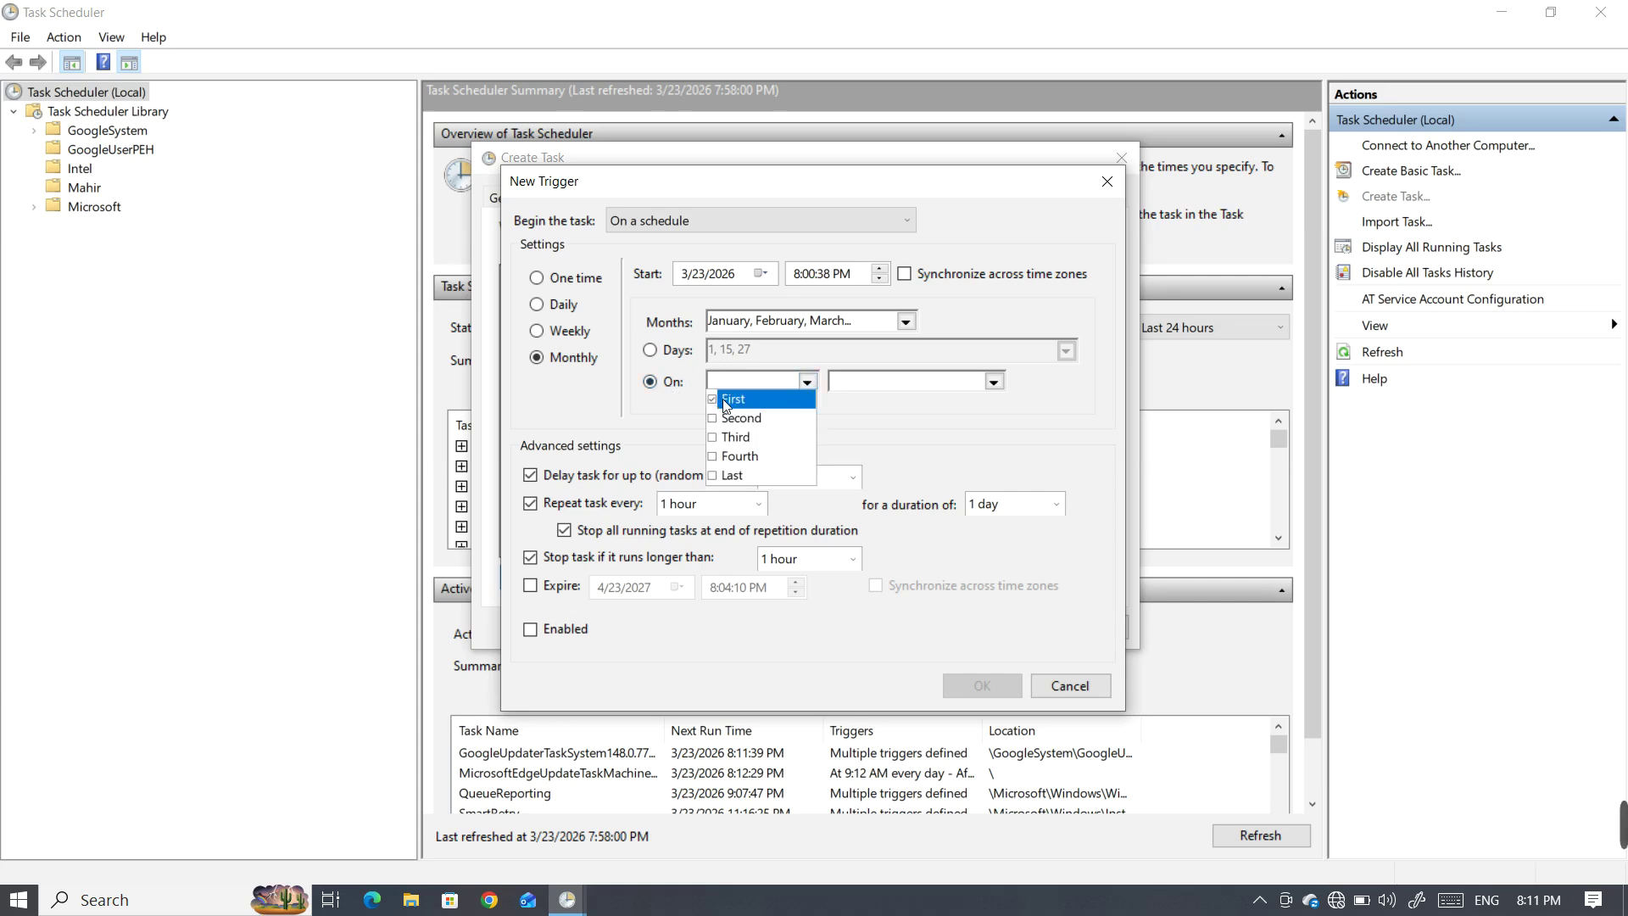
{"action": "left_click", "coordinate": [713, 419]}
{"action": "left_click", "coordinate": [714, 439]}
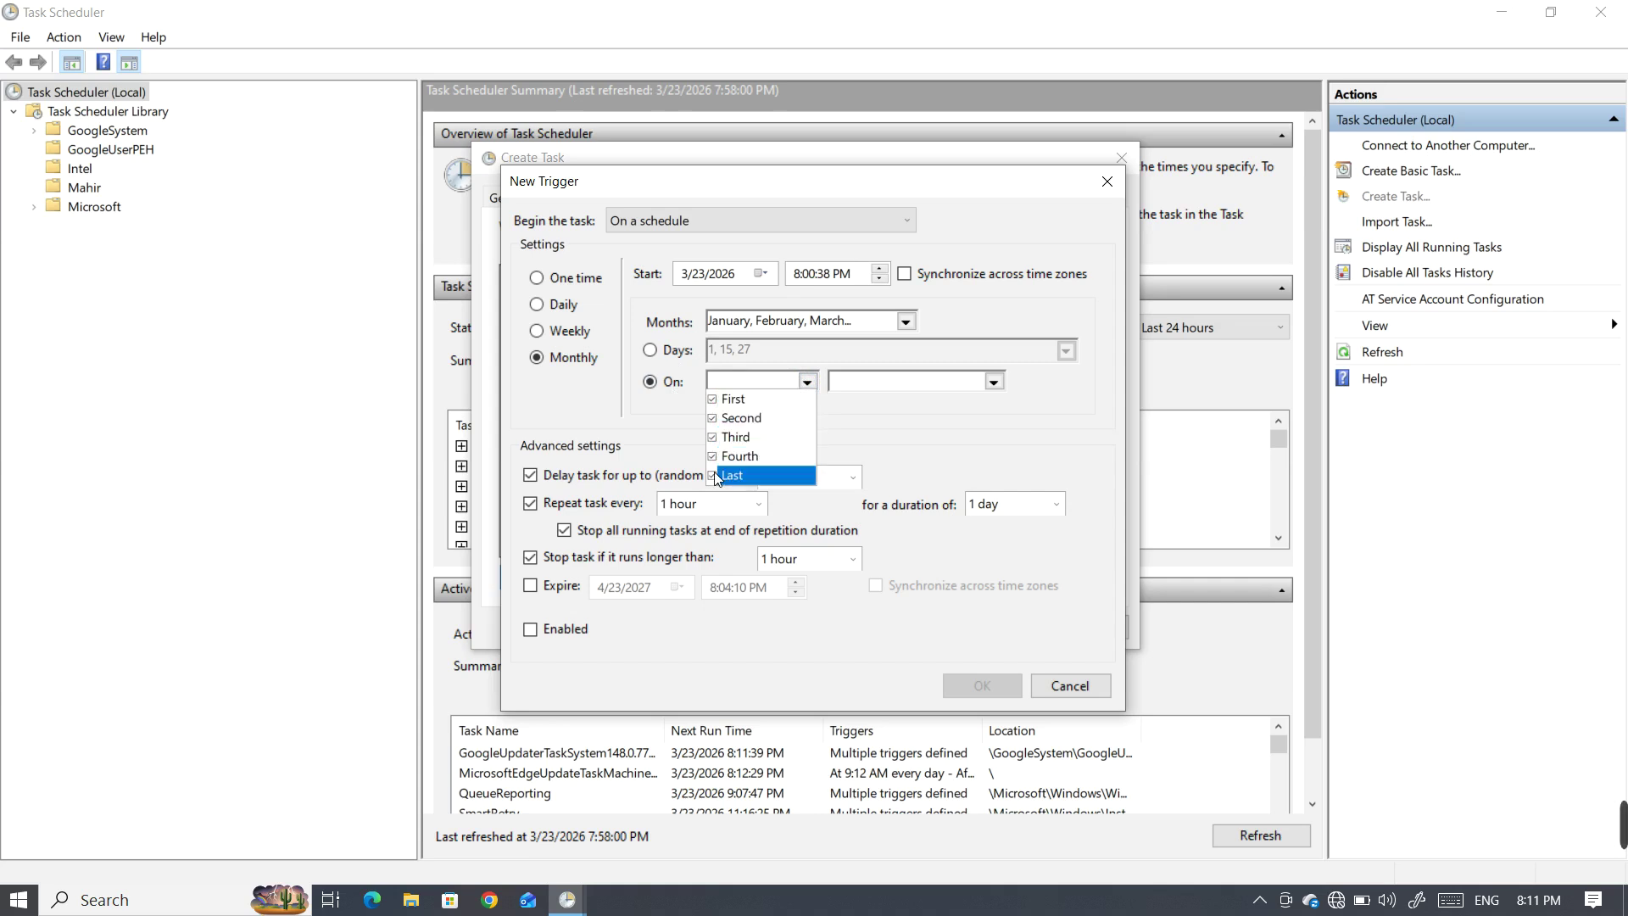
{"action": "left_click", "coordinate": [714, 478]}
{"action": "left_click", "coordinate": [714, 458]}
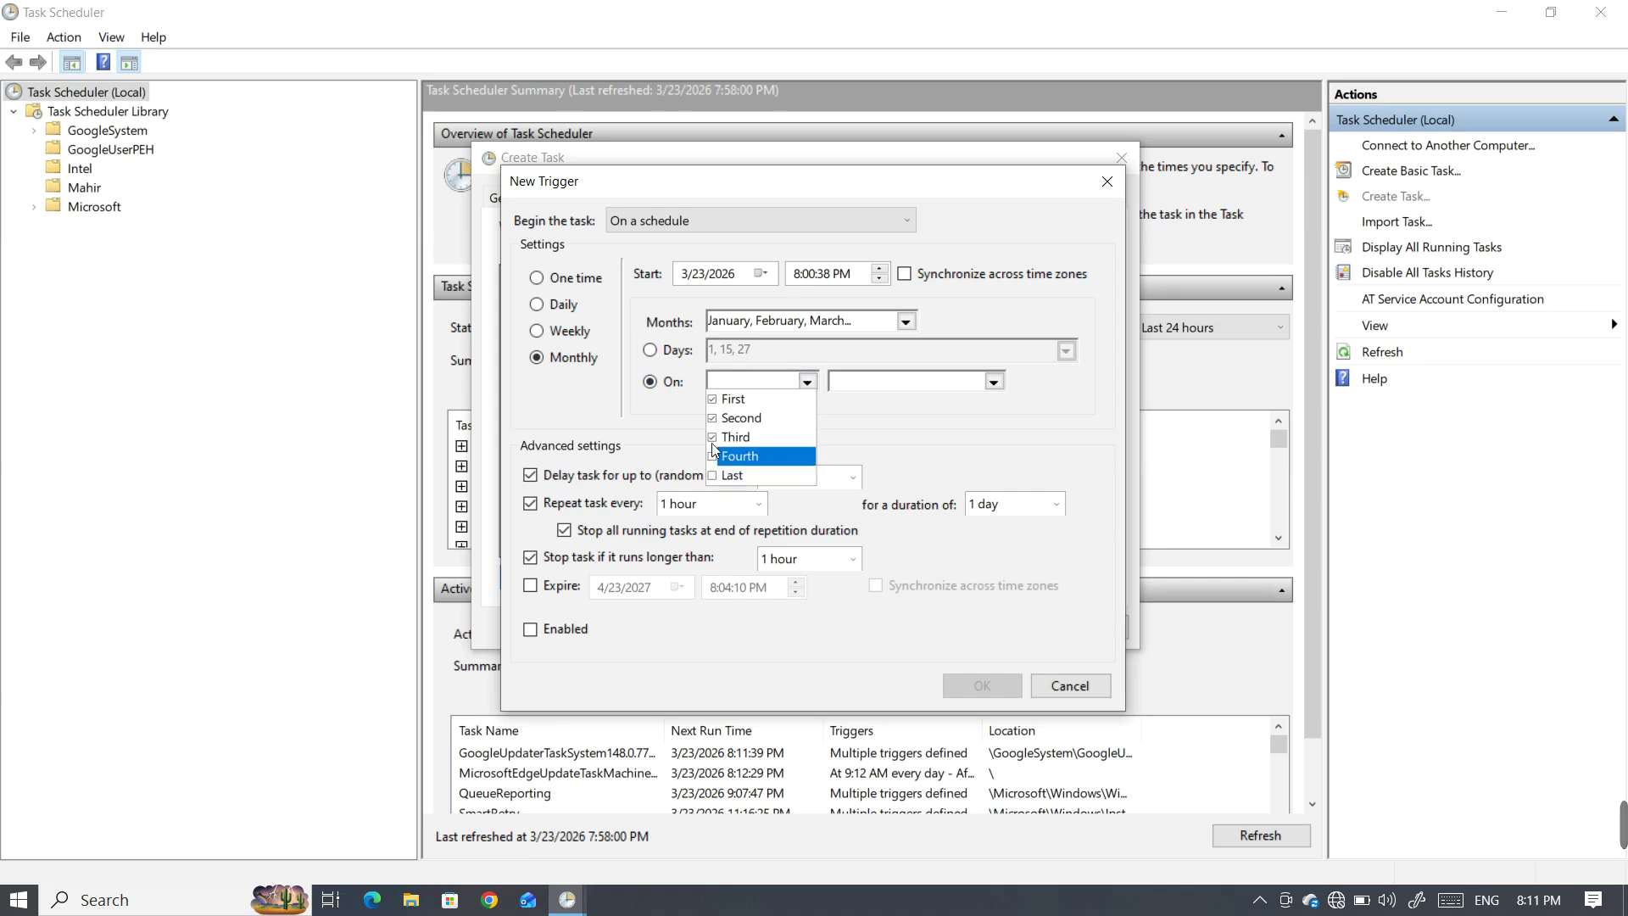
{"action": "left_click", "coordinate": [715, 439]}
{"action": "left_click", "coordinate": [714, 419]}
{"action": "left_click", "coordinate": [862, 426]}
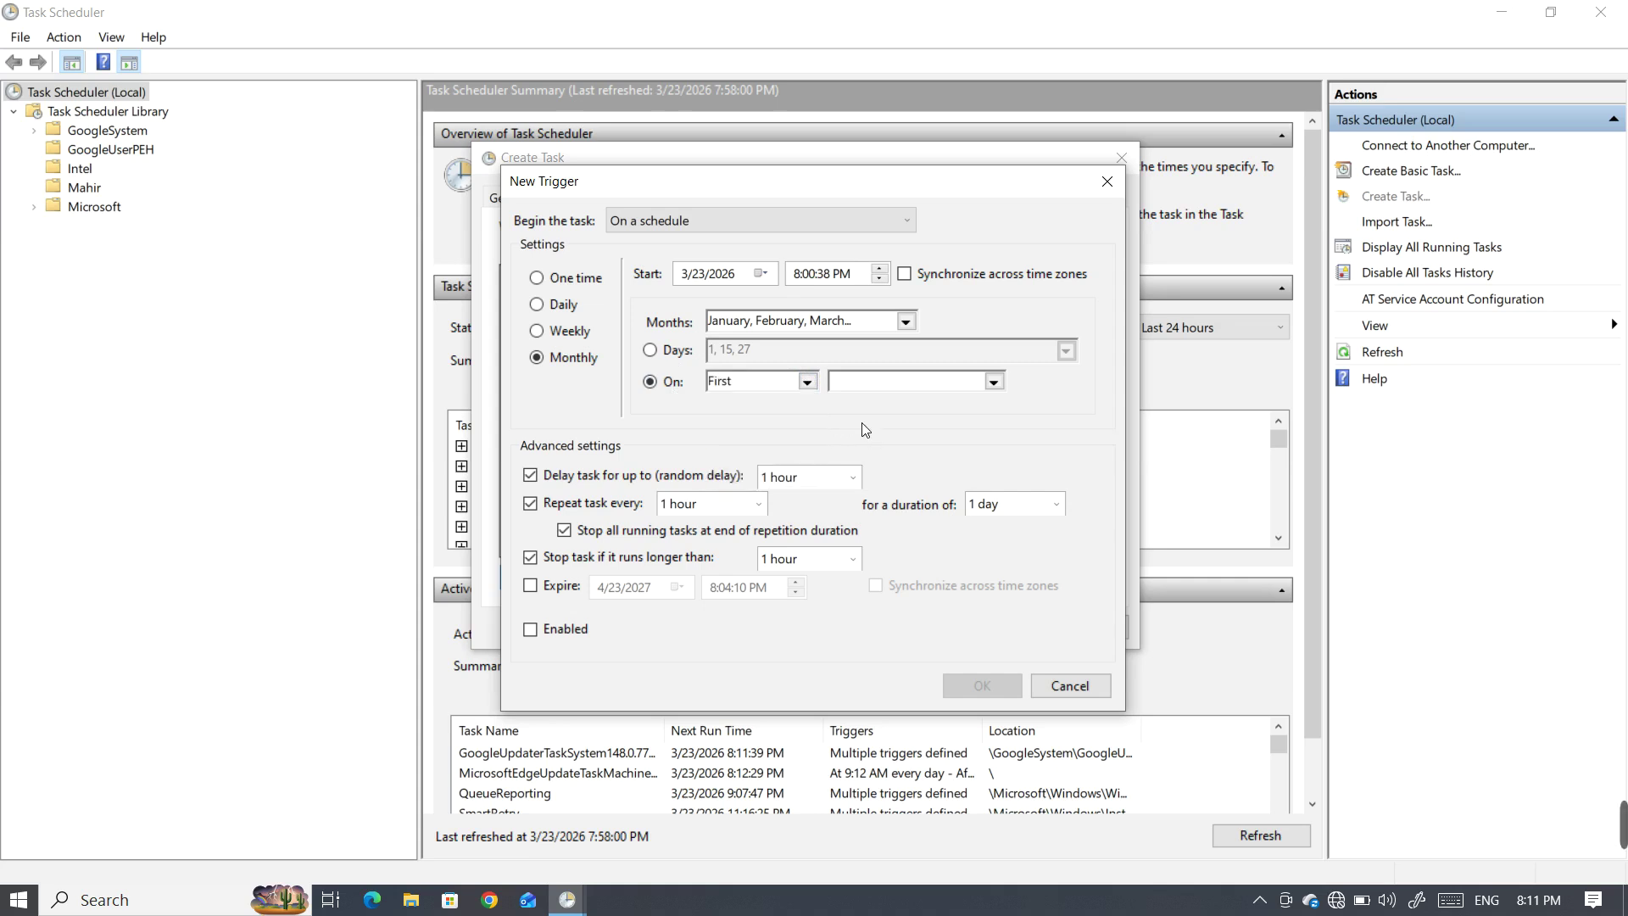
{"action": "left_click", "coordinate": [994, 380]}
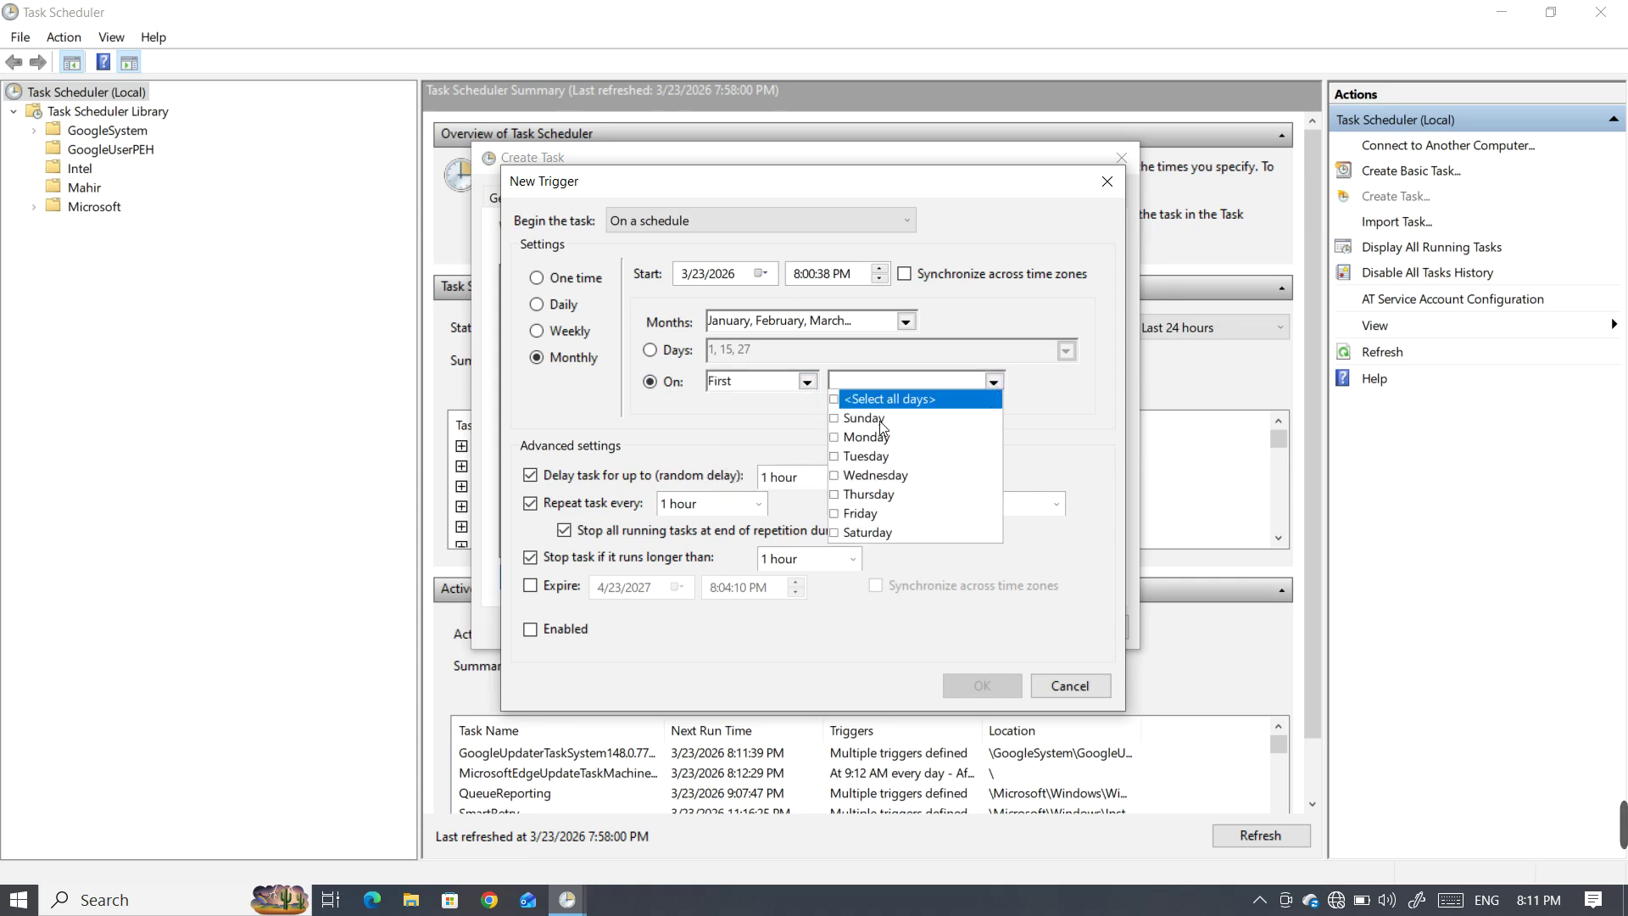
{"action": "left_click", "coordinate": [840, 424]}
{"action": "left_click", "coordinate": [1066, 413]}
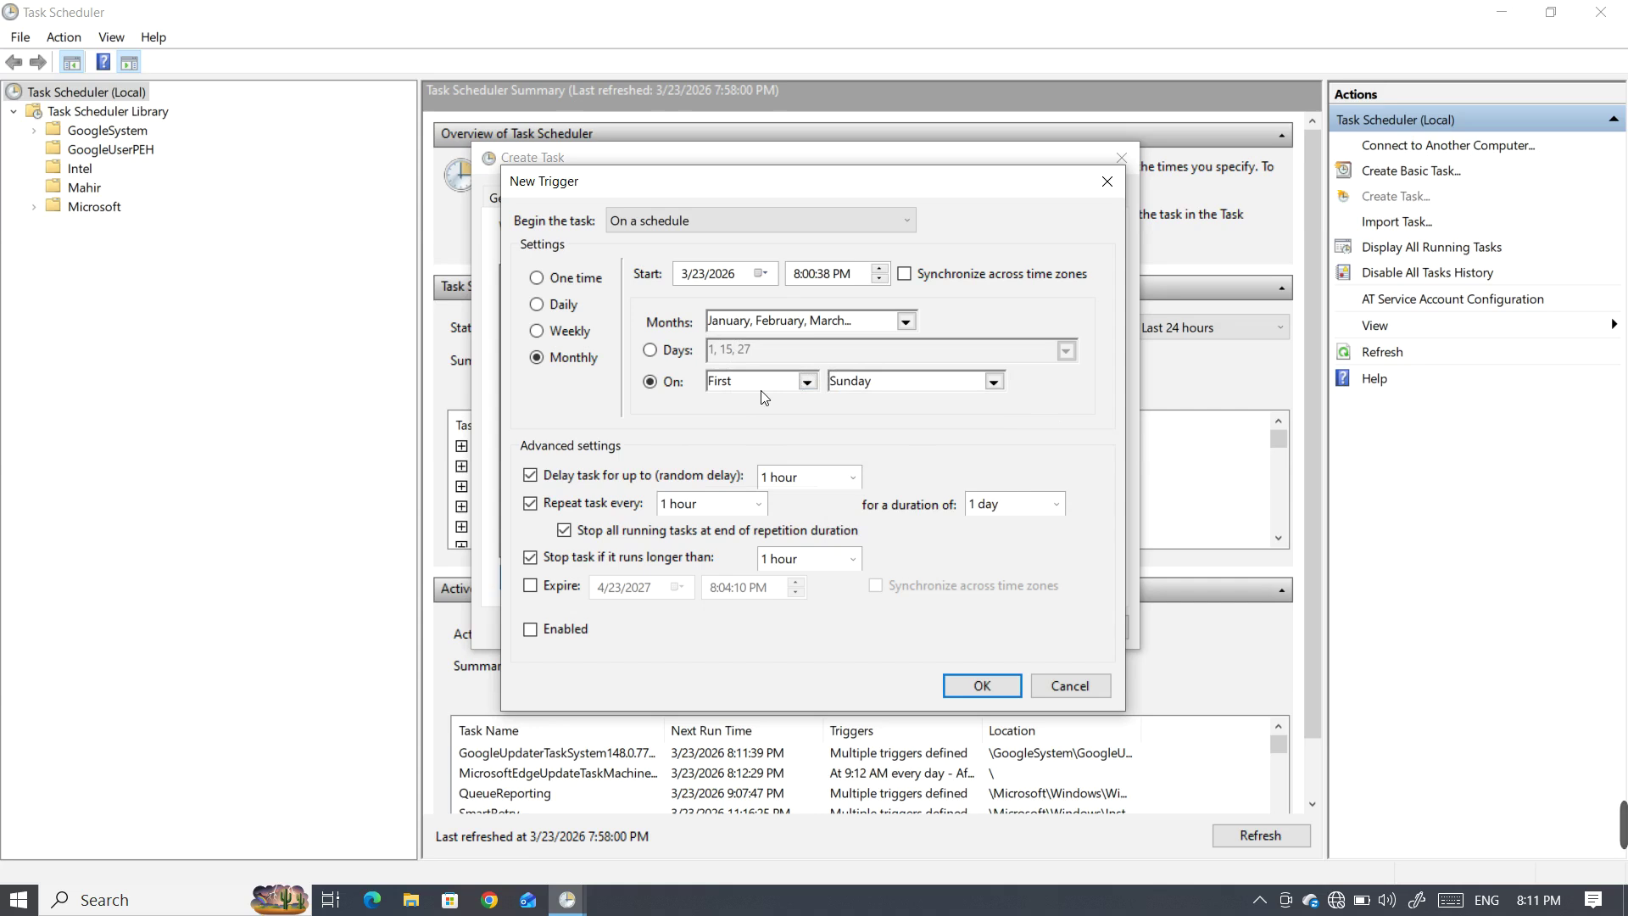
- Add Second and Tuesday to the monthly weekday pattern, and close the trigger without saving it
{"action": "left_click", "coordinate": [808, 381]}
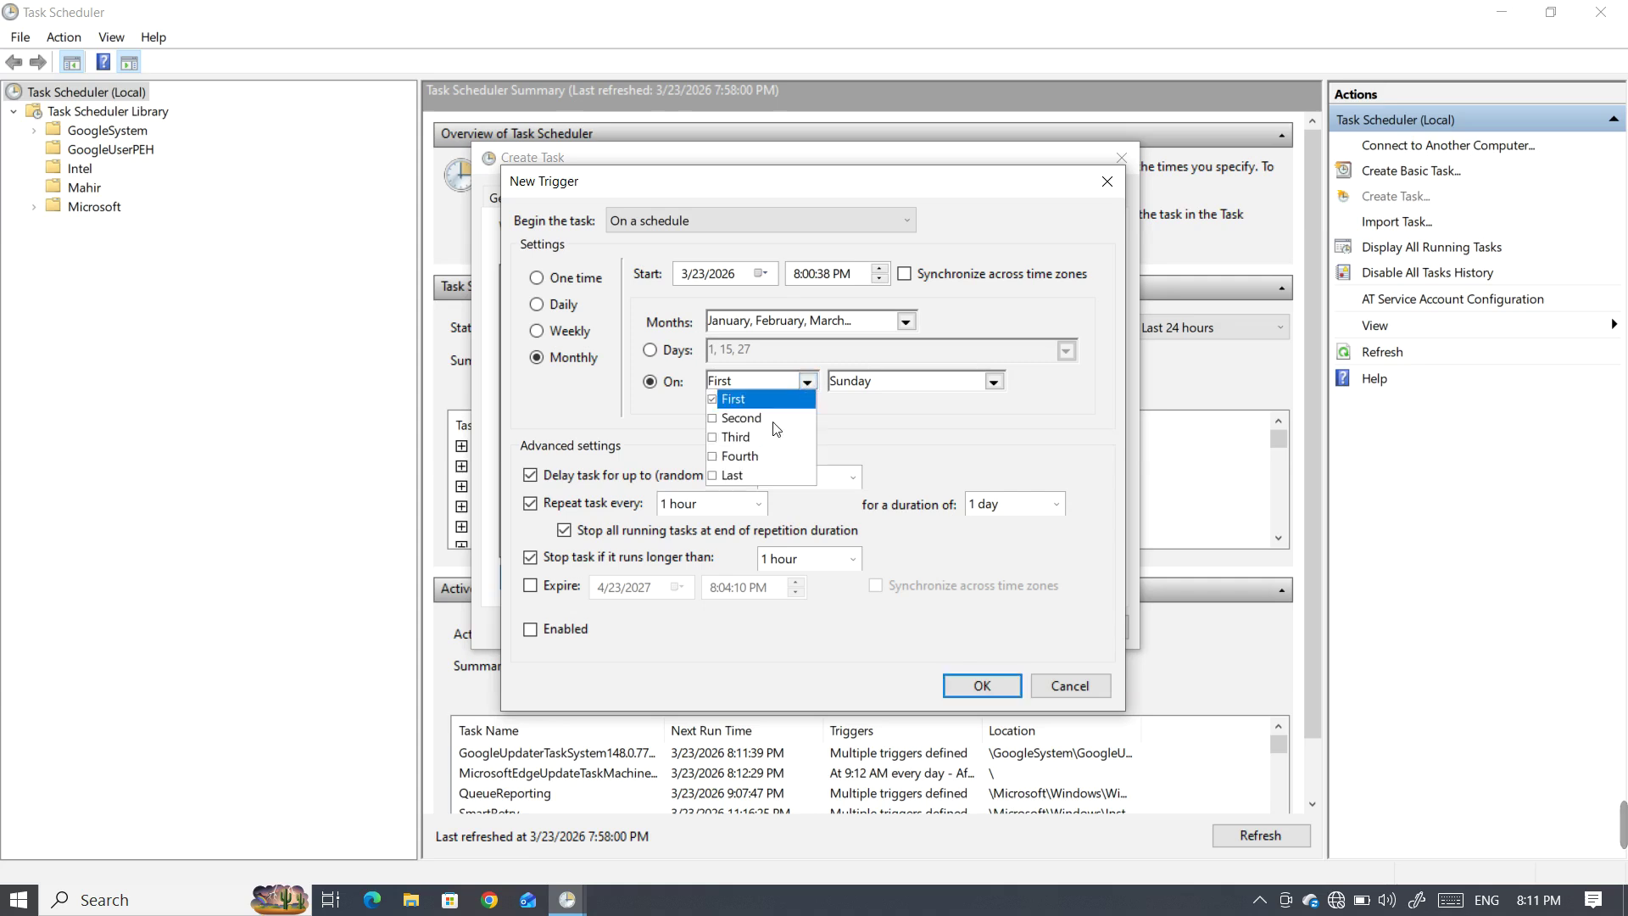
{"action": "left_click", "coordinate": [719, 418]}
{"action": "left_click", "coordinate": [897, 422]}
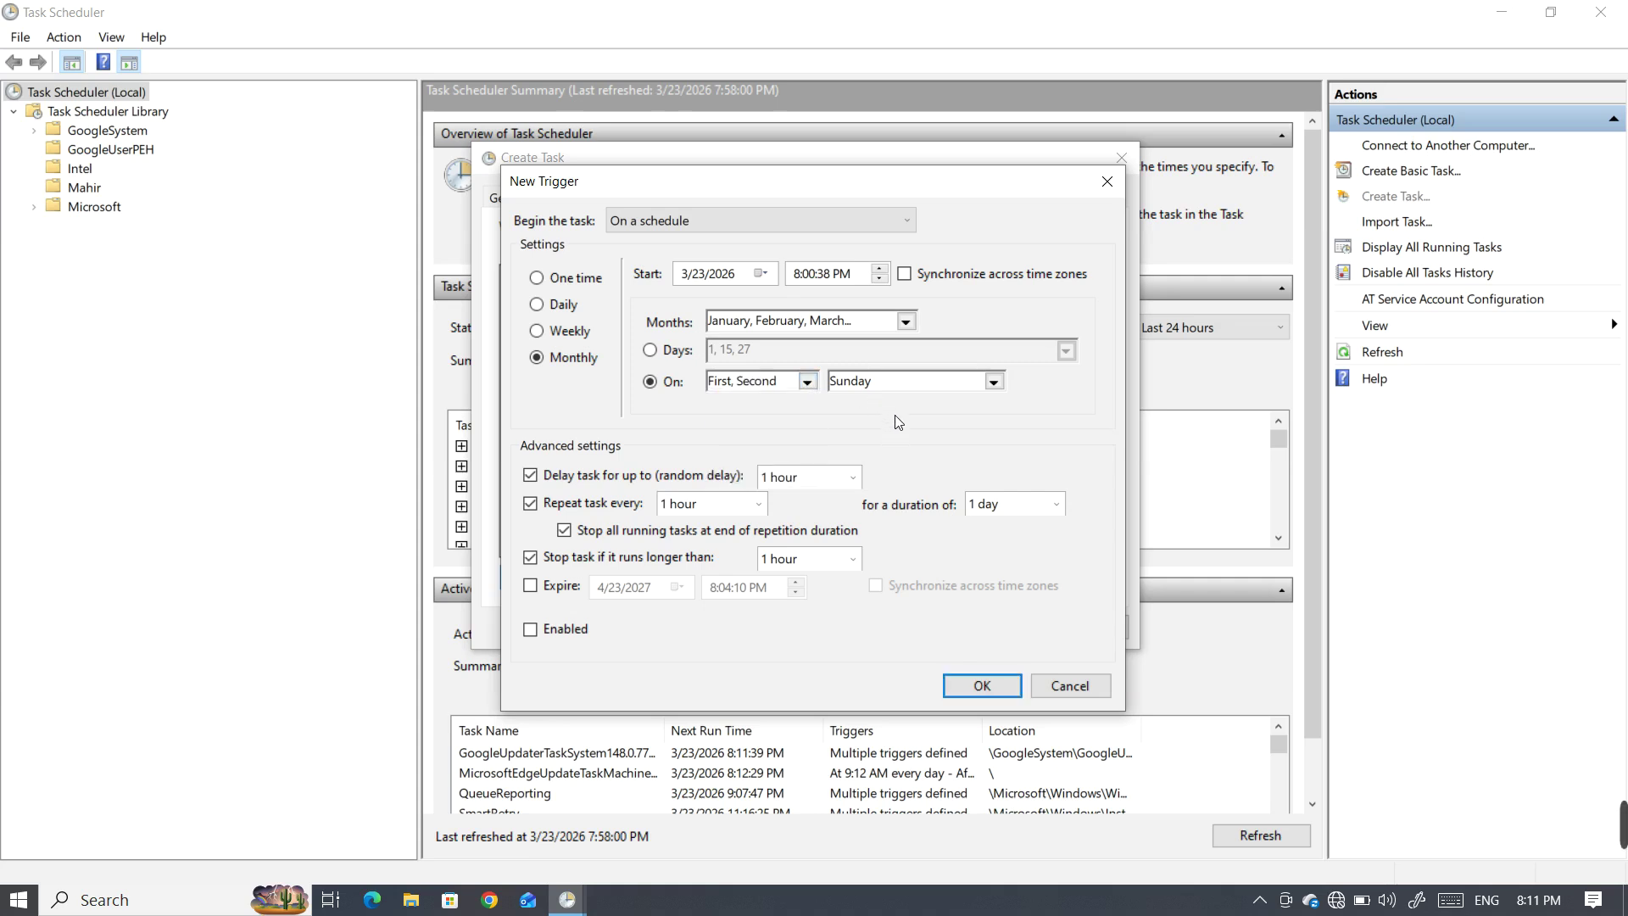
{"action": "left_click", "coordinate": [994, 381]}
{"action": "left_click", "coordinate": [853, 460]}
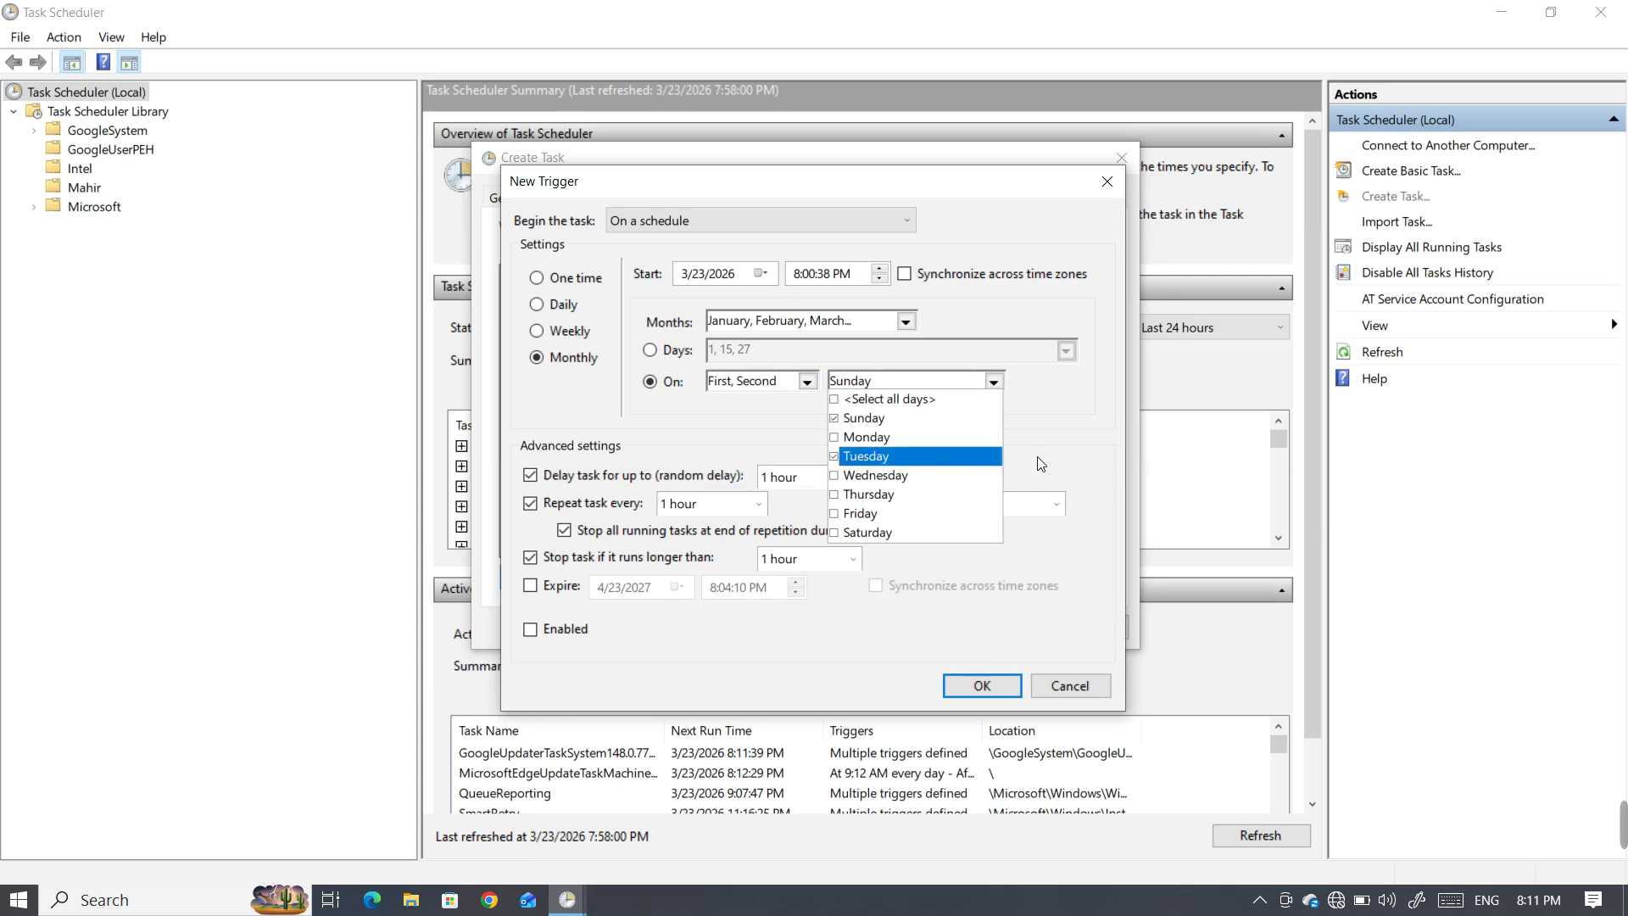
{"action": "left_click", "coordinate": [1001, 434]}
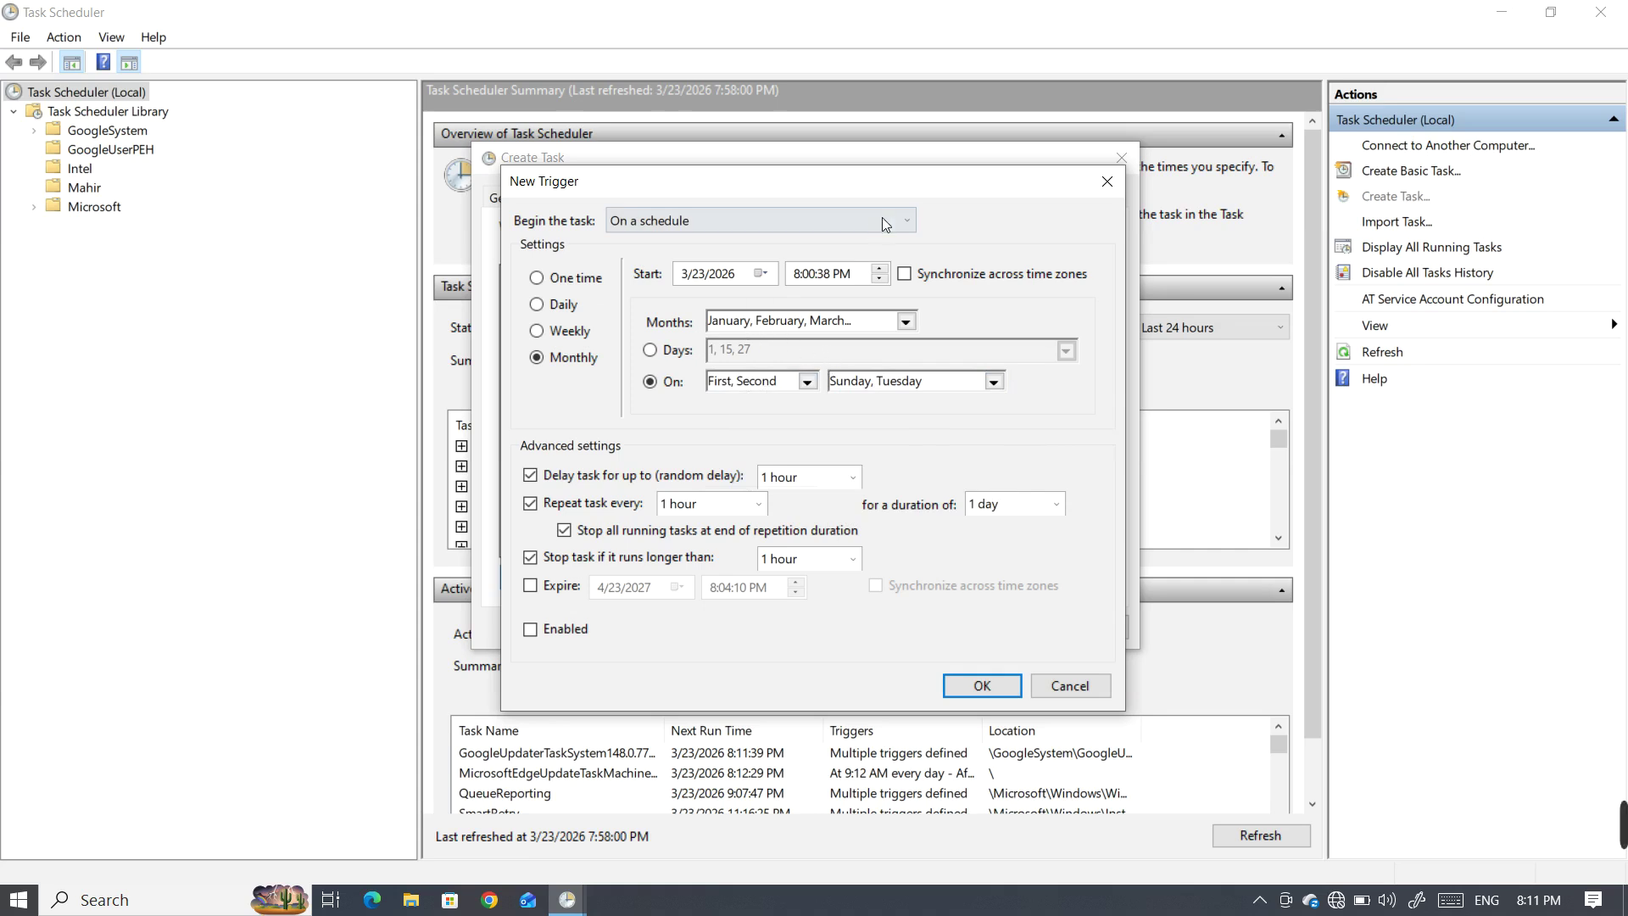
{"action": "left_click", "coordinate": [1105, 180]}
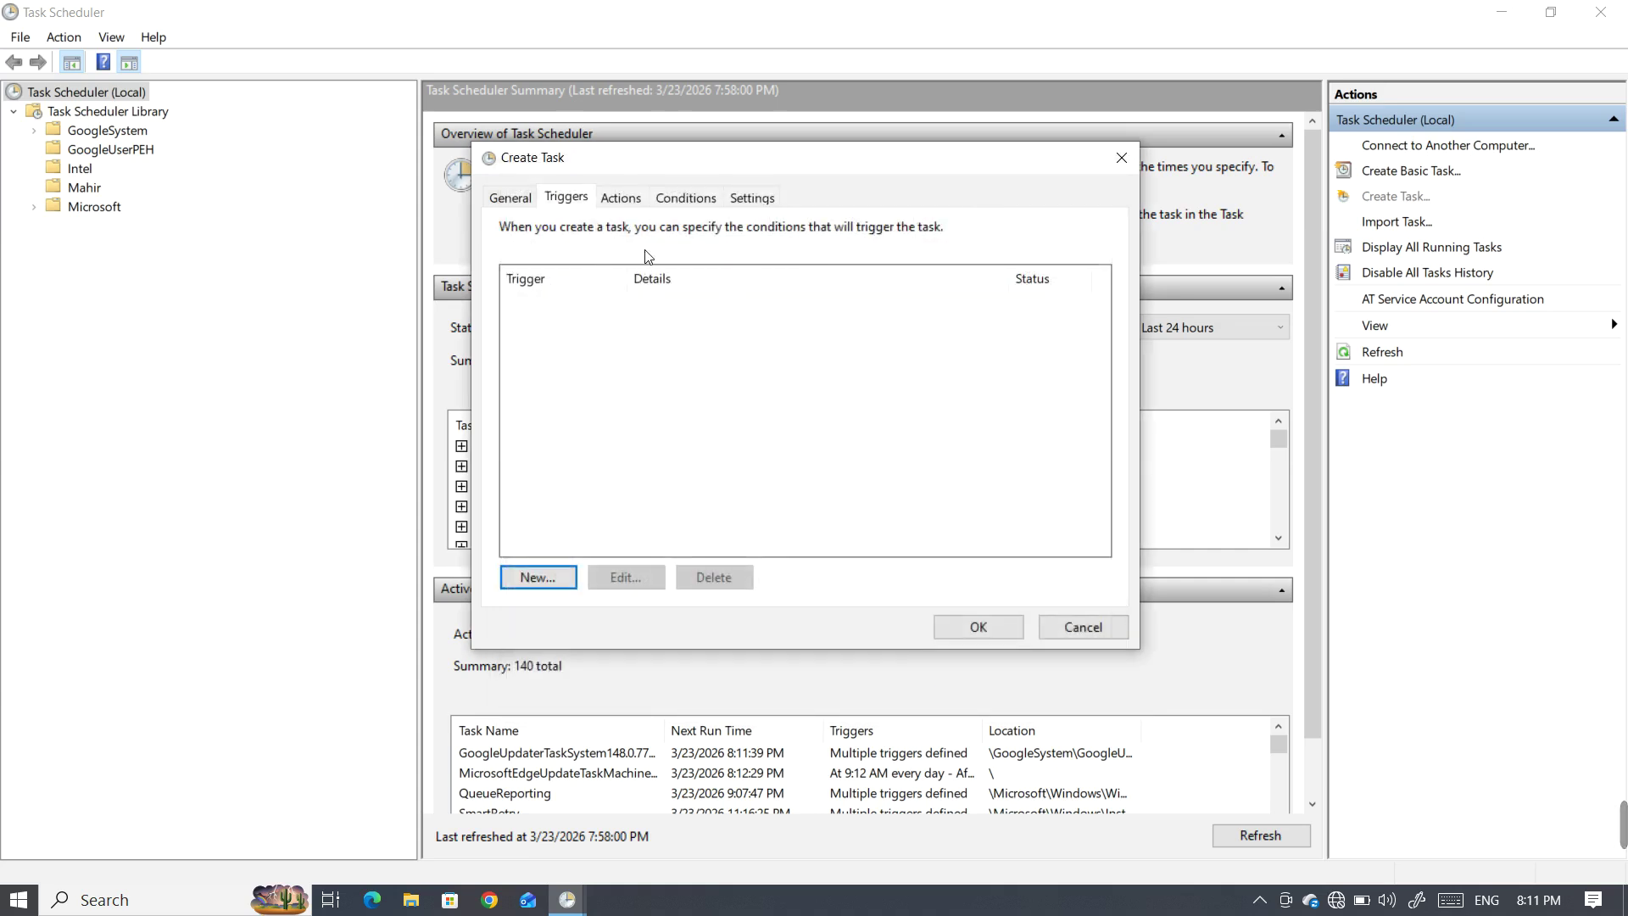
- Try a daily schedule in a new trigger and discard the trigger
{"action": "left_click", "coordinate": [563, 579]}
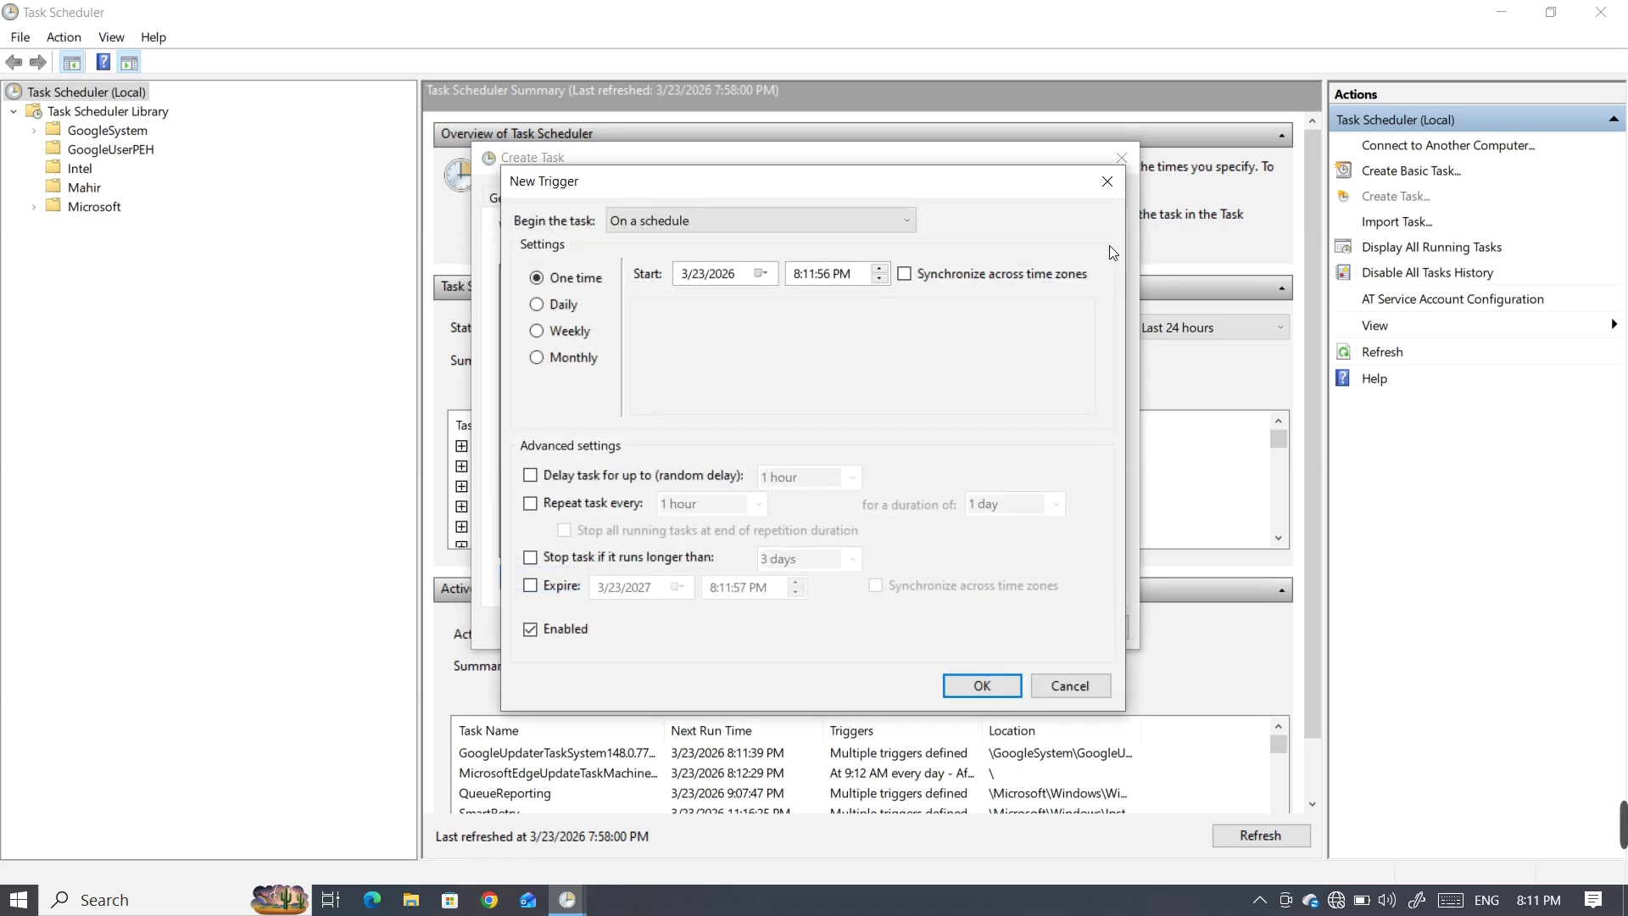
{"action": "left_click", "coordinate": [542, 307]}
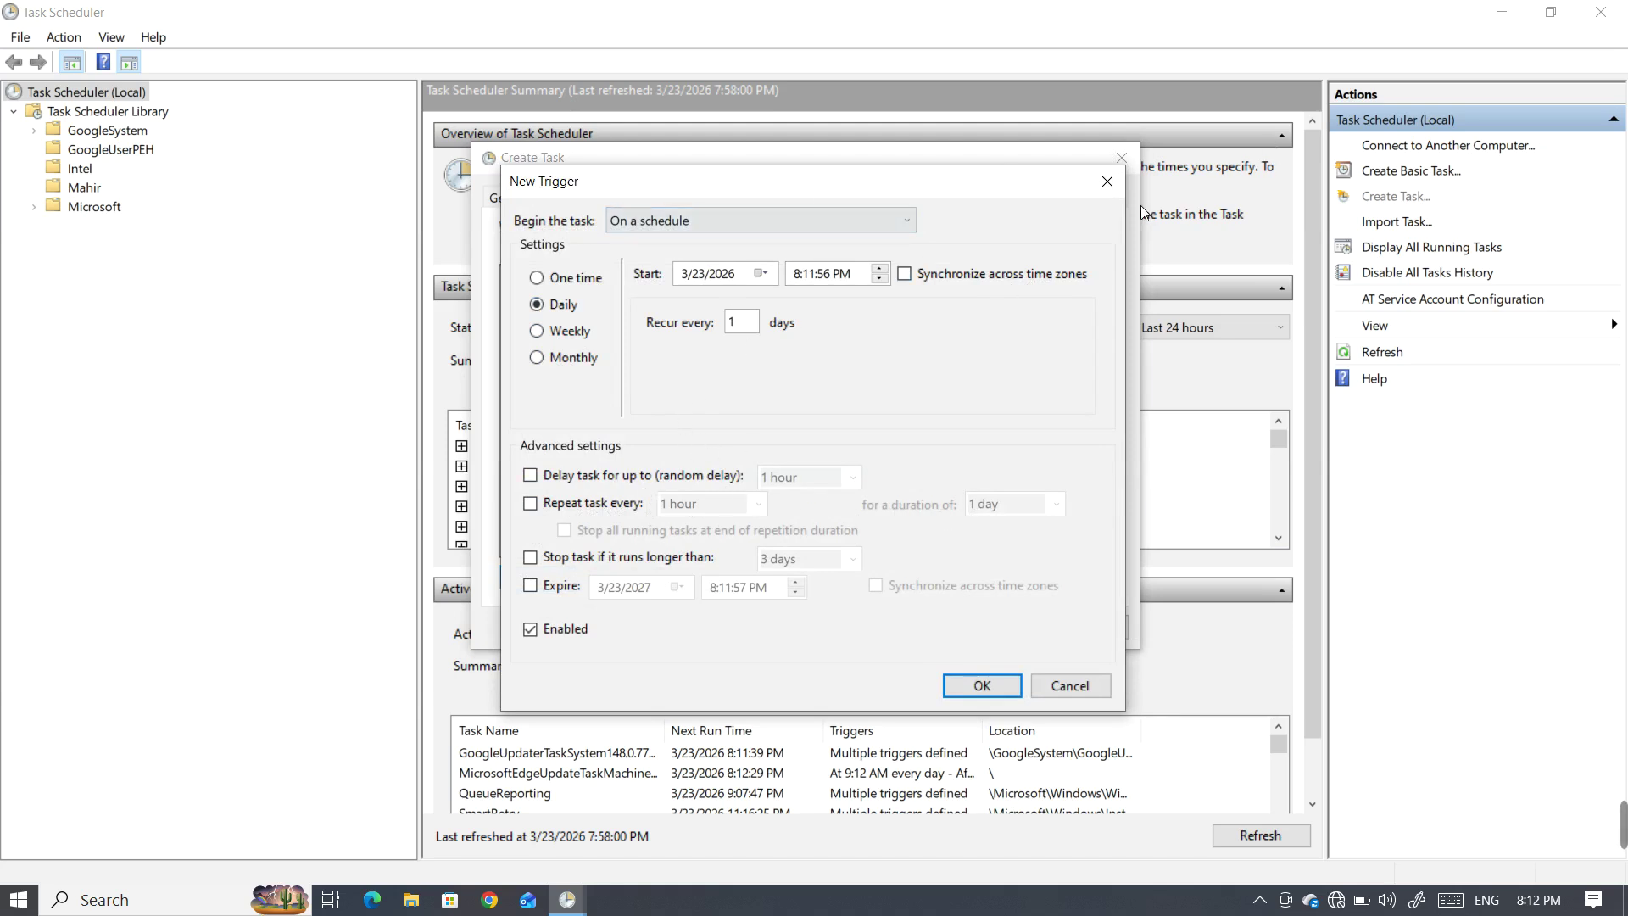
{"action": "left_click", "coordinate": [1101, 187]}
- Review the new task's actions, conditions and additional settings, and close the task without saving it
{"action": "left_click", "coordinate": [621, 198]}
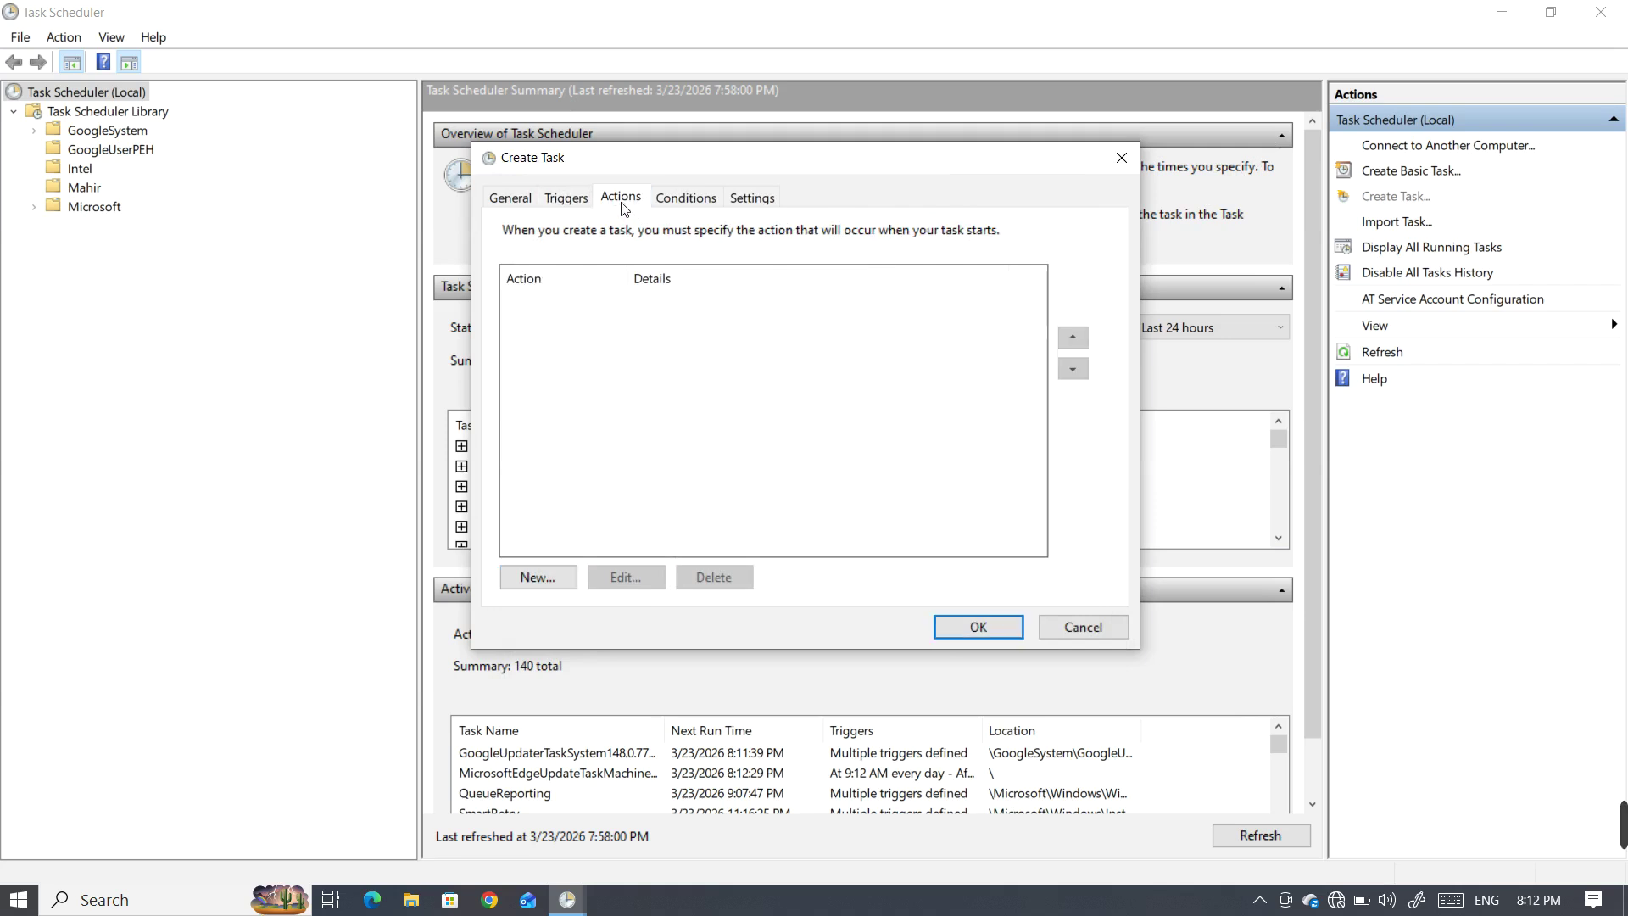
{"action": "left_click", "coordinate": [687, 194]}
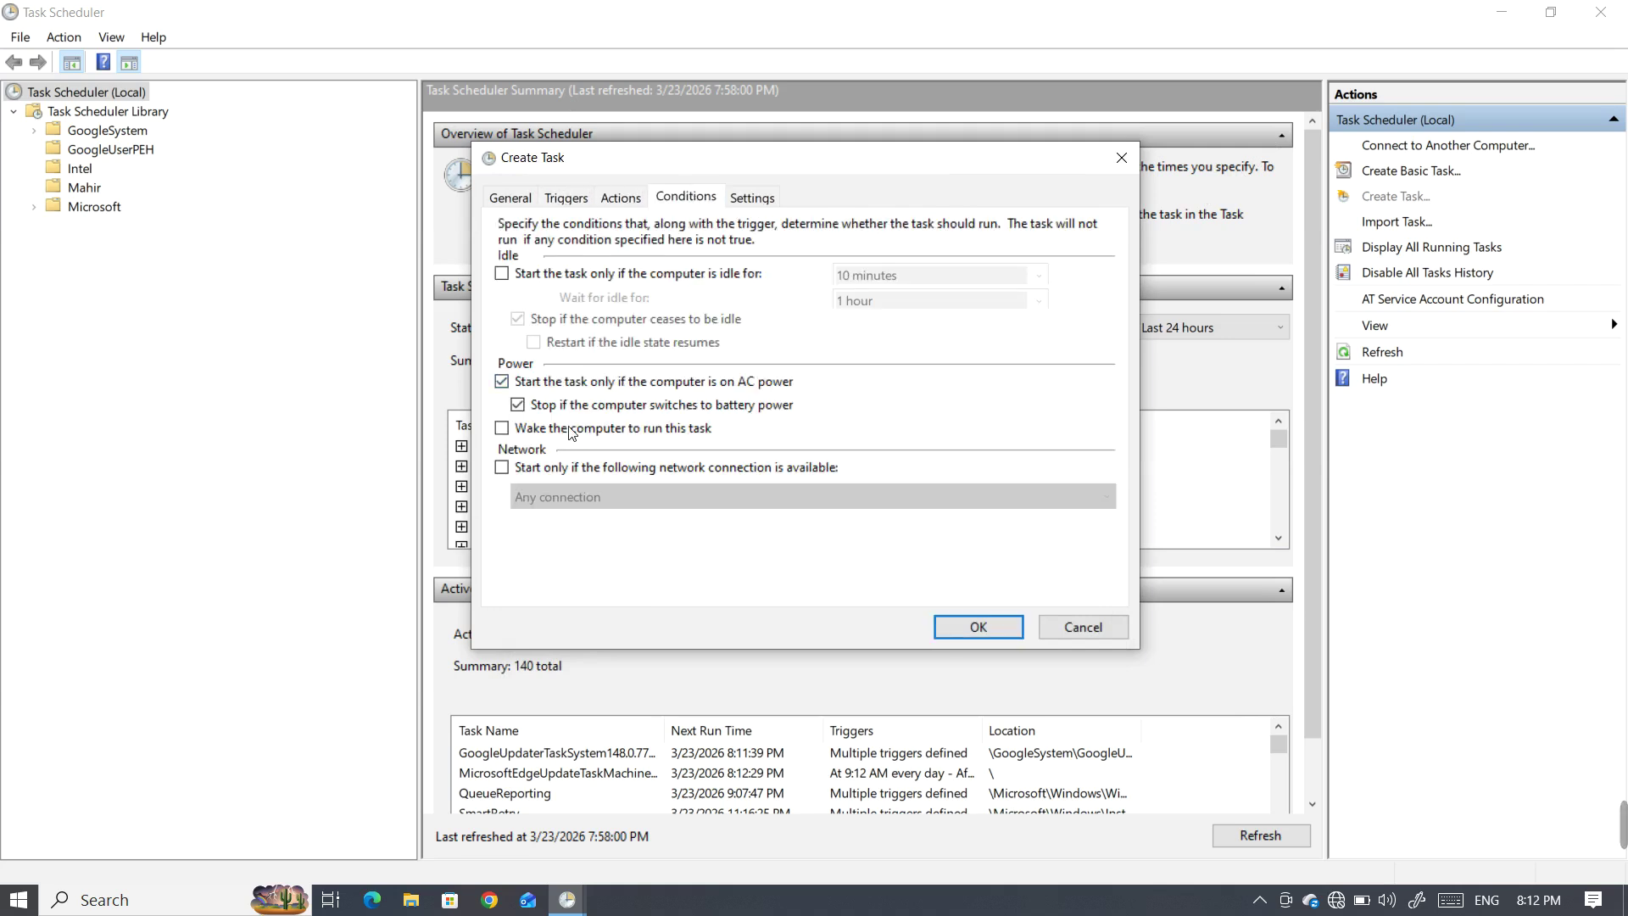
{"action": "left_click", "coordinate": [752, 198]}
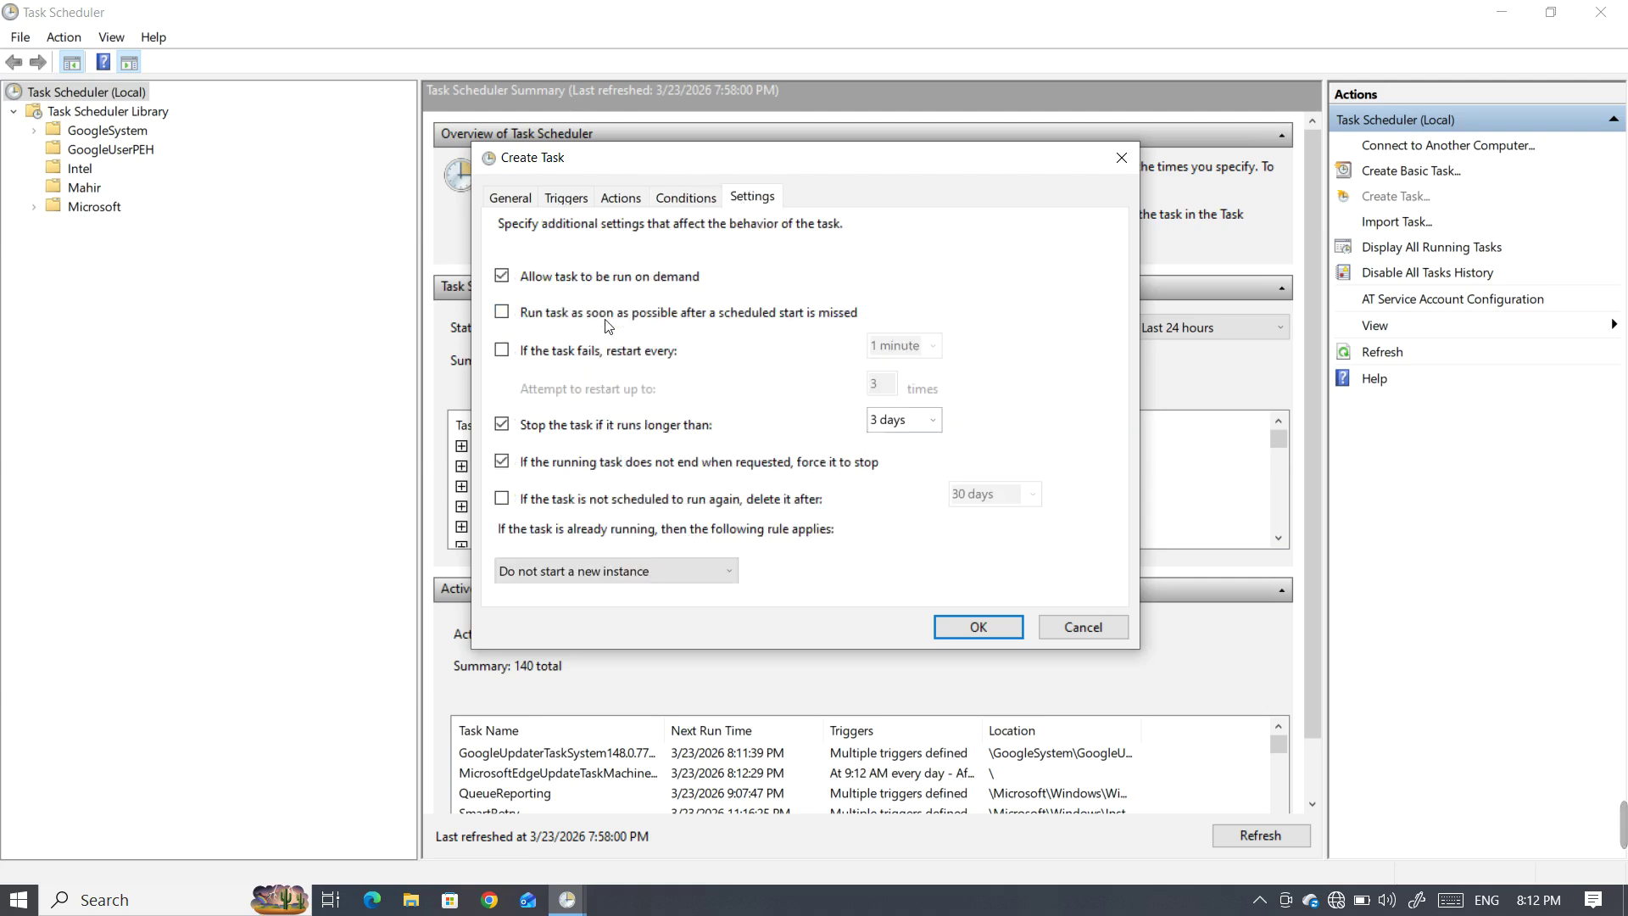
{"action": "left_click", "coordinate": [683, 198]}
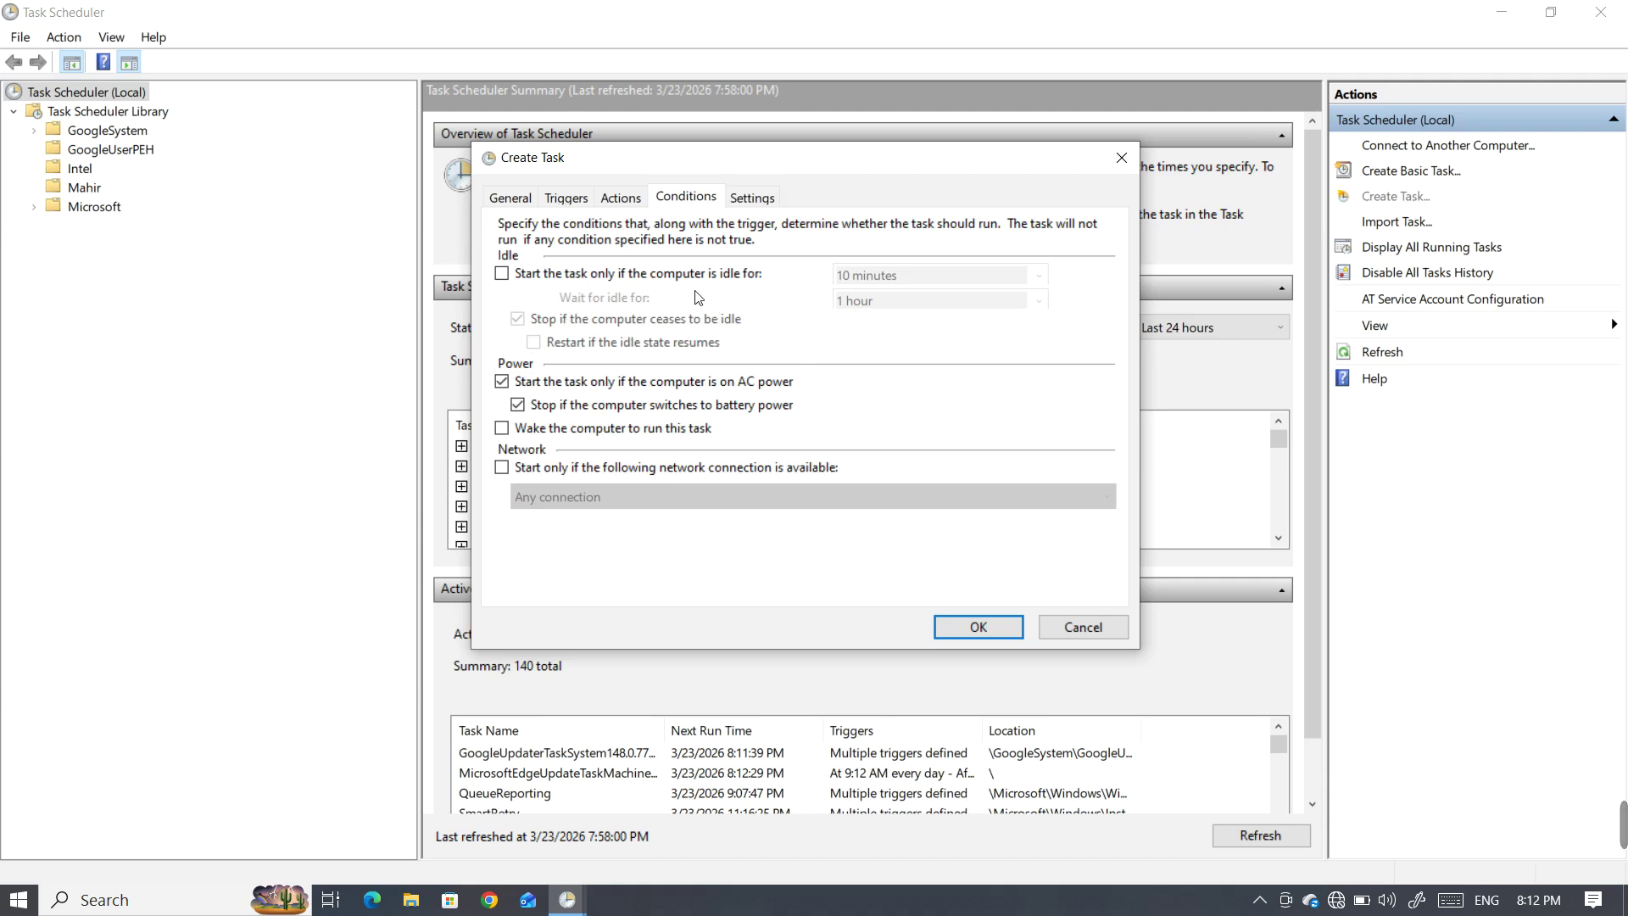
{"action": "left_click", "coordinate": [754, 198]}
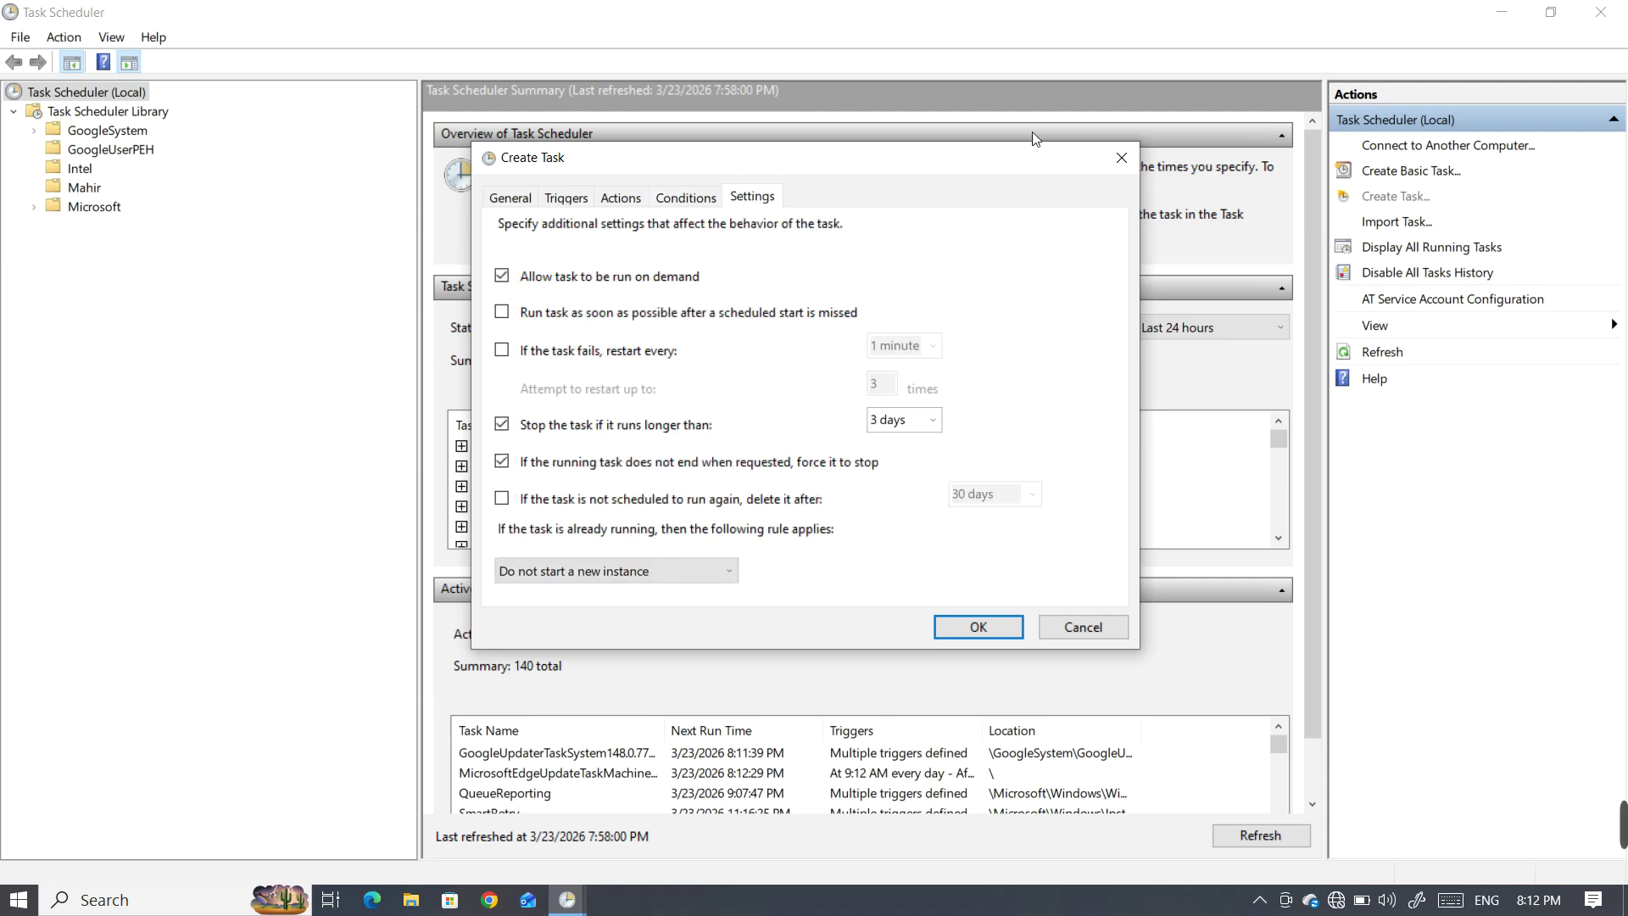
{"action": "left_click", "coordinate": [1122, 157]}
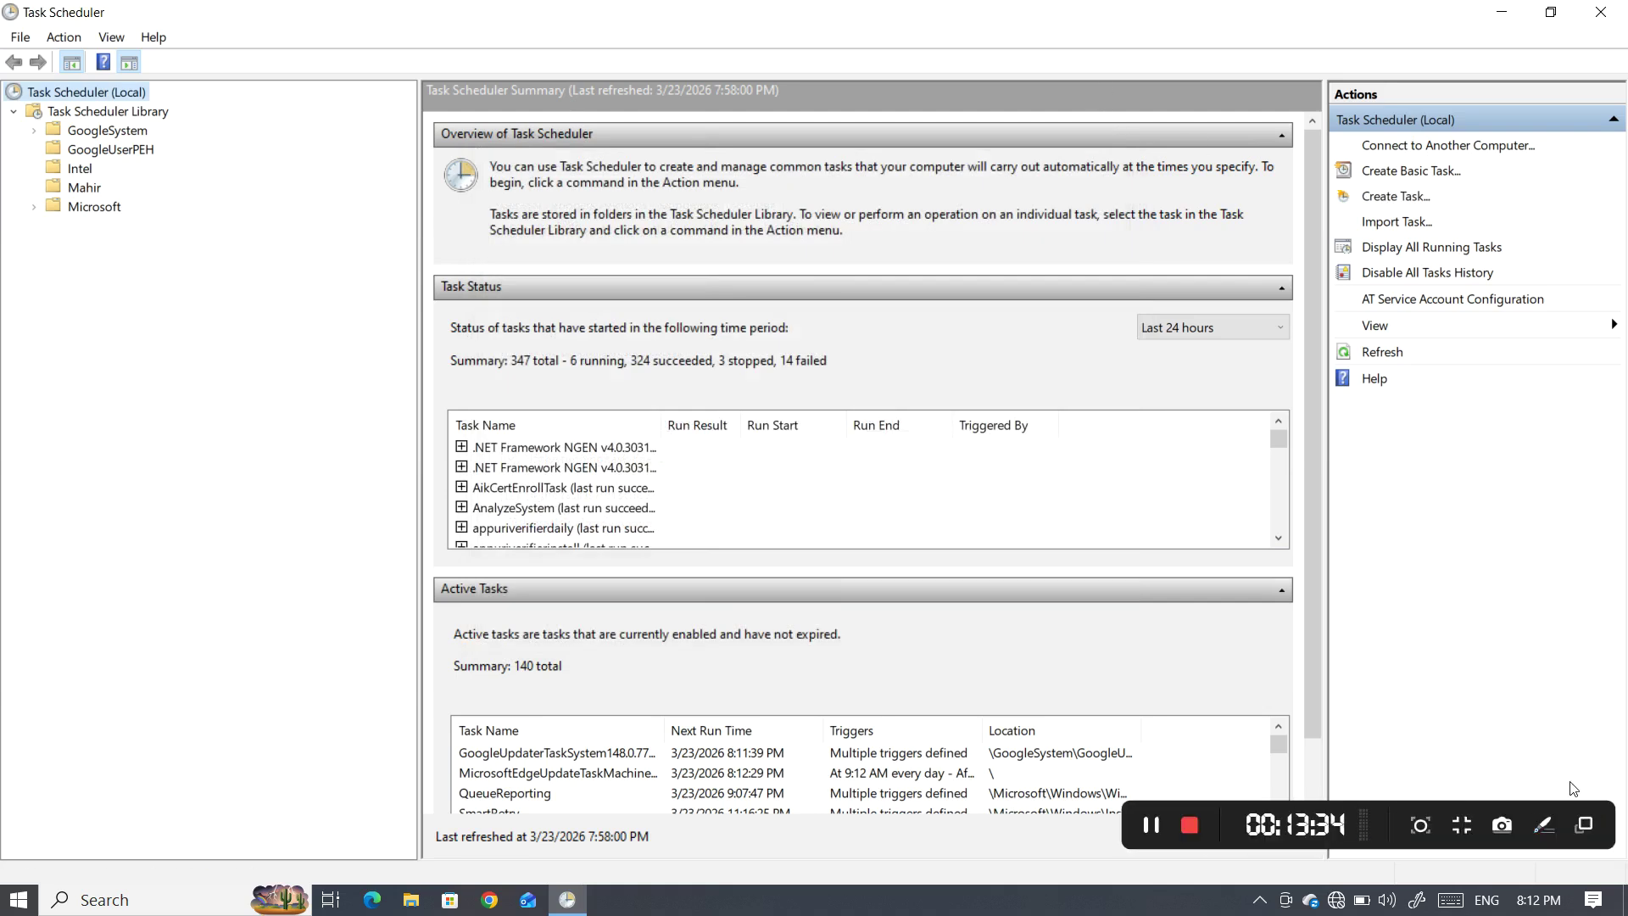